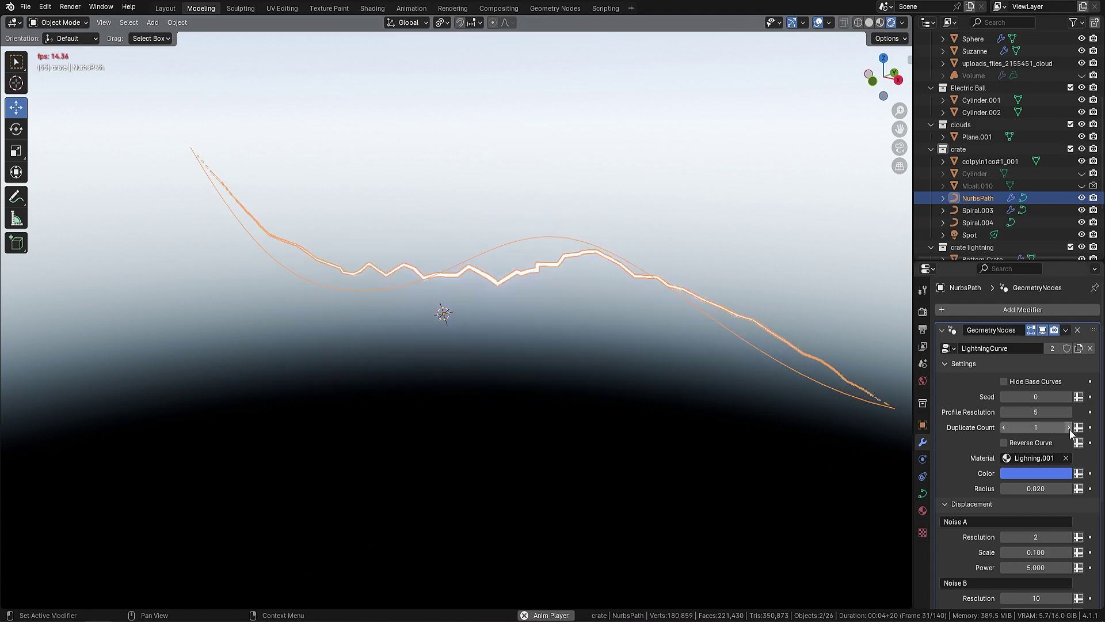
Set the lightning path's duplicate count to 3 and reduce its radius
click(1069, 427)
click(681, 374)
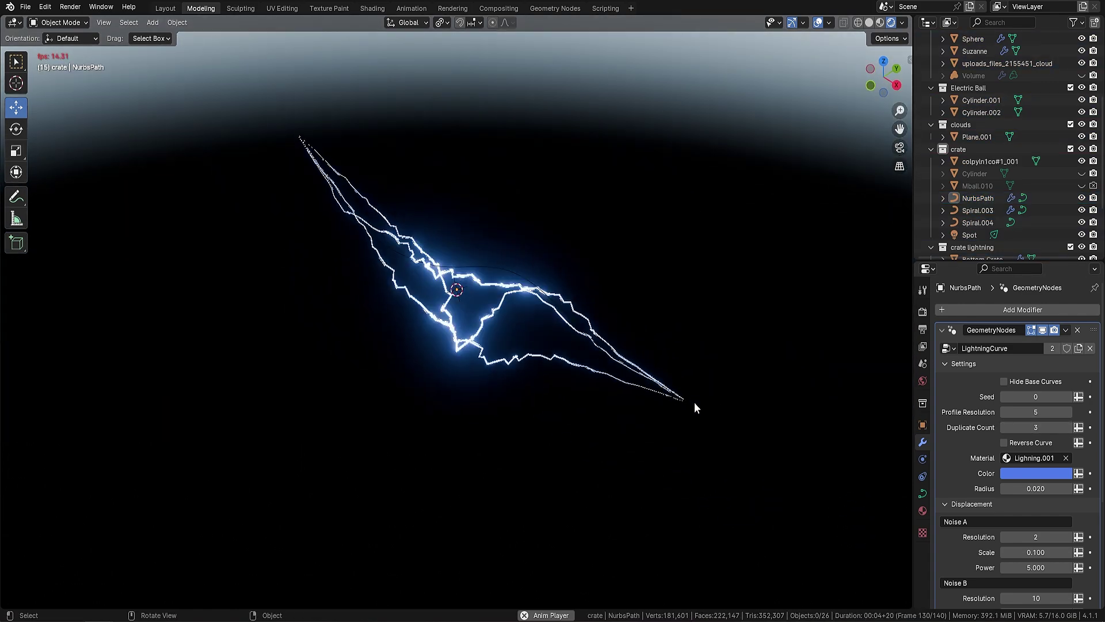
click(1004, 488)
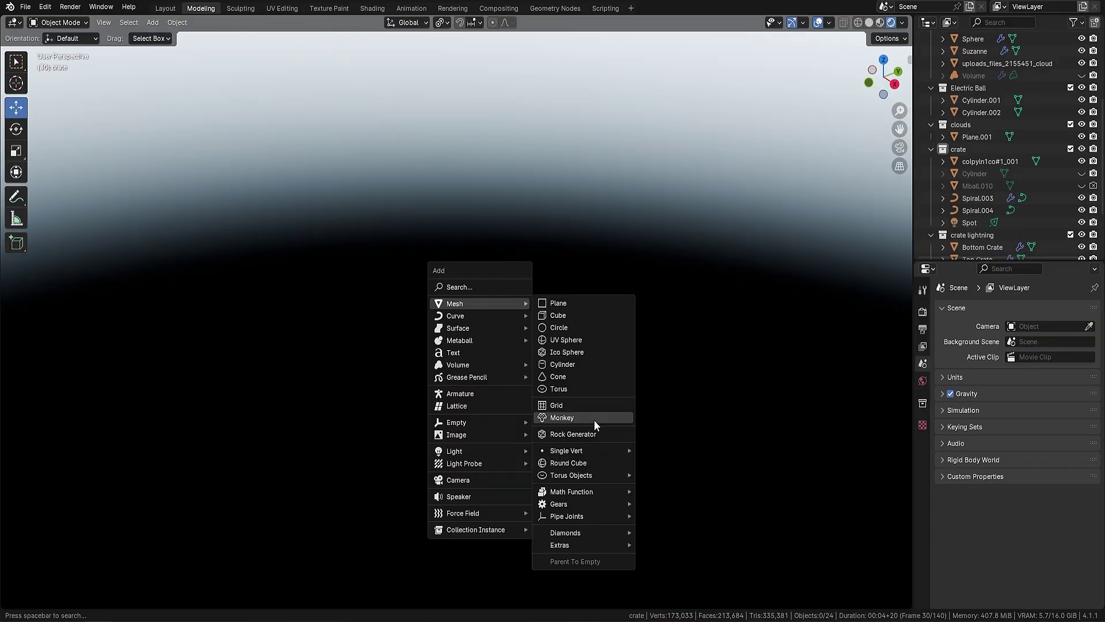
Add a monkey mesh and give it a Subdivision Surface modifier
click(572, 420)
scroll(575, 365, up, 3)
click(1026, 309)
mouse_move(973, 338)
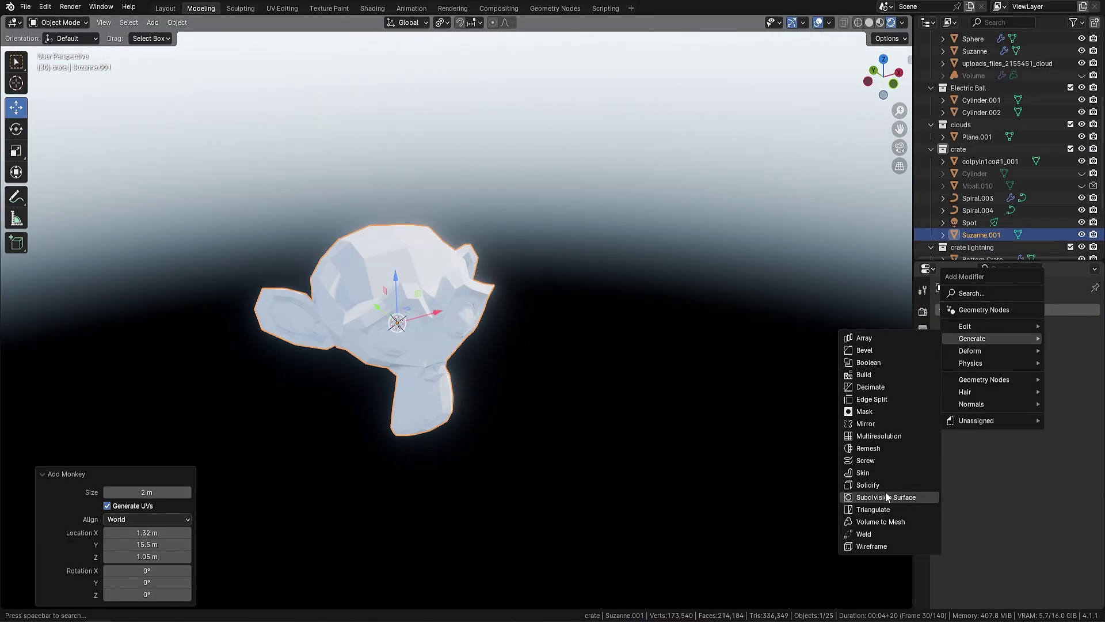
click(876, 496)
Shade the monkey smooth and assign it an existing material
right_click(593, 362)
click(542, 351)
click(923, 528)
click(944, 362)
click(965, 391)
Add a Geometry Nodes modifier with the LightningEmittor node group to the monkey and play the animation
click(923, 441)
click(979, 310)
click(970, 282)
click(947, 460)
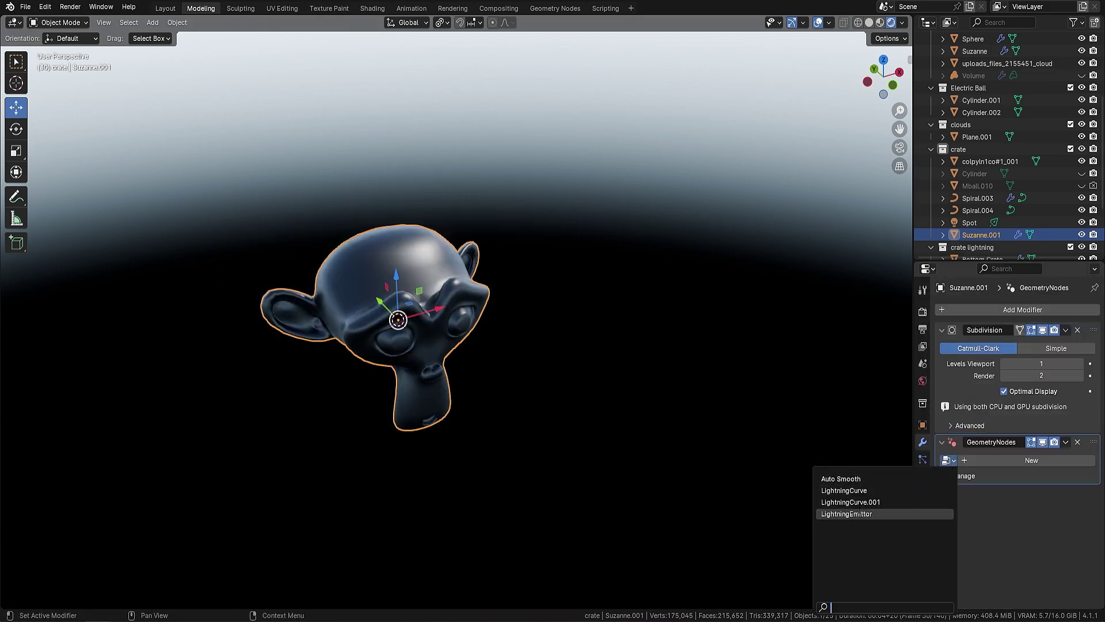
click(851, 502)
key(space)
Set the monkey's surface lightning density to 12.770 and bend to 1.250, and change its color to purple with hue 0.731
scroll(1030, 518, down, 5)
mouse_move(1036, 572)
mouse_down()
mouse_move(1053, 571)
mouse_move(1059, 587)
mouse_move(1045, 587)
mouse_up()
click(1037, 556)
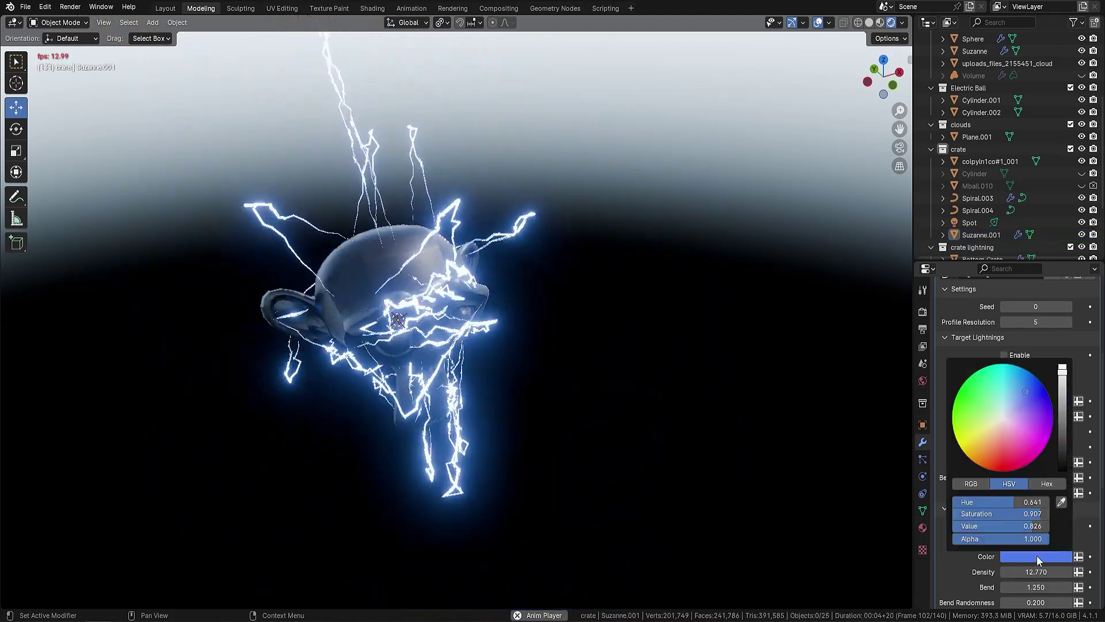
drag(1003, 442, 1033, 415)
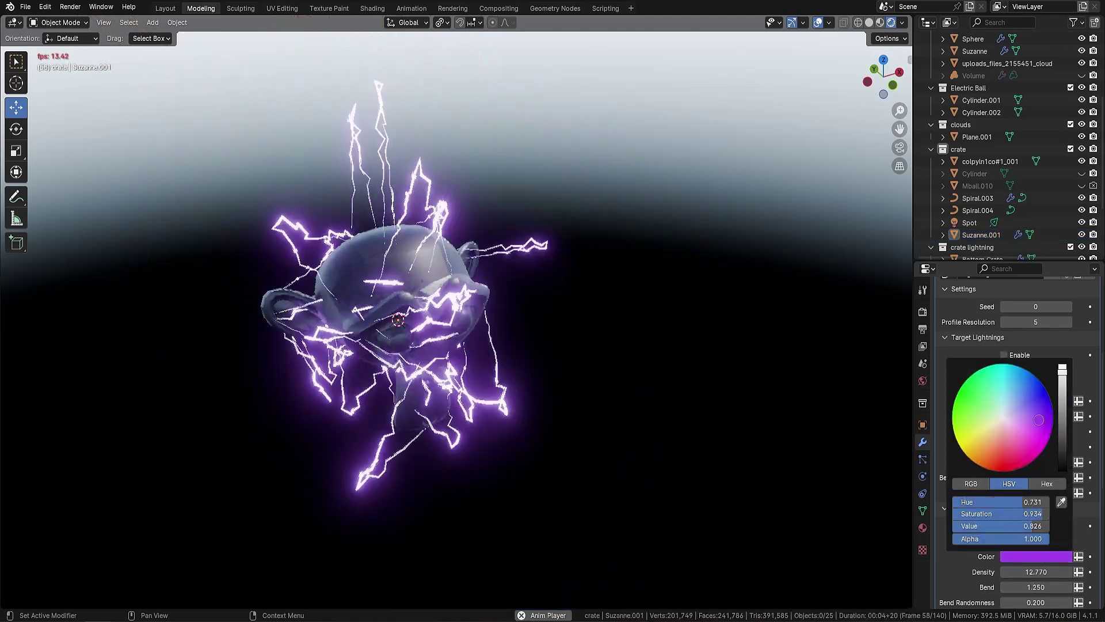
Add a UV sphere, shade it smooth and assign it the purple Material.002
key(shift+a)
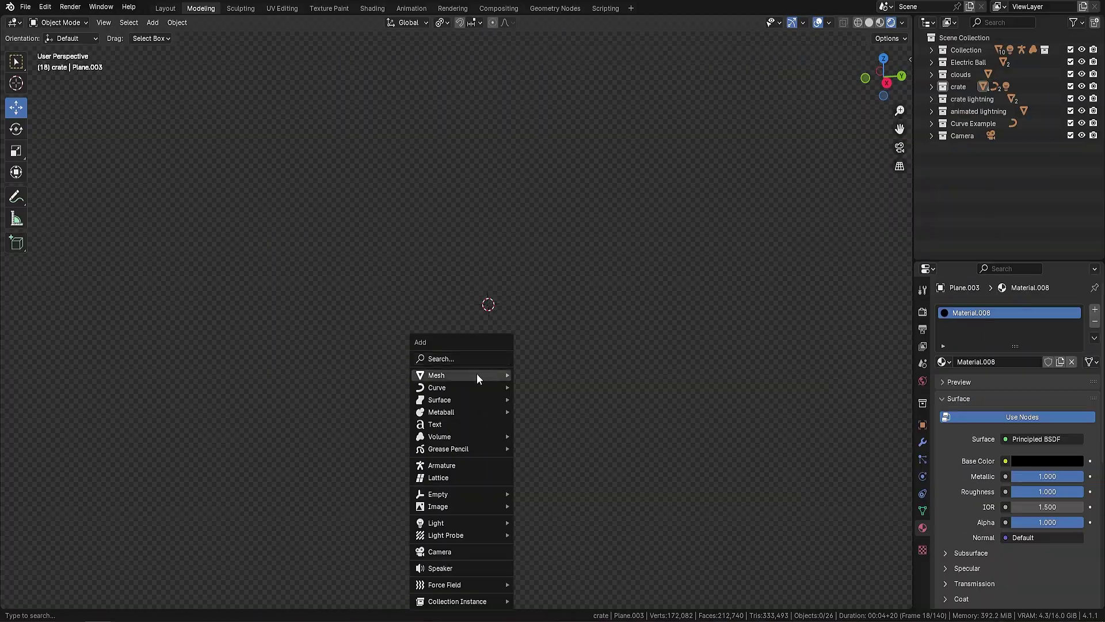
mouse_move(477, 375)
click(570, 154)
right_click(581, 285)
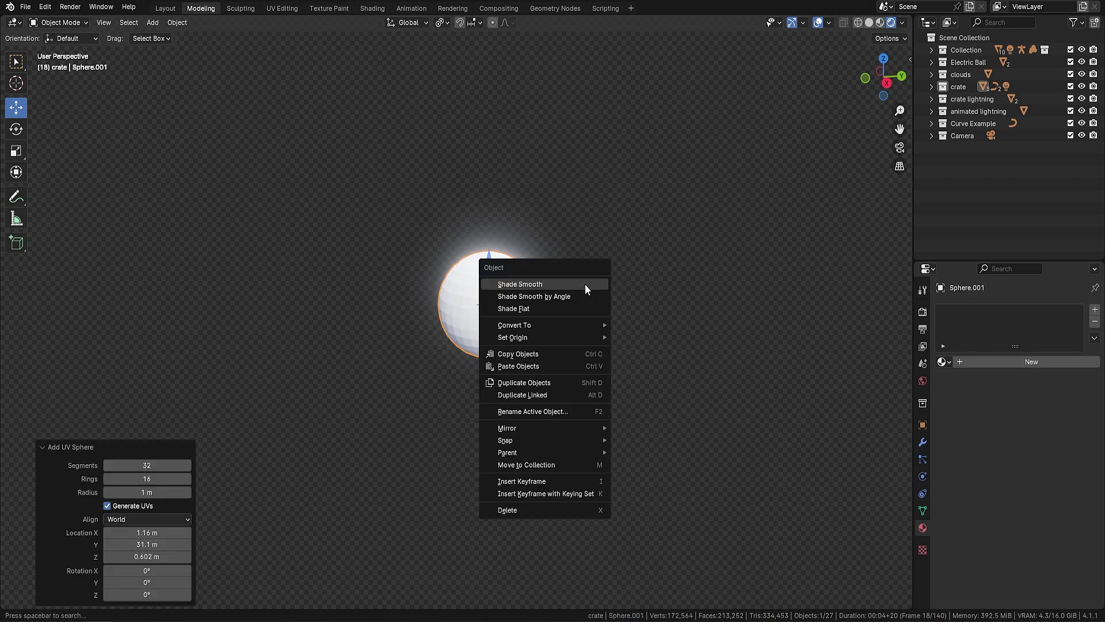
click(575, 288)
click(944, 362)
click(969, 486)
Duplicate the sphere about 5.2 m along Y and move the copy into a new collection named Emitter
key(shift+d)
click(801, 328)
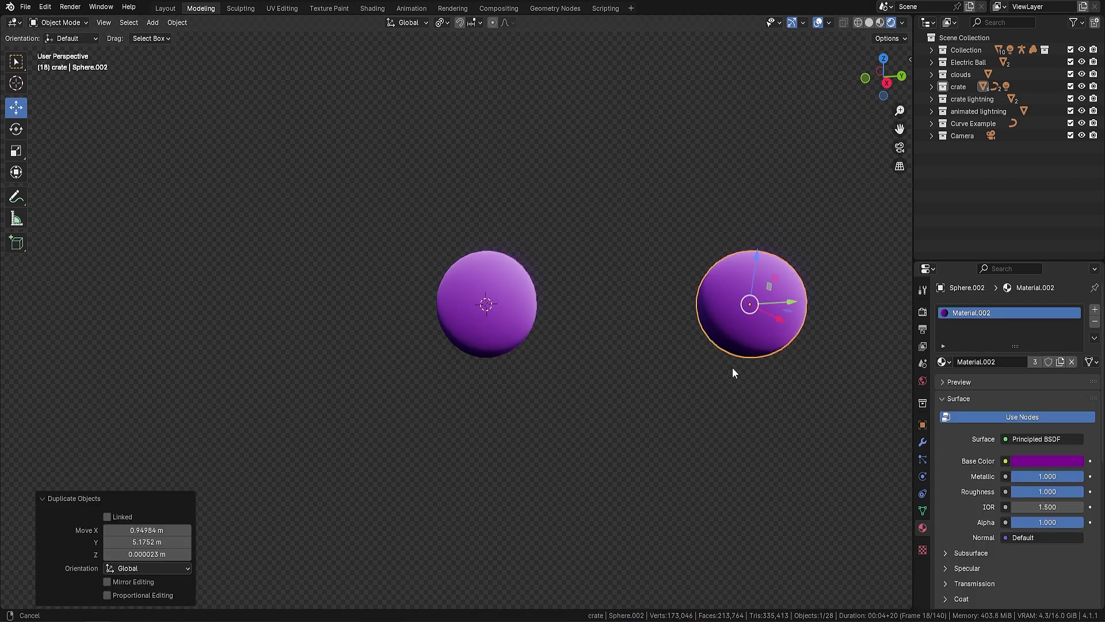
shift+middle_drag(732, 367, 609, 353)
key(m)
click(609, 356)
text(Emitter)
key(Return)
Move the original sphere into a new collection named reciever
click(329, 299)
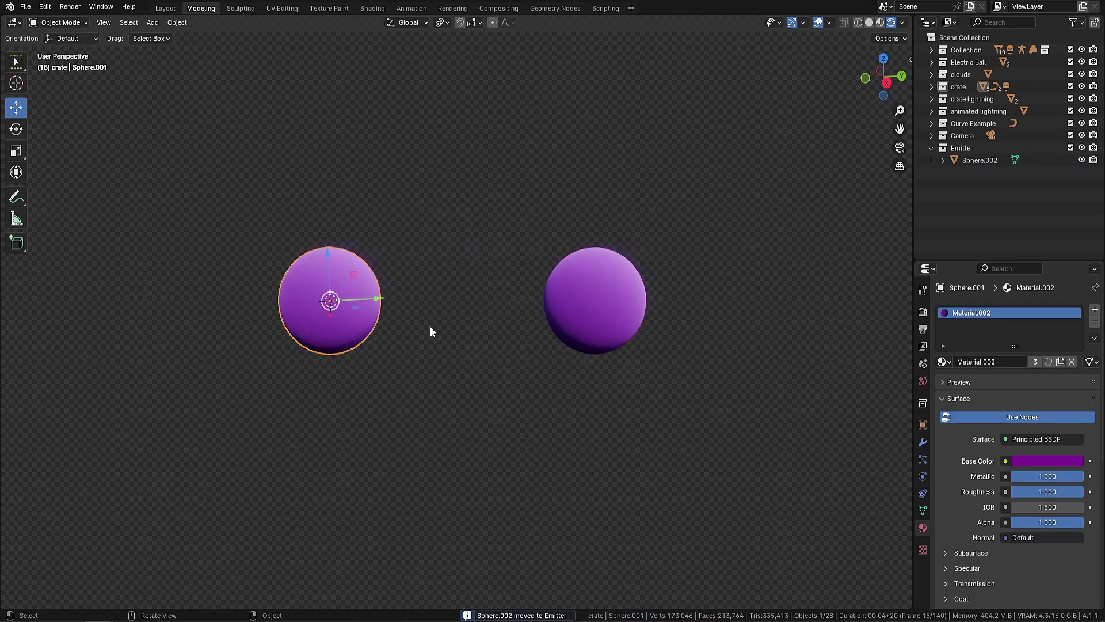
key(m)
click(431, 328)
text(reciever)
key(Return)
Add a Geometry Nodes modifier with the LightningEmittor node group to the sphere in the Emitter collection
click(609, 316)
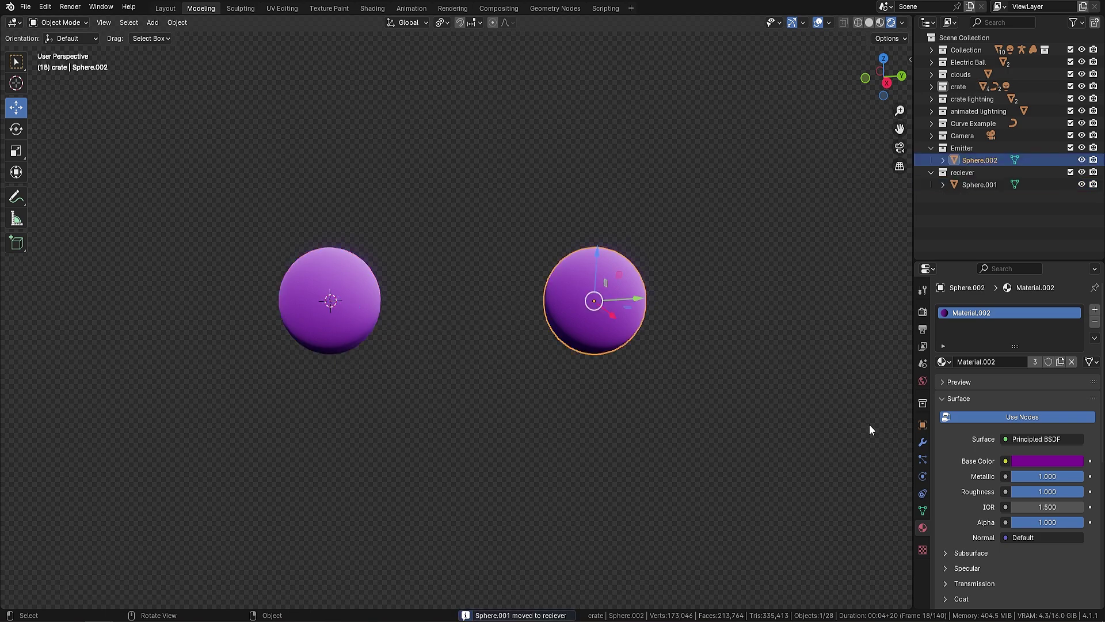
click(923, 442)
click(982, 312)
click(976, 317)
click(949, 348)
click(847, 402)
Set the emitter's lightning target to the reciever collection and play the animation
click(1036, 445)
click(1013, 574)
key(space)
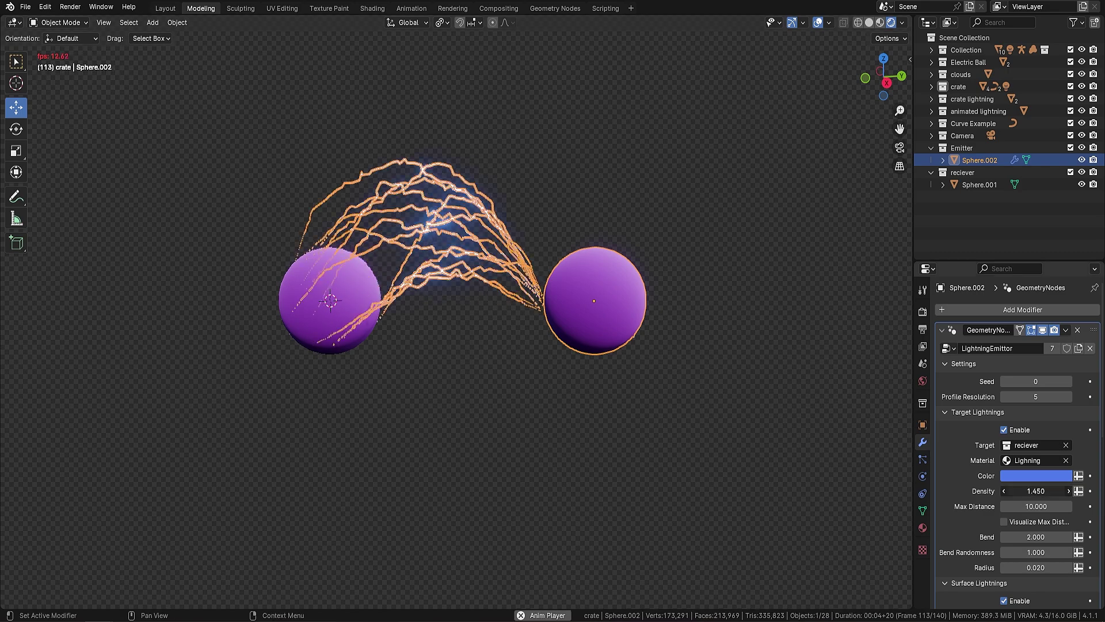
Move the sphere in the reciever collection away from the emitter, about -4.9 m along Y and 1.3 m up
click(346, 302)
key(g)
click(86, 259)
shift+middle_drag(436, 292, 521, 305)
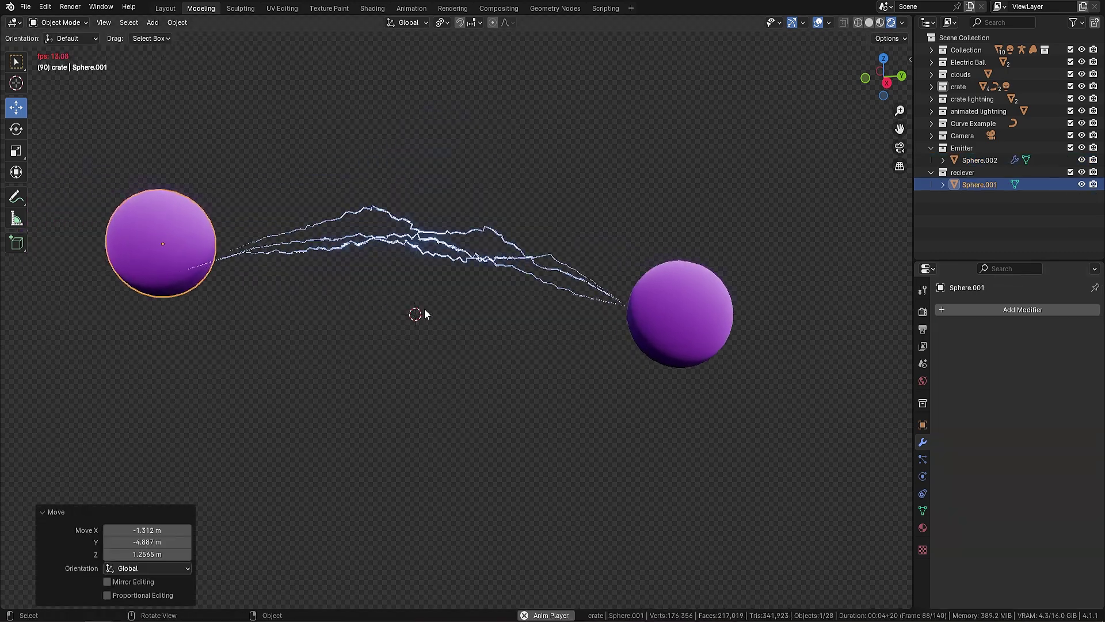
Set the emitter's target lightning density to 1.990 and max distance to 12.700, lower its bend and increase its radius
click(676, 320)
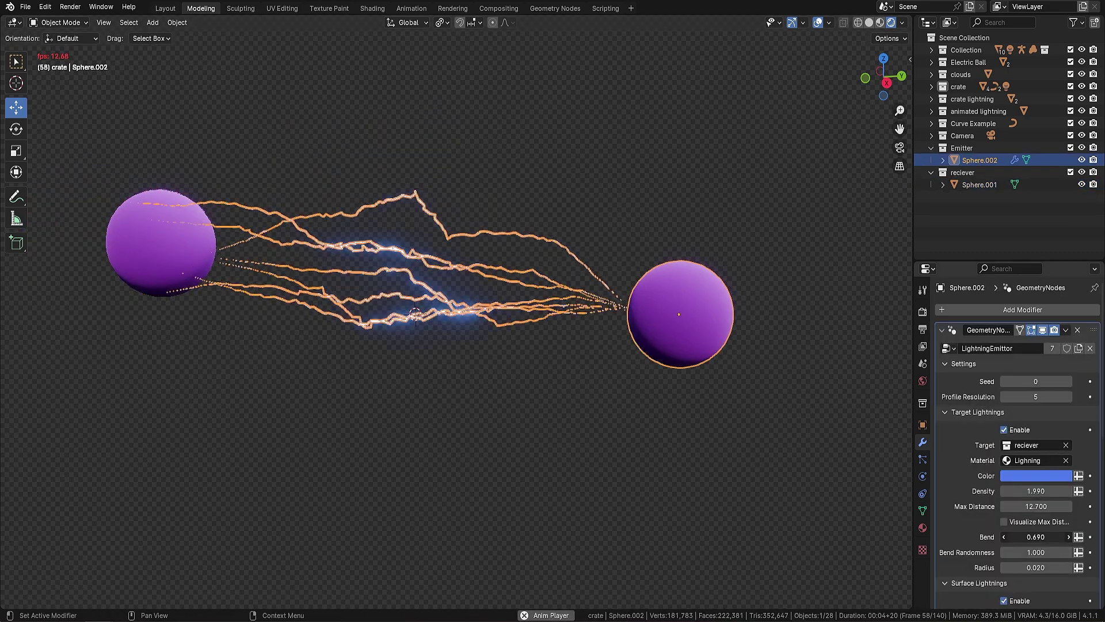
drag(1036, 537, 990, 536)
drag(1035, 568, 1059, 568)
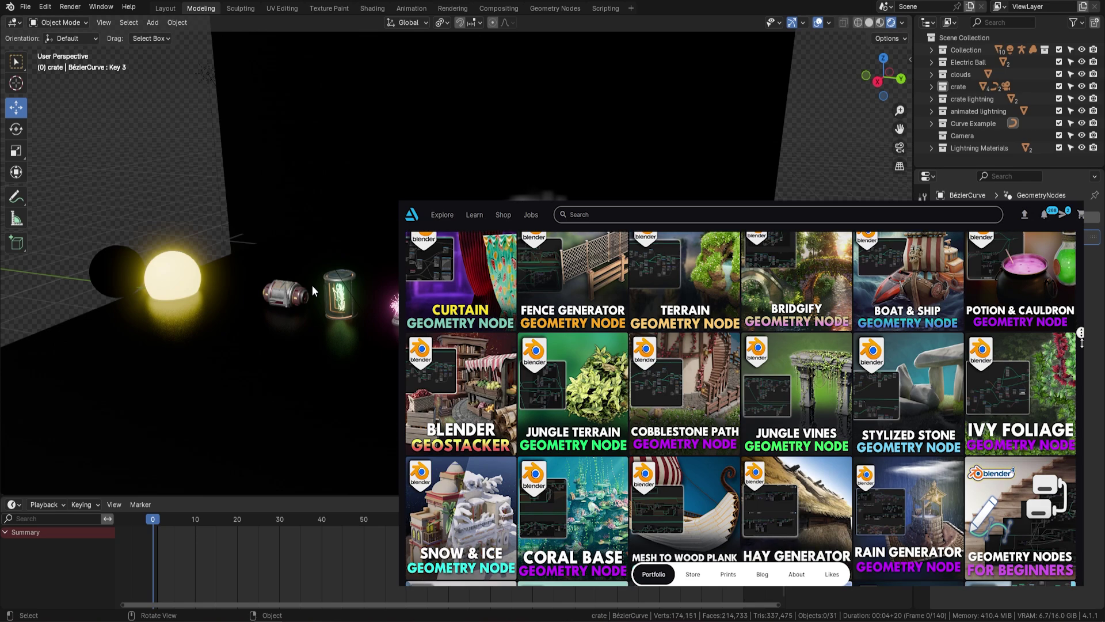
middle_drag(312, 285, 353, 239)
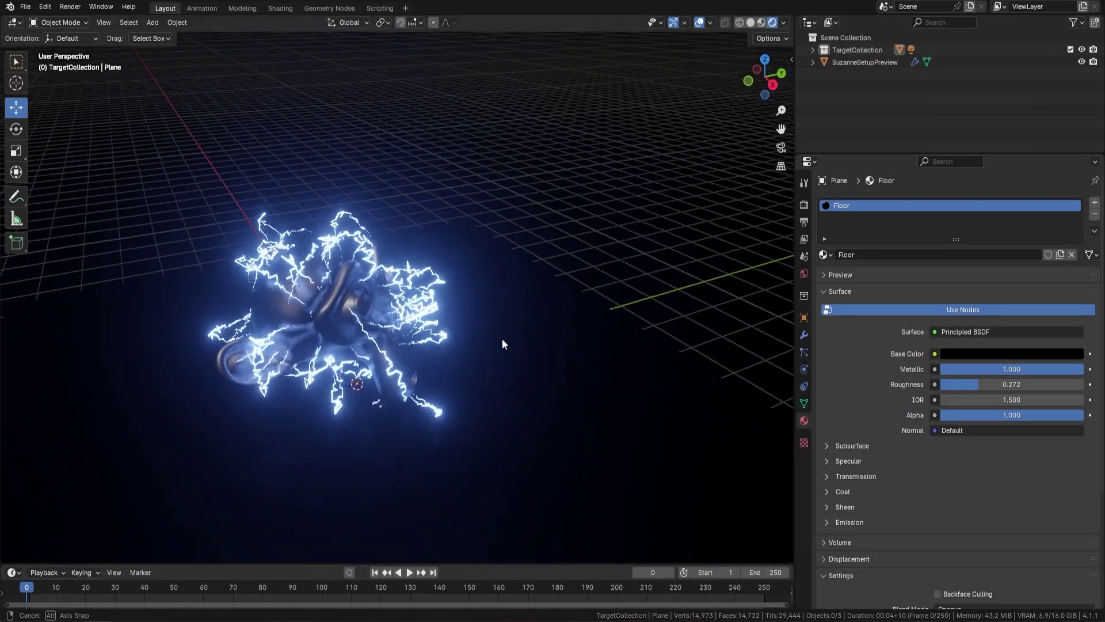
Set the preview monkey's lightning to density 3.110, bend 2.370, bend randomness 0.790 and radius 0.030, and shift its color towards green
middle_drag(502, 339, 451, 310)
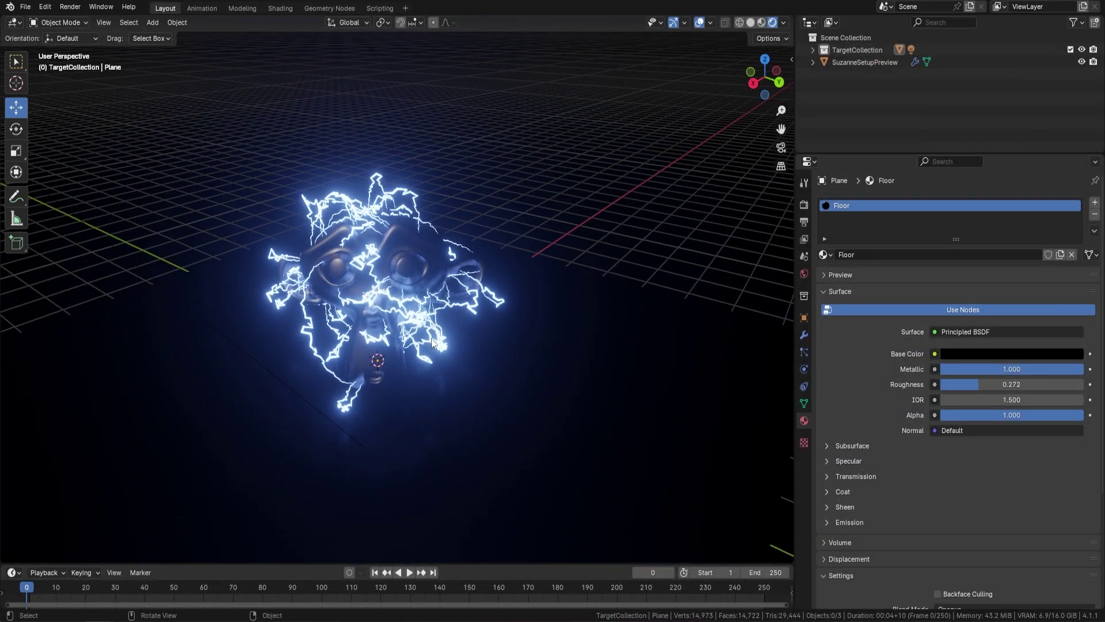
click(450, 308)
click(804, 334)
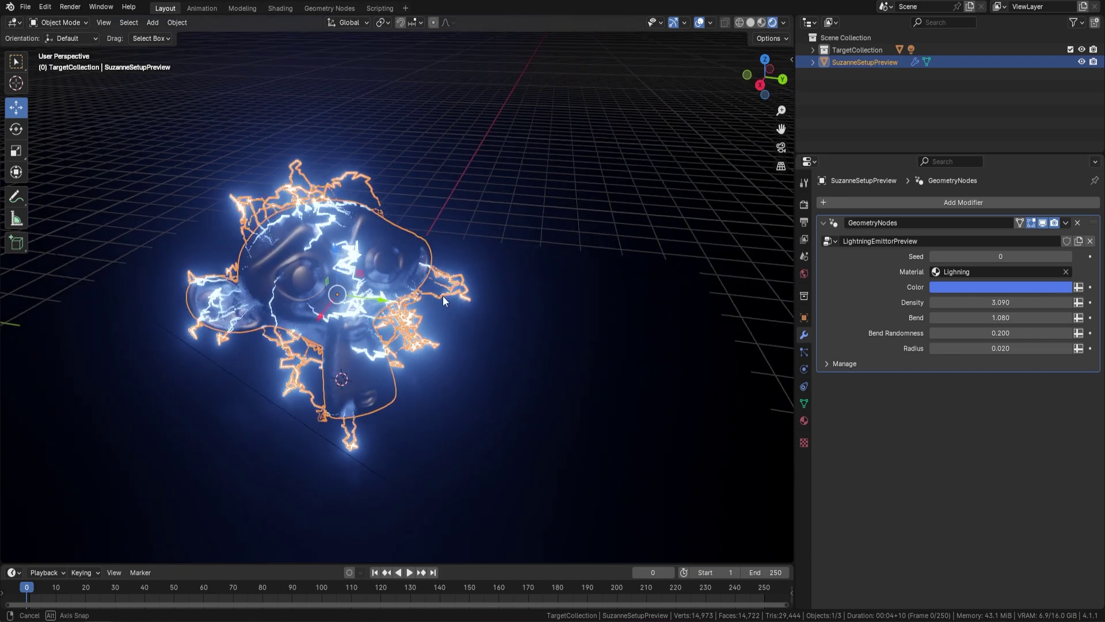
drag(1000, 302, 1004, 348)
click(991, 290)
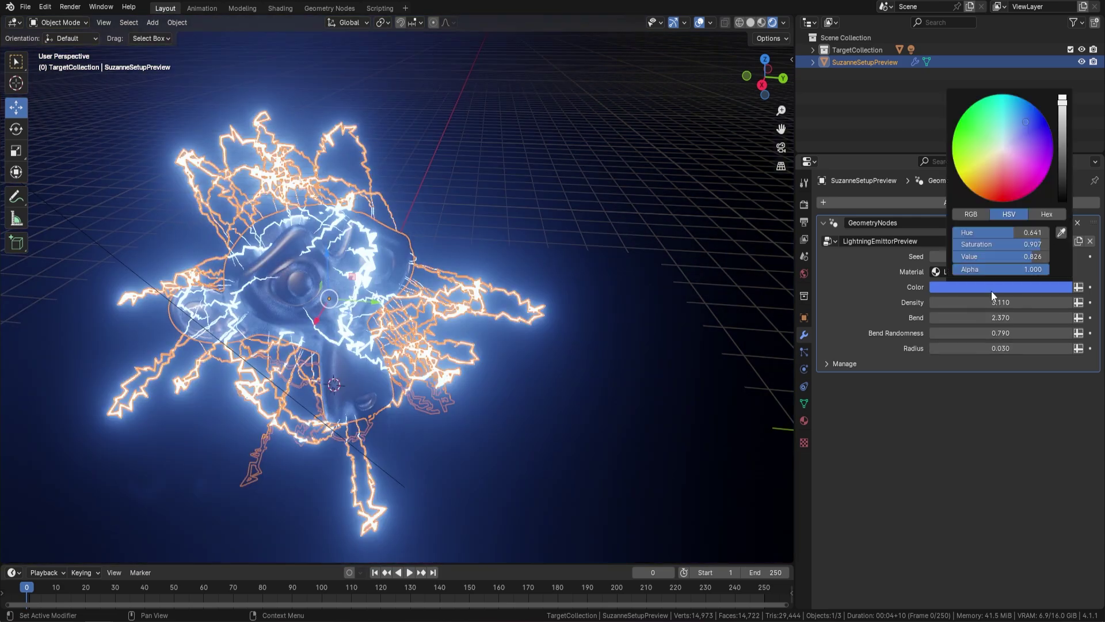
drag(1010, 181, 969, 142)
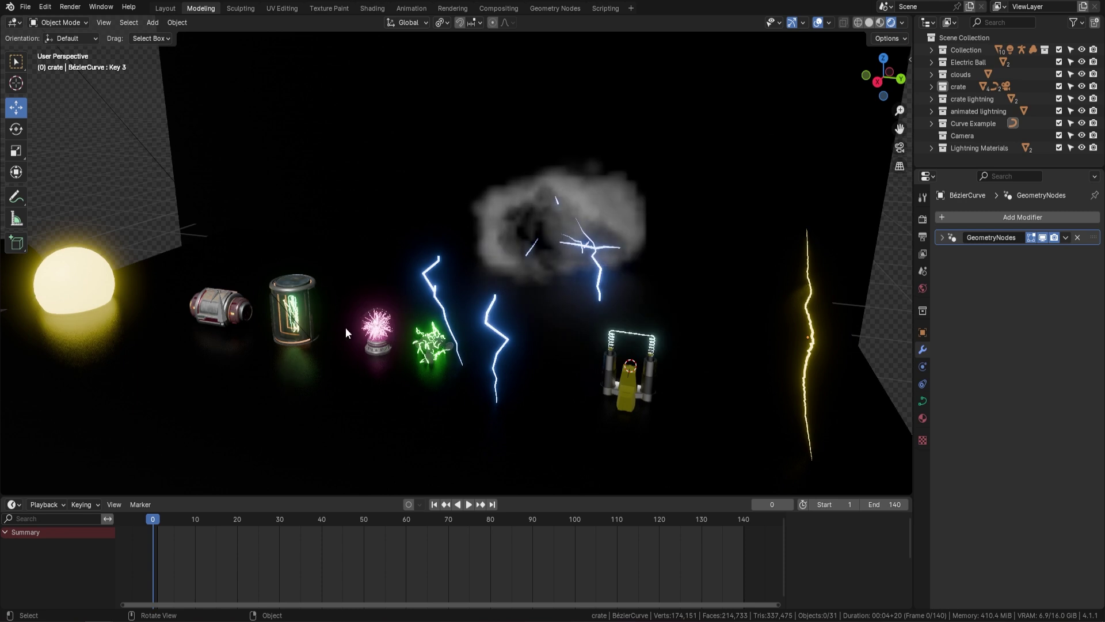
Play the example scene and examine the cloud lightning, the yellow bolt and the arc between the two coils
middle_drag(345, 326, 244, 308)
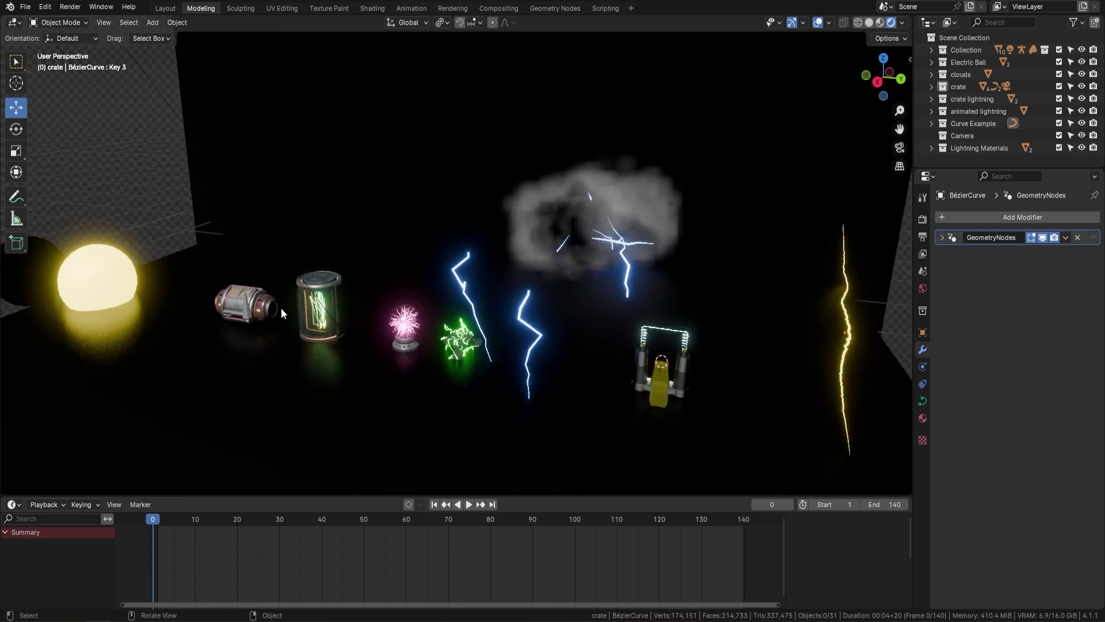
key(space)
shift+middle_drag(641, 288, 518, 232)
scroll(595, 264, up, 2)
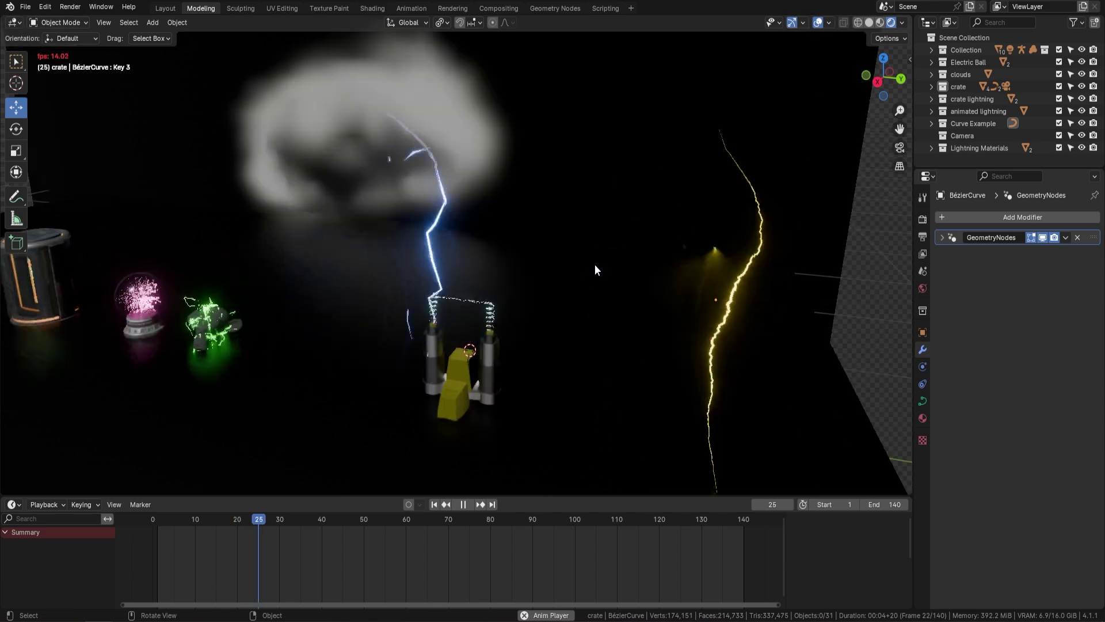
shift+middle_drag(665, 365, 681, 305)
scroll(692, 378, down, 1)
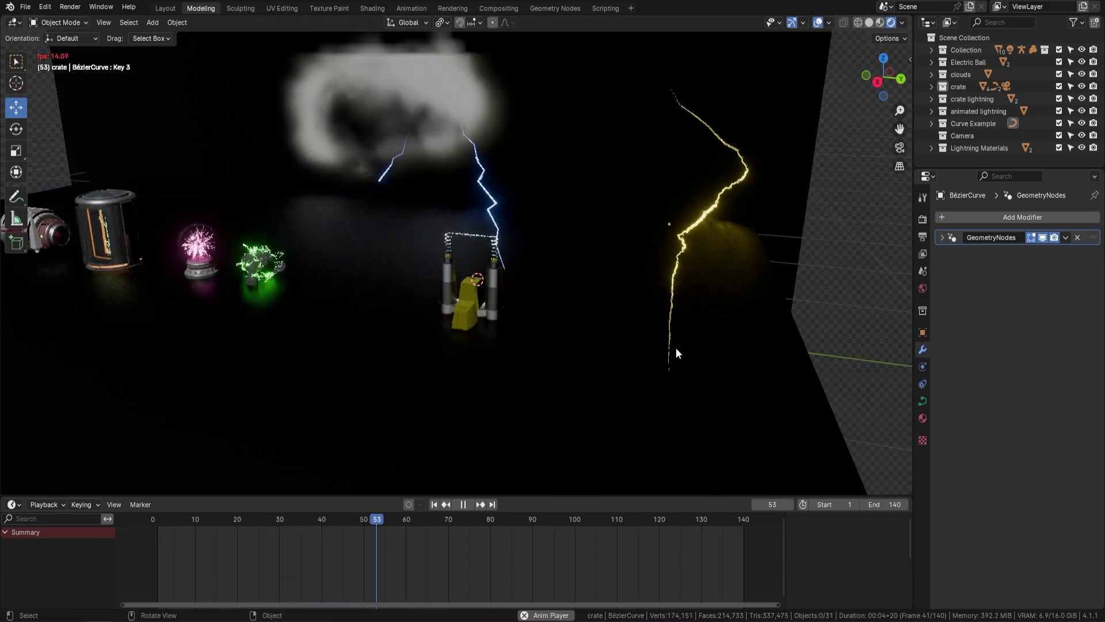
scroll(460, 244, down, 1)
shift+middle_drag(460, 244, 619, 262)
scroll(639, 279, up, 4)
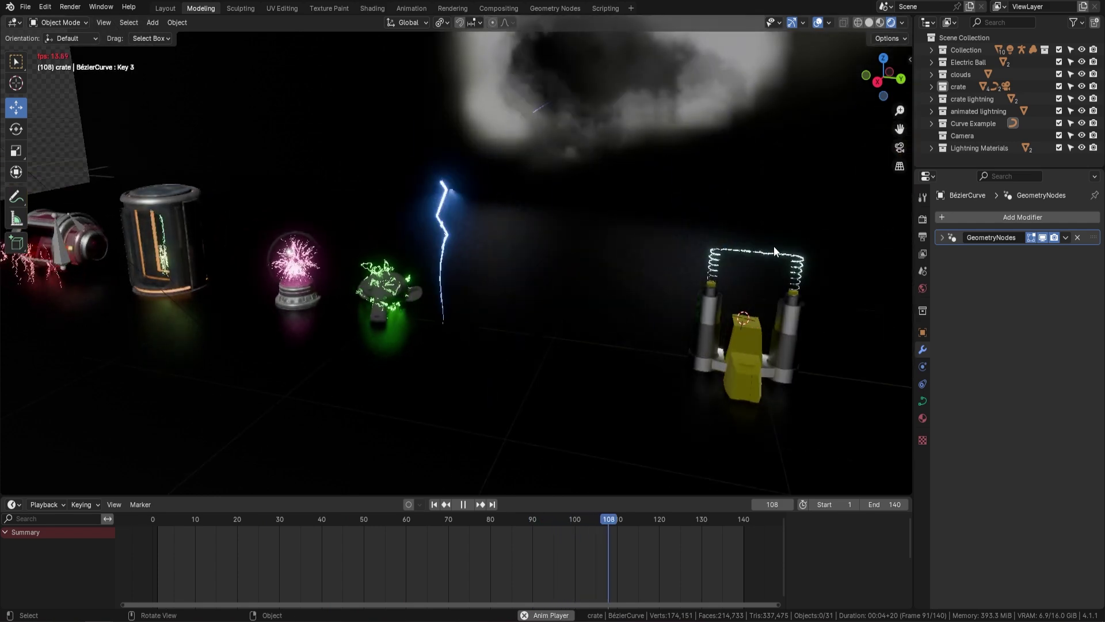
shift+middle_drag(774, 246, 569, 269)
scroll(627, 275, up, 5)
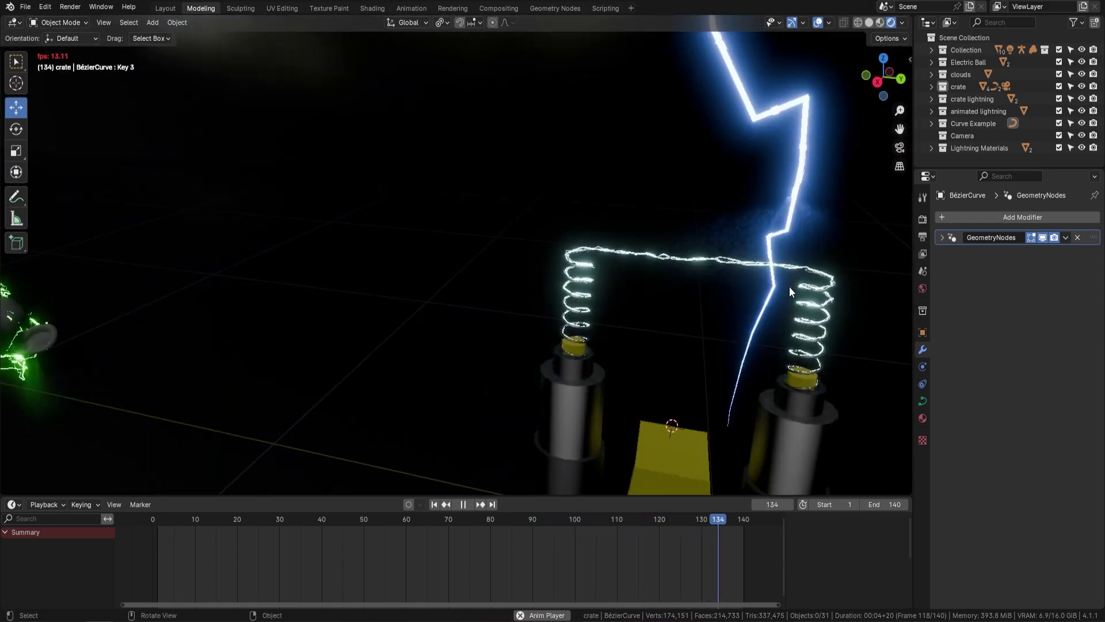
Examine the animated lightning on the monkey head, the plasma ball, the glass container and the red crate
scroll(790, 288, down, 7)
shift+middle_drag(450, 173, 526, 239)
middle_drag(464, 196, 561, 321)
scroll(557, 345, up, 3)
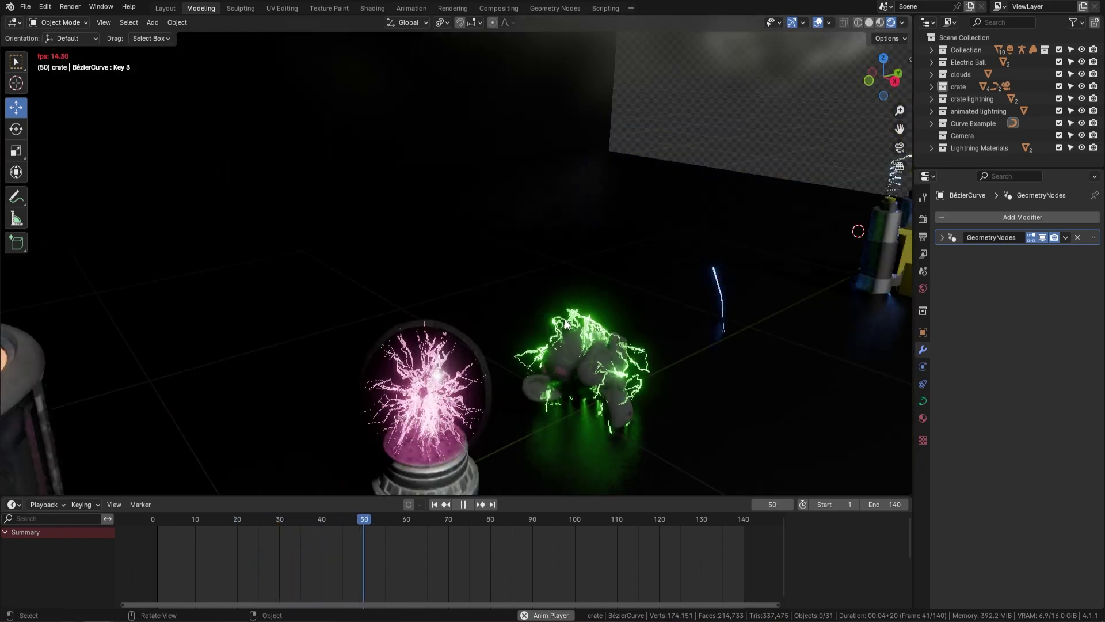
scroll(585, 319, down, 2)
scroll(538, 284, up, 3)
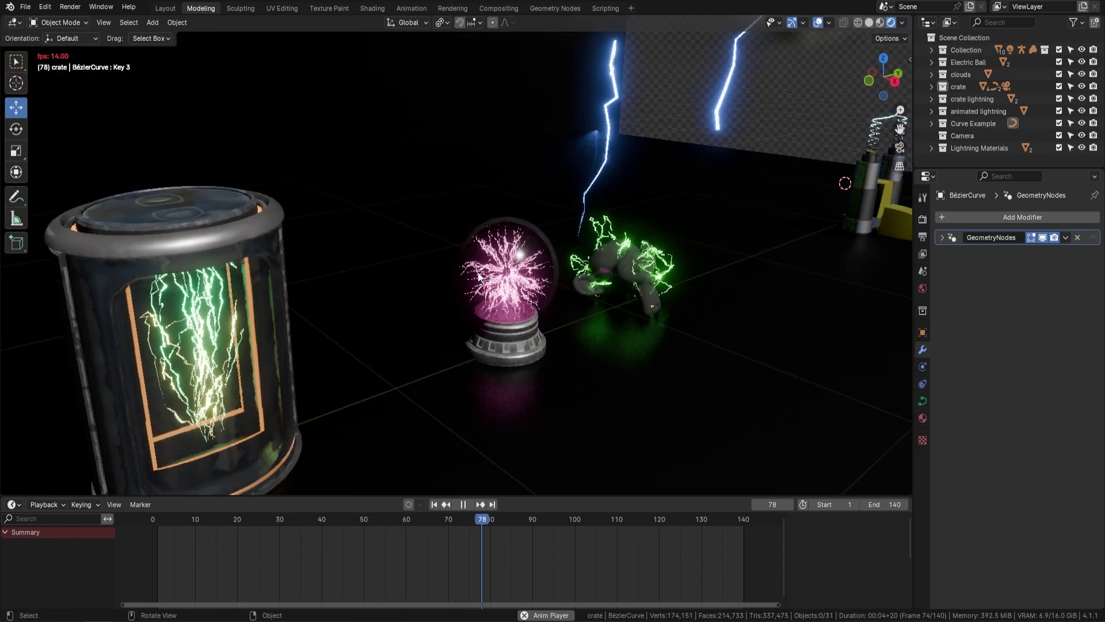
scroll(514, 279, down, 2)
shift+middle_drag(236, 347, 426, 282)
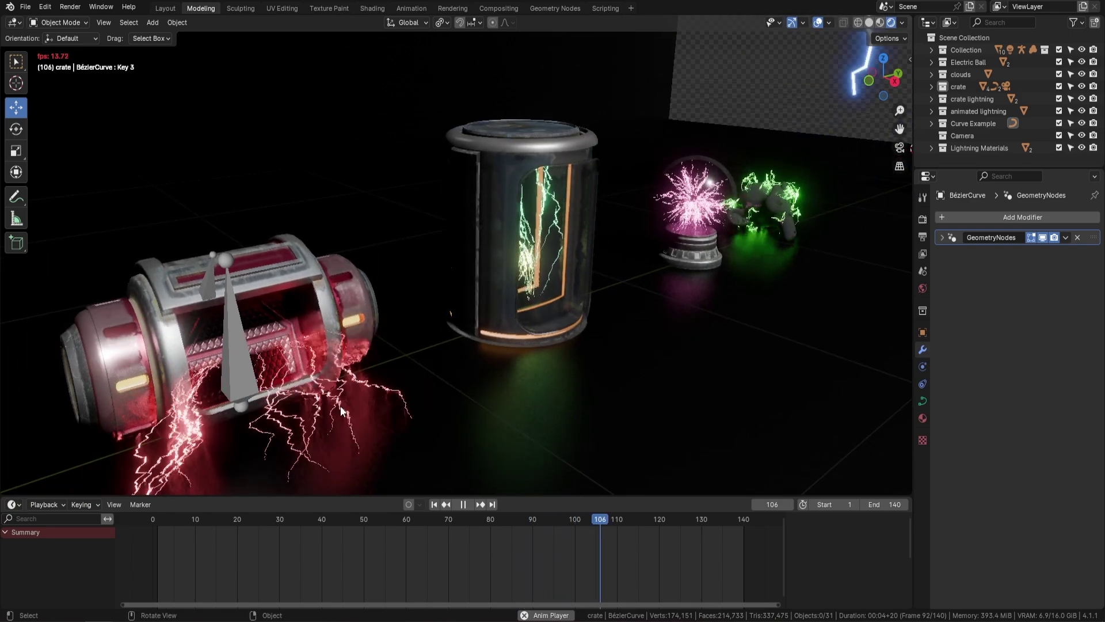
middle_drag(633, 228, 510, 240)
shift+middle_drag(331, 243, 507, 239)
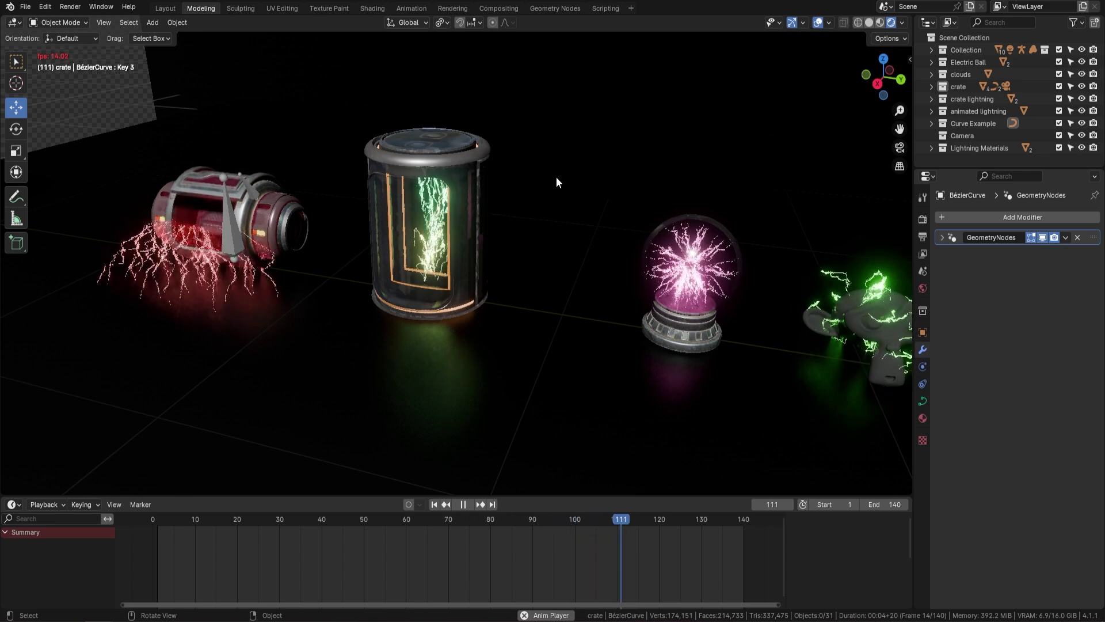
Stop the animation and return the timeline to frame 0
key(space)
scroll(584, 218, down, 5)
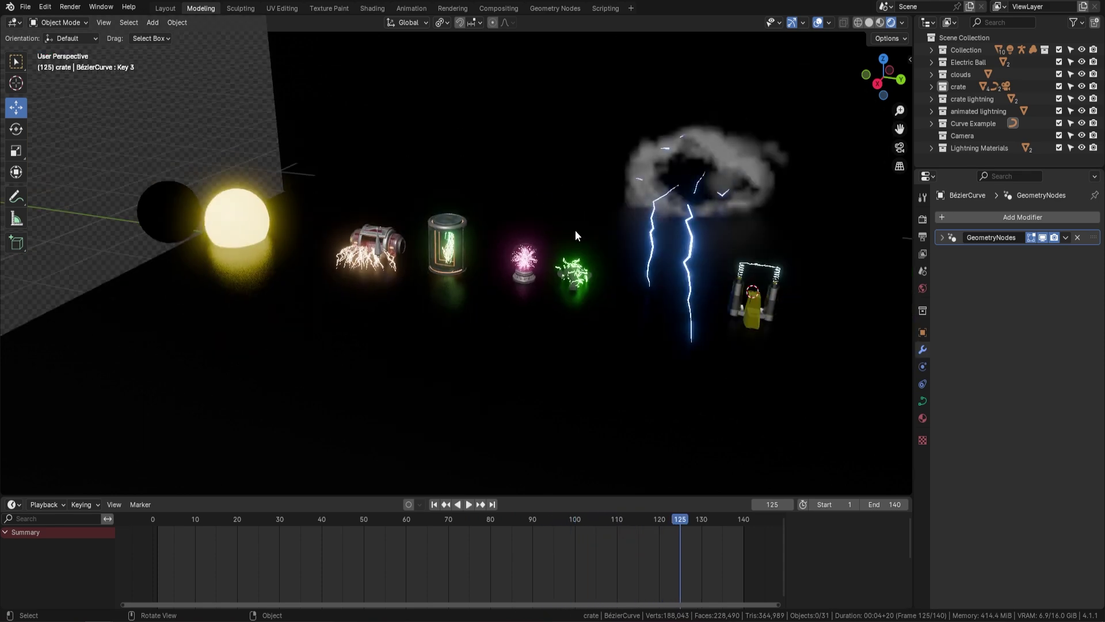
click(153, 517)
Inspect the yellow lightning curve's control points in Edit Mode, then return to Object Mode
middle_drag(300, 407, 349, 246)
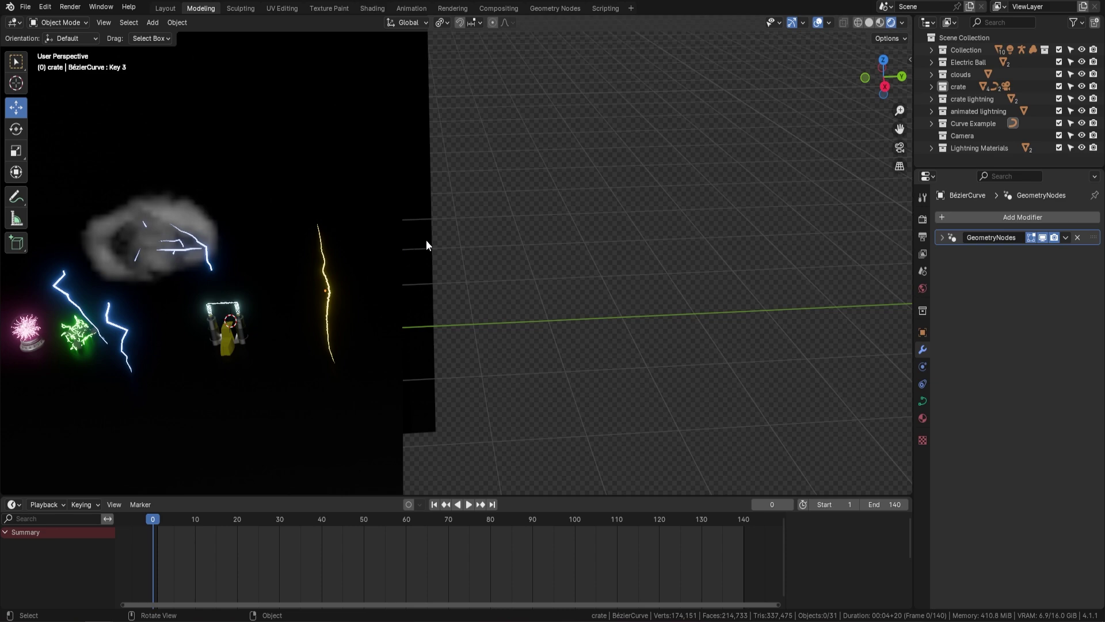
scroll(323, 300, up, 4)
shift+middle_drag(248, 322, 472, 274)
scroll(510, 258, up, 3)
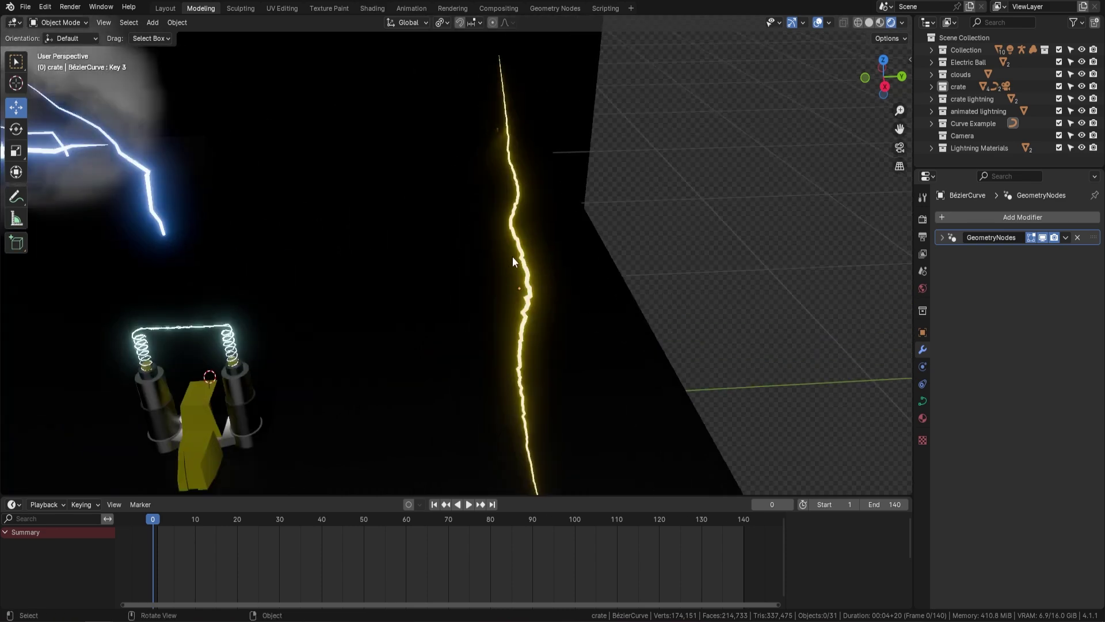
click(540, 266)
middle_drag(540, 266, 575, 233)
key(Tab)
middle_drag(621, 244, 671, 211)
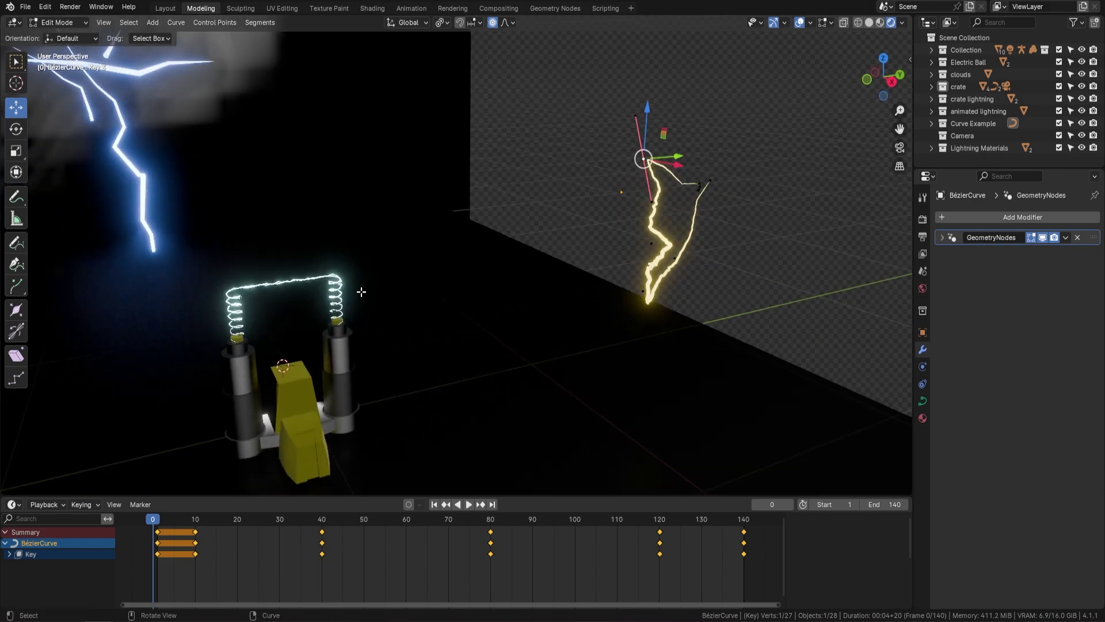
key(Tab)
Select the lightning spiral between the two coils and inspect its curve points in Edit Mode
click(302, 276)
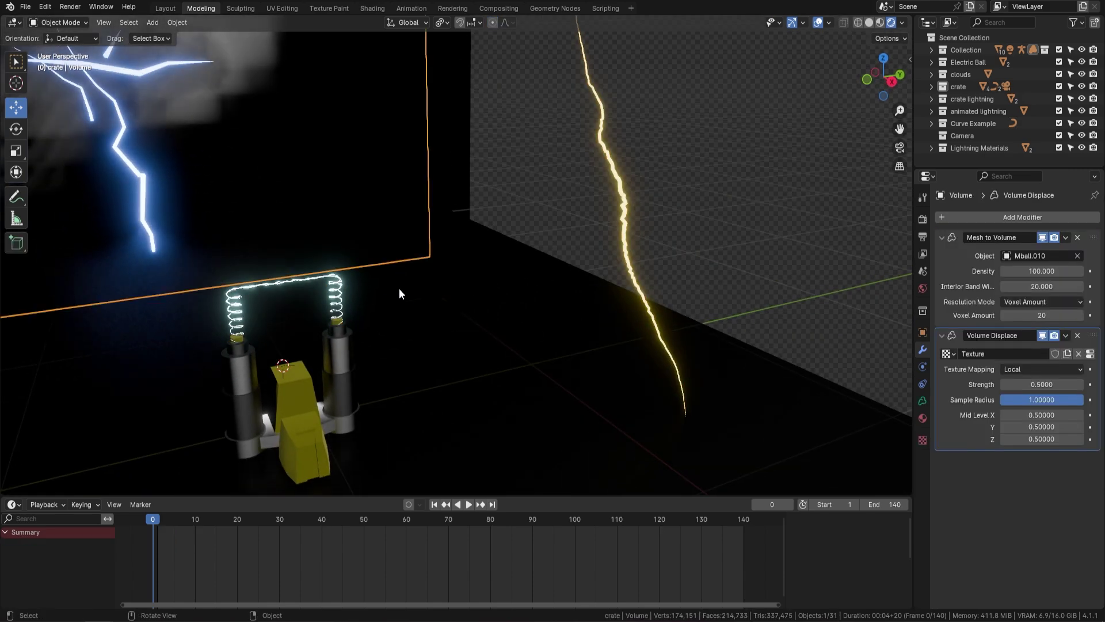
click(297, 282)
middle_drag(297, 280, 387, 304)
scroll(428, 280, up, 4)
key(Tab)
key(Tab)
scroll(411, 274, down, 5)
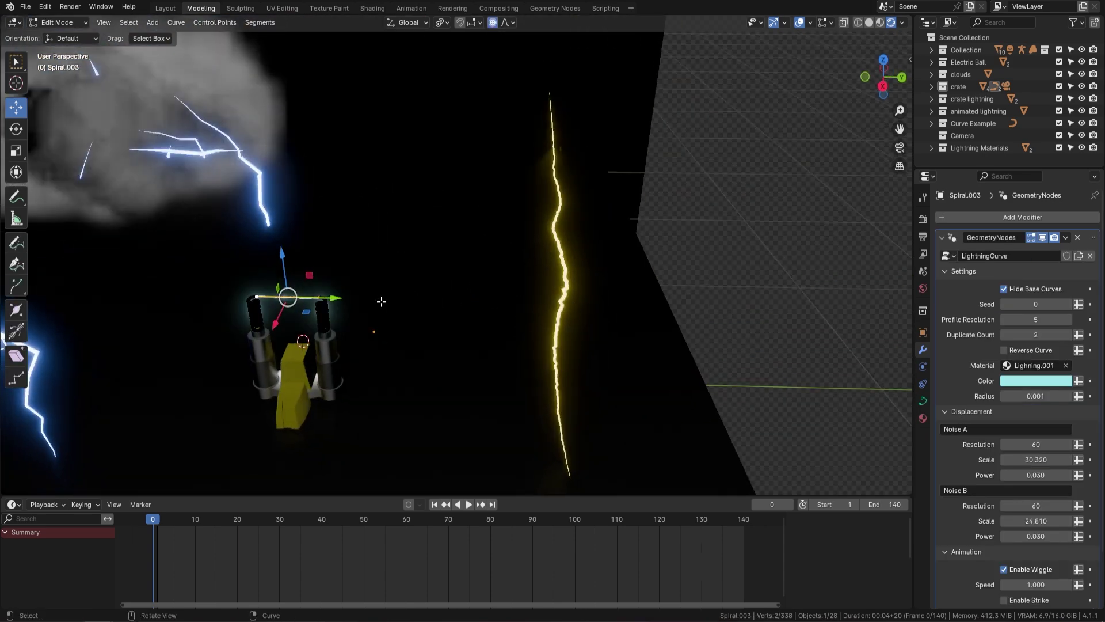
Leave Edit Mode on the coil lightning and switch the viewport to solid shading
scroll(644, 253, down, 3)
middle_drag(647, 255, 535, 146)
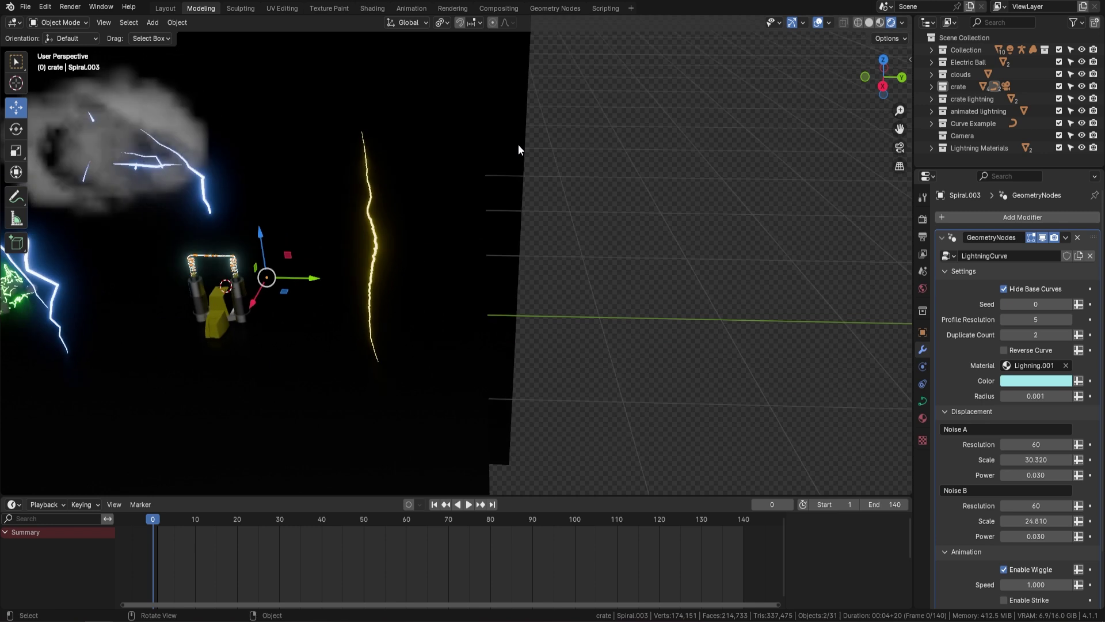
click(870, 23)
scroll(561, 256, down, 3)
scroll(529, 254, up, 3)
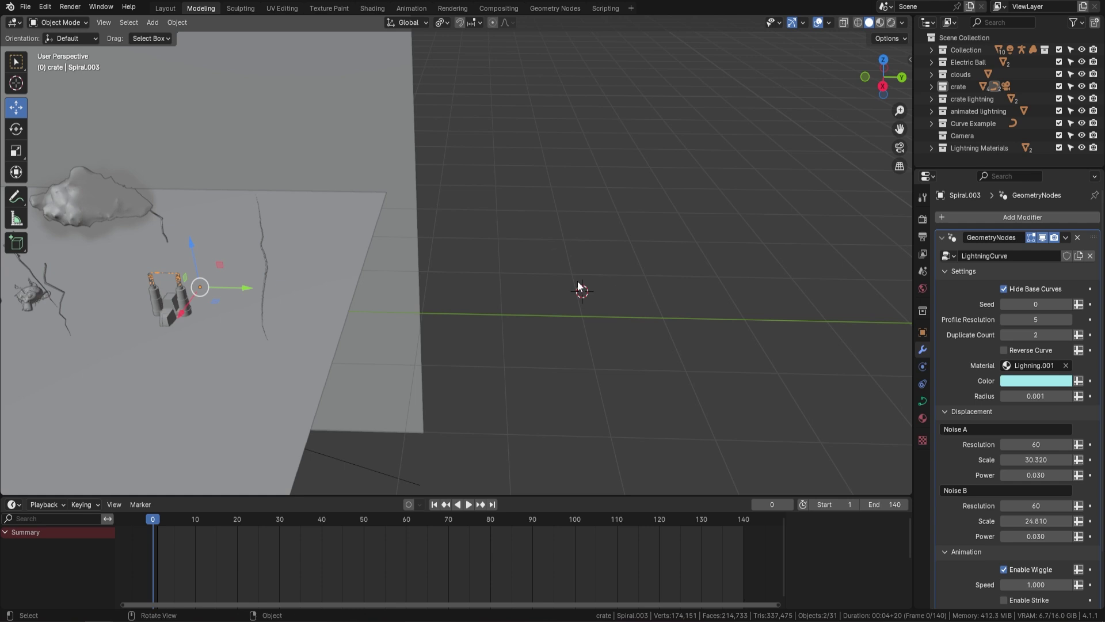
Add a path curve at the 3D cursor in the empty area beside the example scene
shift+middle_drag(640, 301, 551, 291)
key(shift+a)
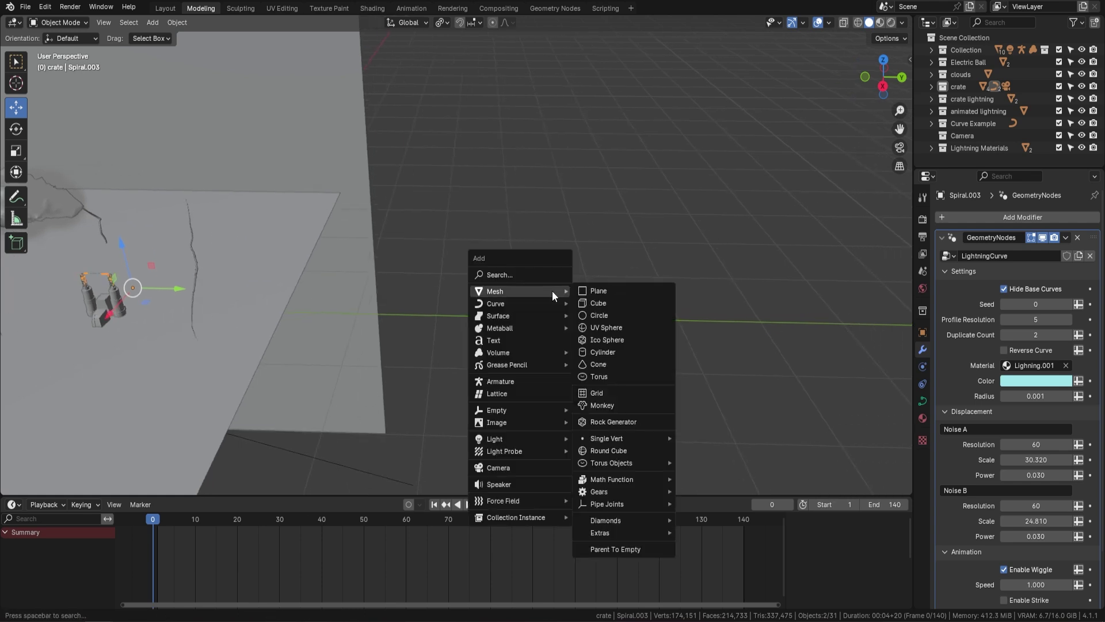
mouse_move(536, 304)
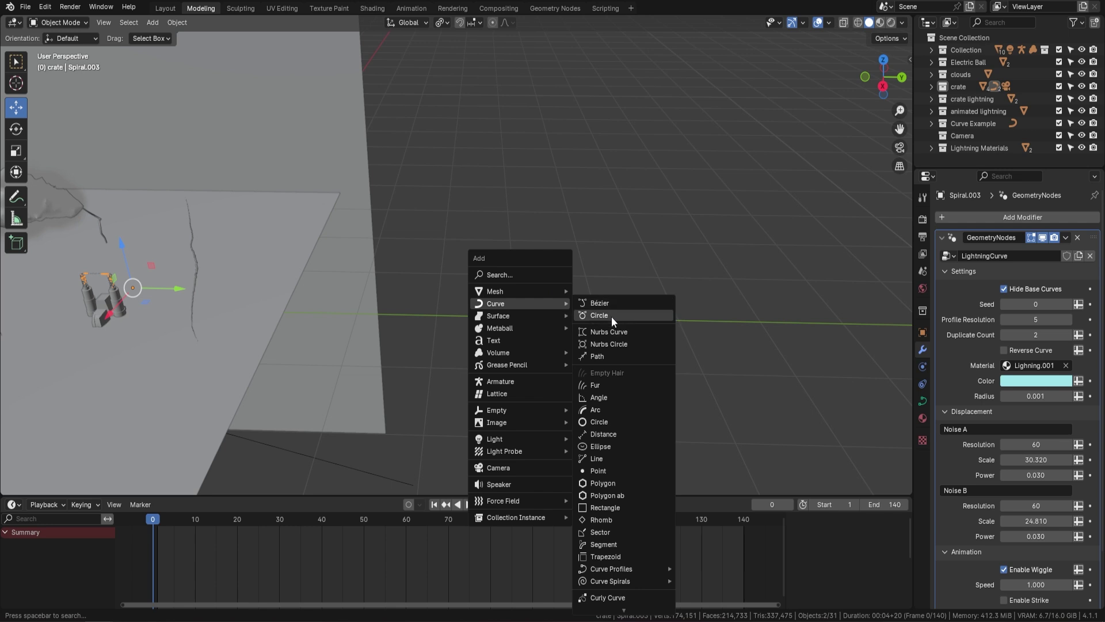
click(620, 355)
middle_drag(602, 283, 511, 247)
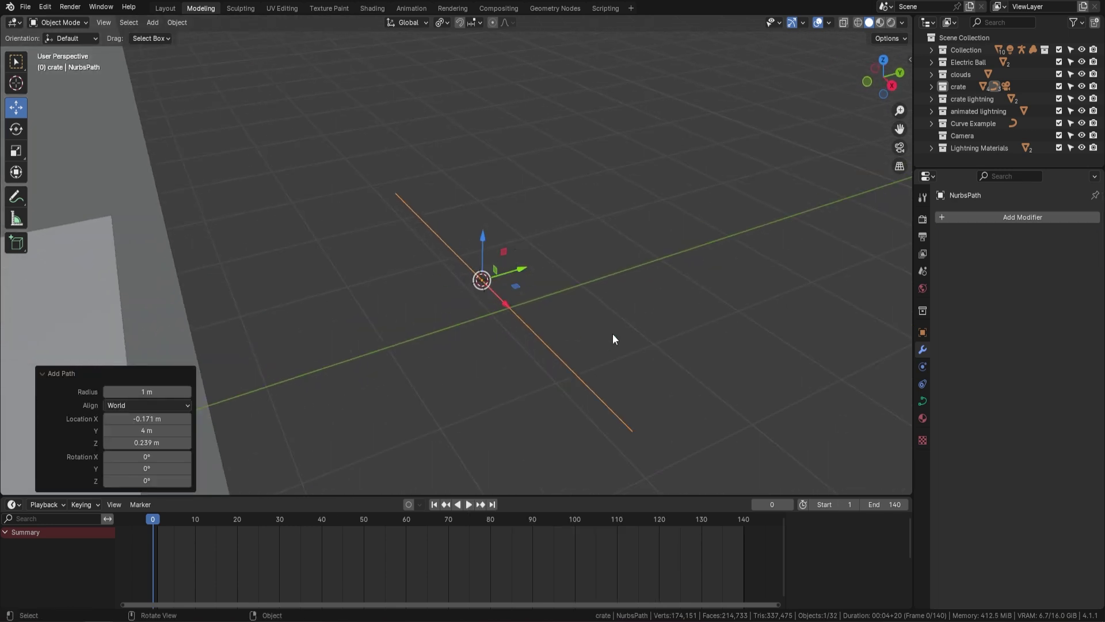
Add a Geometry Nodes modifier to the new path and assign the LightningCurve node group to it
click(1009, 218)
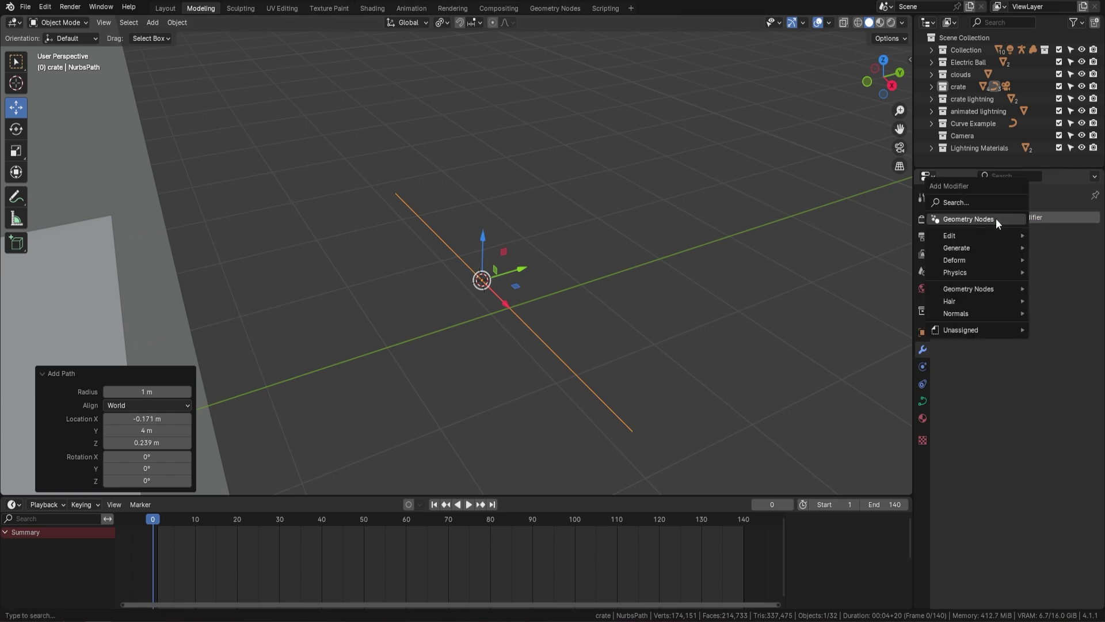
click(976, 219)
click(948, 255)
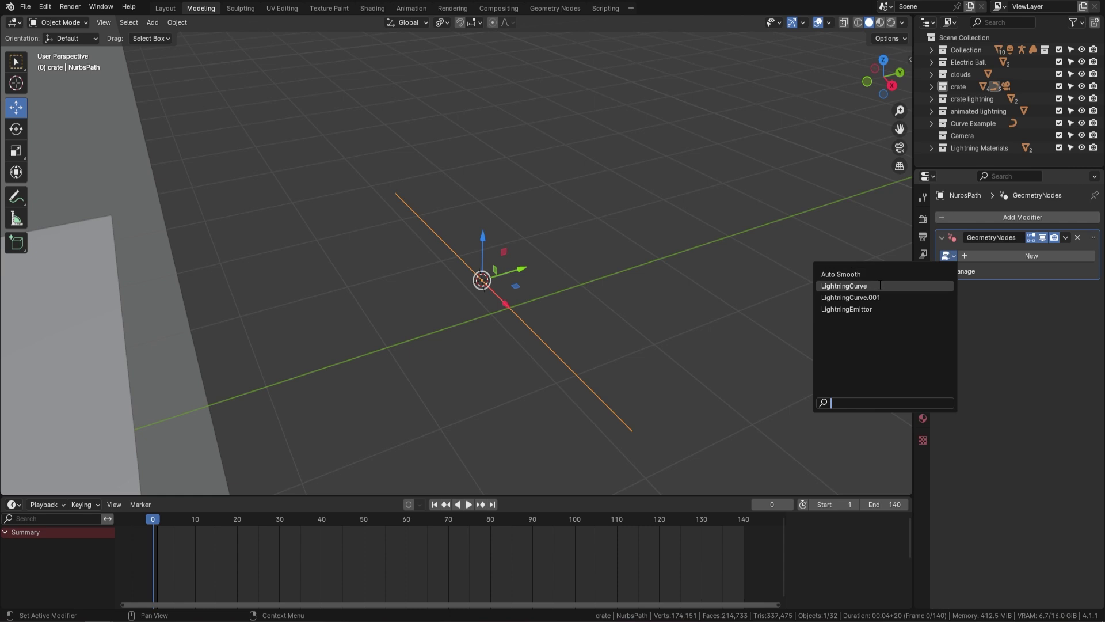
key(Up)
key(Down)
key(Up)
key(Down)
key(Down)
middle_drag(468, 301, 227, 351)
middle_drag(327, 286, 410, 291)
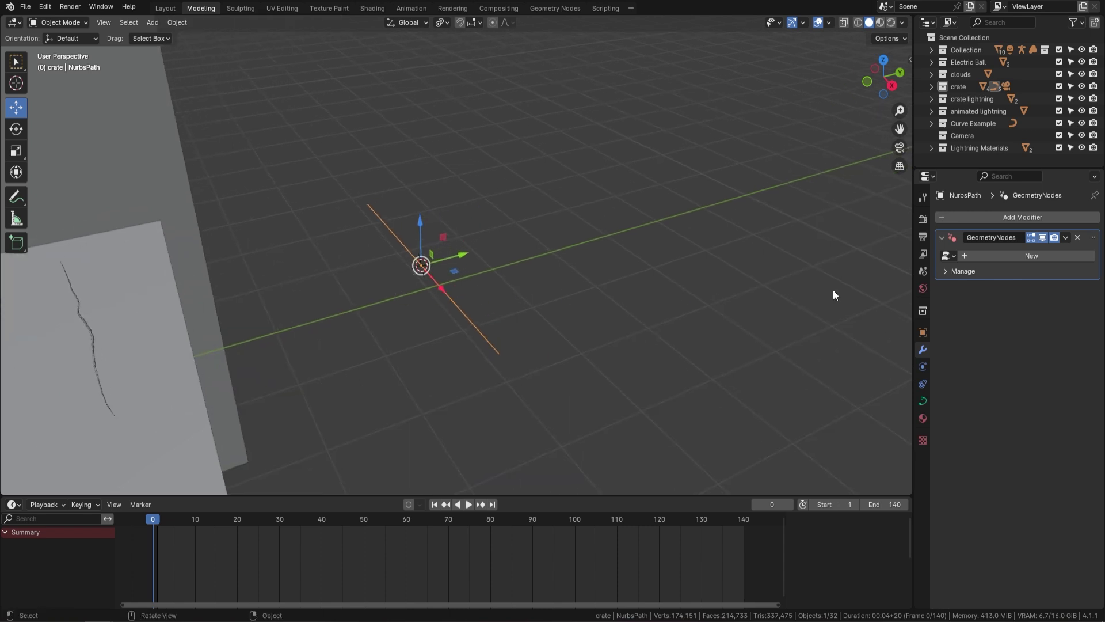
click(949, 257)
click(863, 286)
Switch the viewport to rendered shading to show the glowing lightning along the path
middle_drag(433, 277, 454, 279)
click(891, 23)
mouse_move(736, 136)
middle_down()
mouse_move(586, 198)
mouse_move(596, 196)
middle_up()
scroll(596, 196, down, 3)
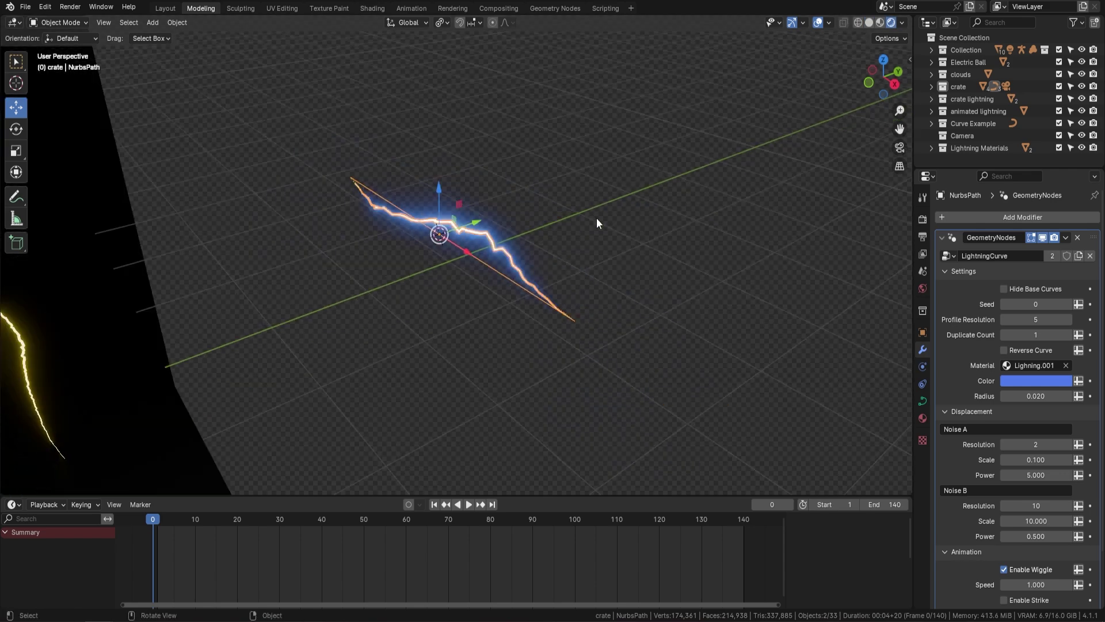
Select only the lightning path and play its animation for a moment before stopping it
key(a)
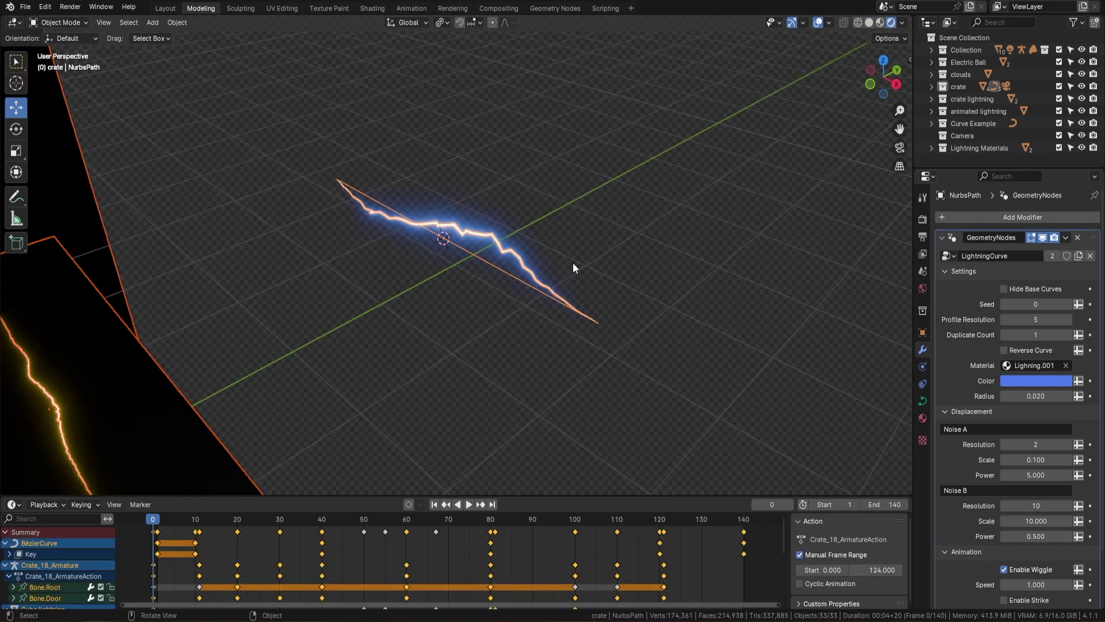
click(521, 246)
key(space)
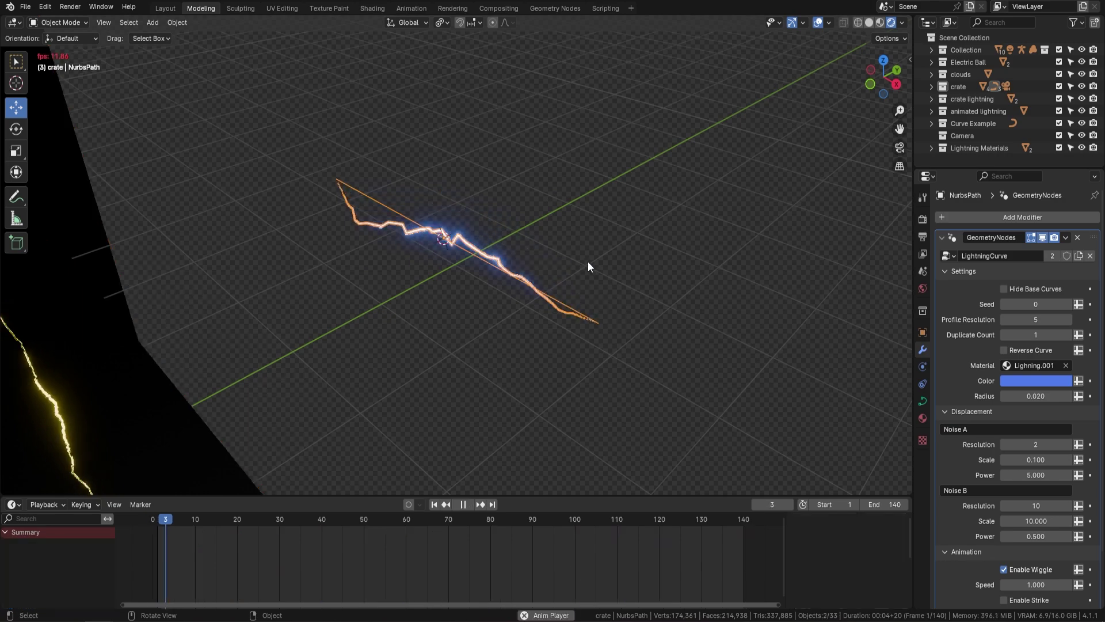
middle_drag(587, 261, 555, 291)
key(space)
In Edit Mode, extrude five control points from one end of the path into a rounded bend, and return to Object Mode
key(Tab)
scroll(578, 262, down, 2)
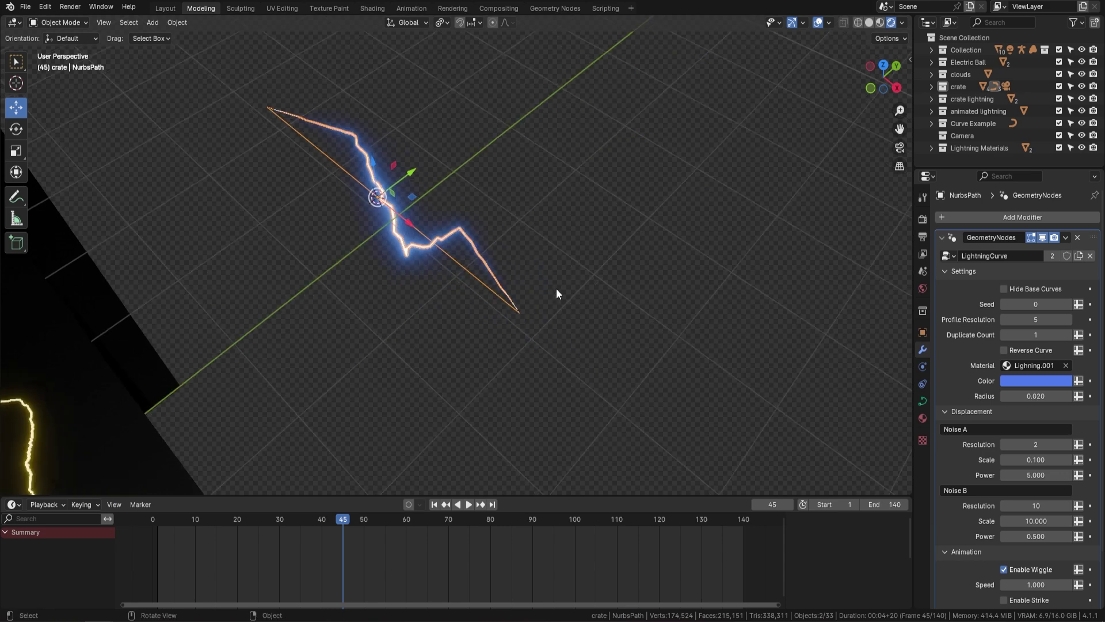
click(527, 315)
scroll(535, 315, down, 1)
key(e)
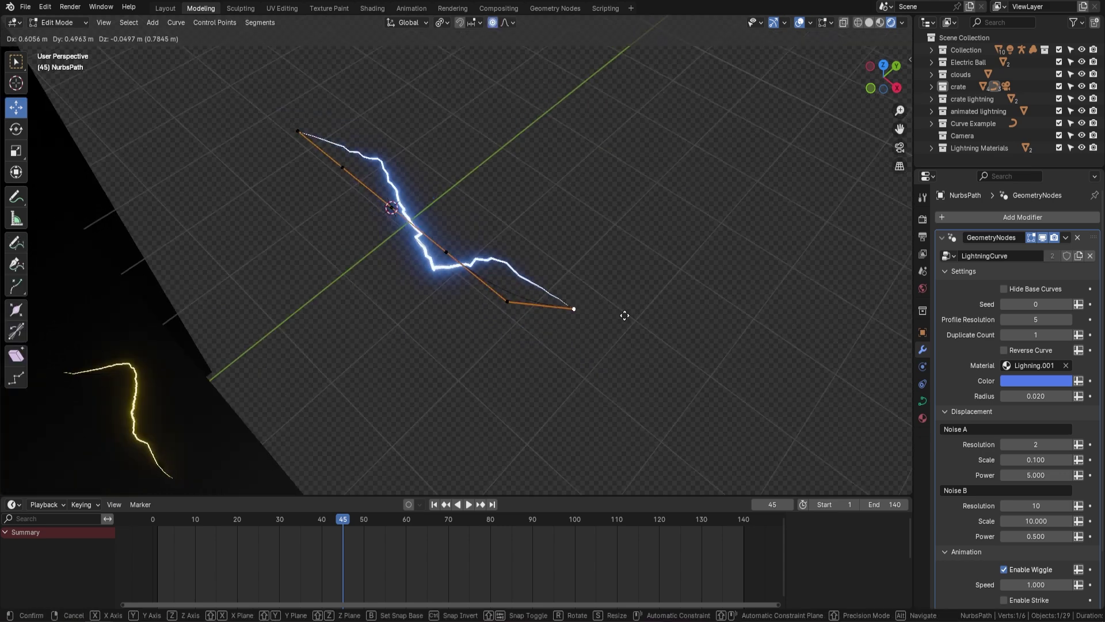
click(626, 314)
key(e)
click(710, 270)
key(e)
click(731, 202)
key(e)
click(648, 117)
key(e)
click(581, 82)
middle_drag(582, 81, 559, 246)
key(Tab)
With the animation playing, extrude four control points from the path's other end to form an open loop, and return to Object Mode
key(space)
middle_drag(686, 217, 445, 232)
key(Tab)
middle_drag(290, 237, 337, 232)
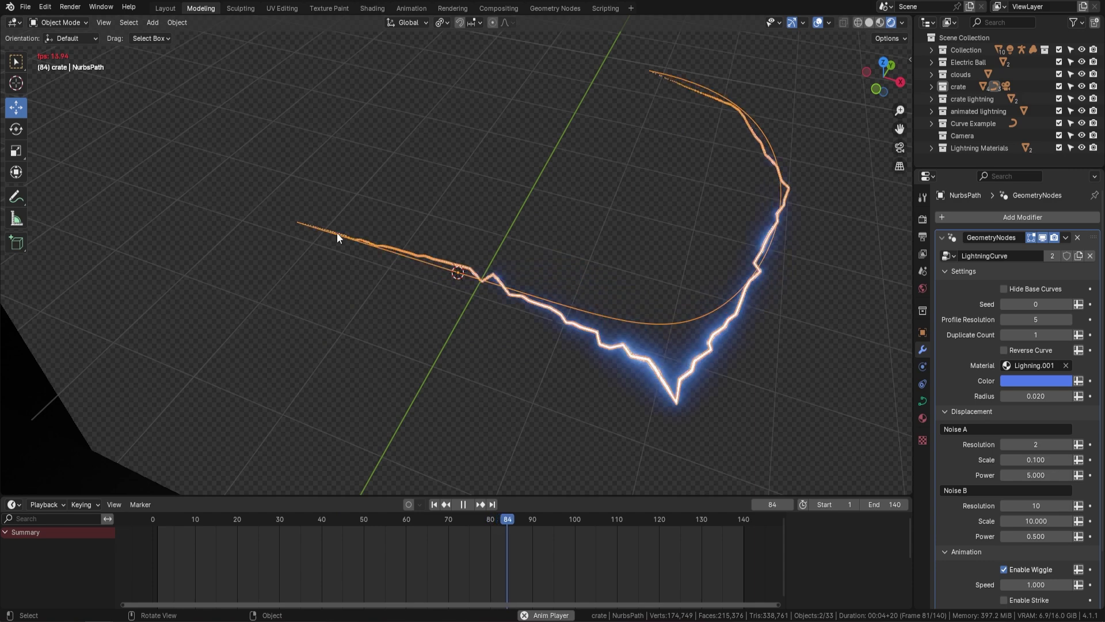
key(e)
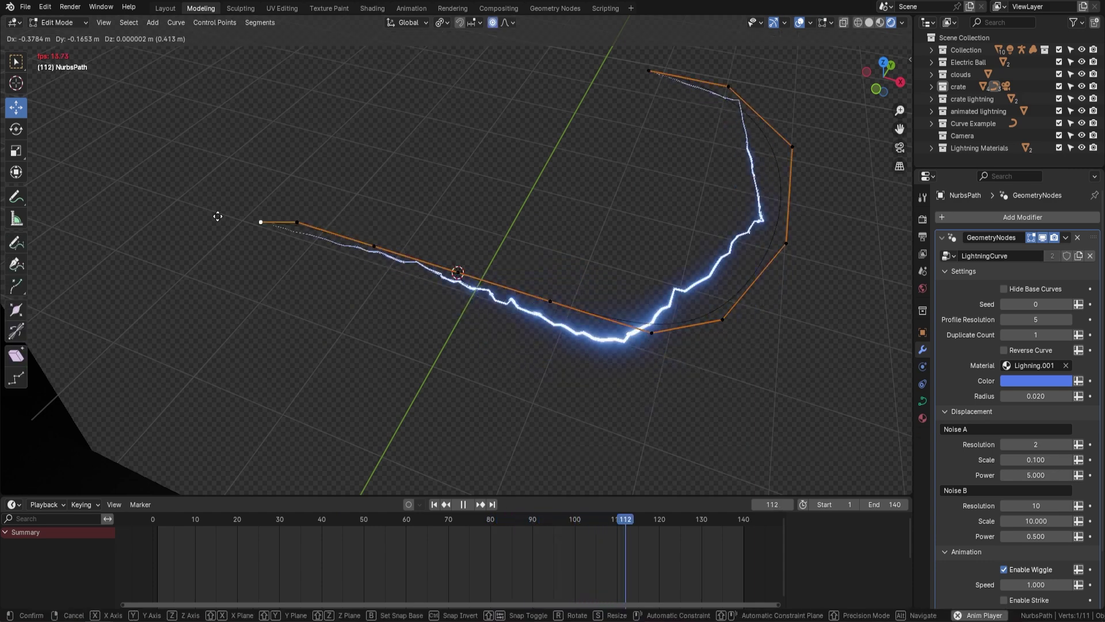
click(195, 176)
key(e)
click(278, 111)
key(e)
click(412, 94)
key(e)
click(536, 113)
middle_drag(535, 113, 647, 154)
key(Tab)
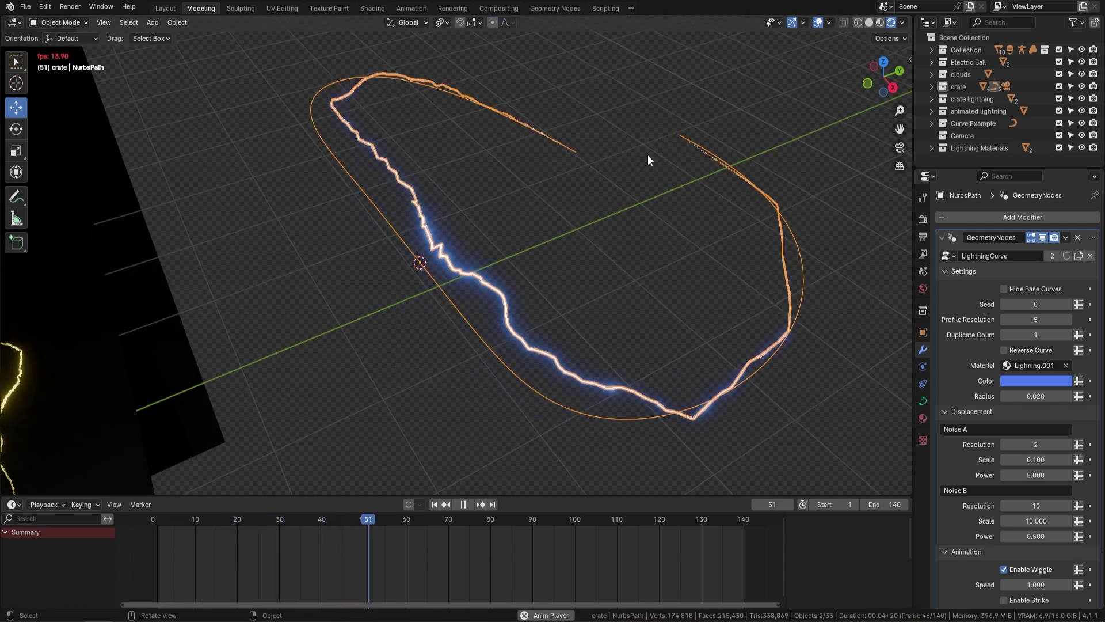
Set the path's lightning color to red
middle_drag(677, 224, 719, 254)
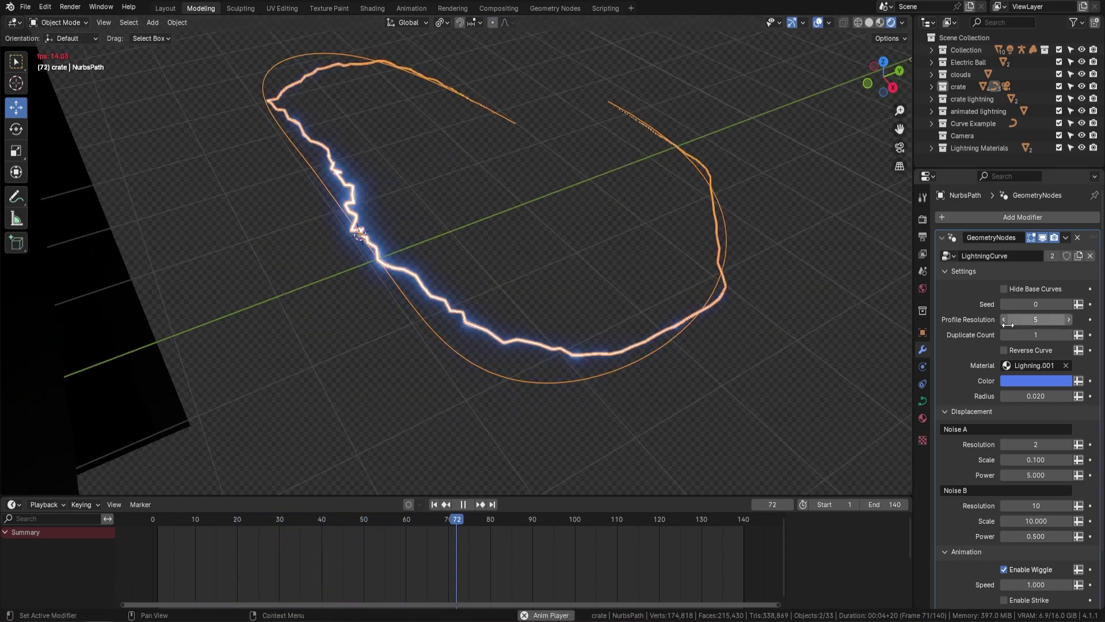
click(1032, 379)
click(1011, 285)
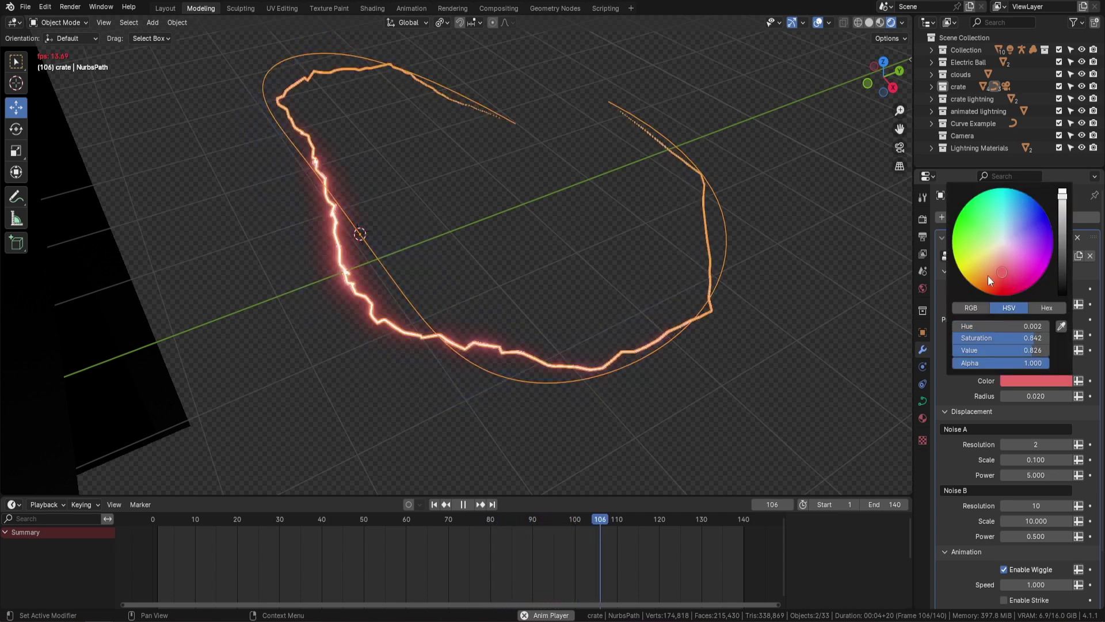
Set the path's lightning color to bright green and deselect the path
click(1032, 378)
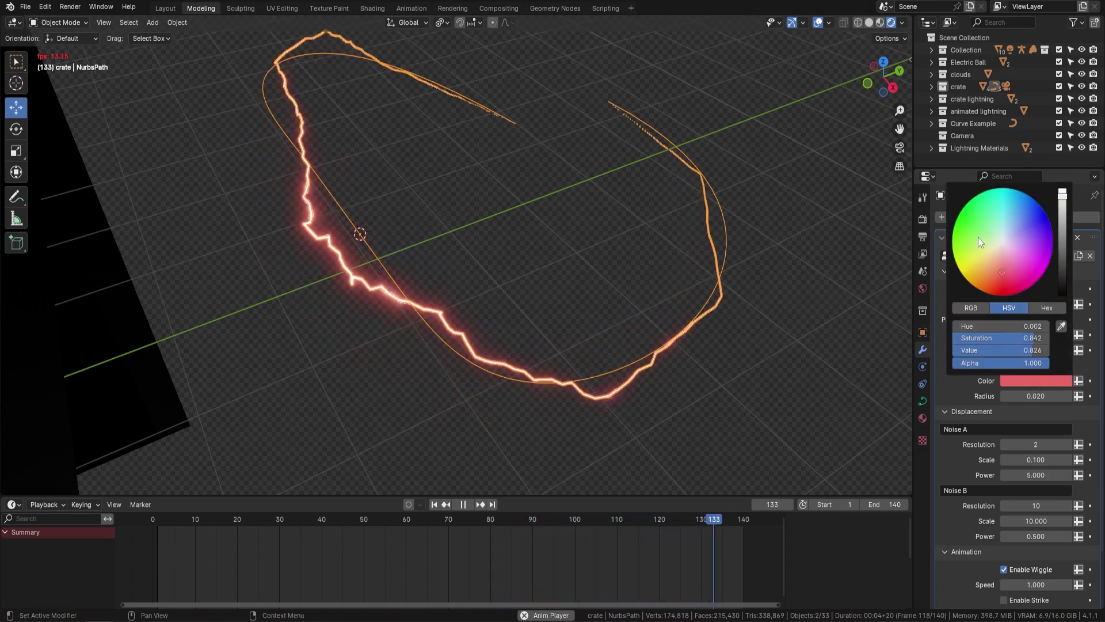
click(974, 232)
click(571, 294)
middle_drag(571, 294, 608, 253)
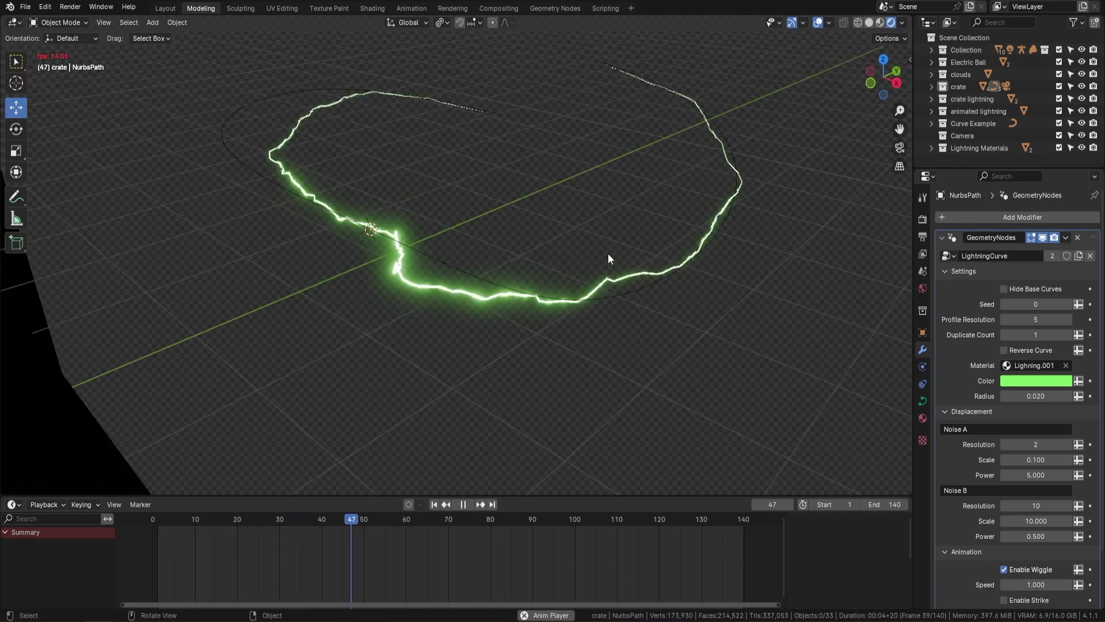
Enable Hide Base Curves and set the lightning radius to 0.030
click(1003, 288)
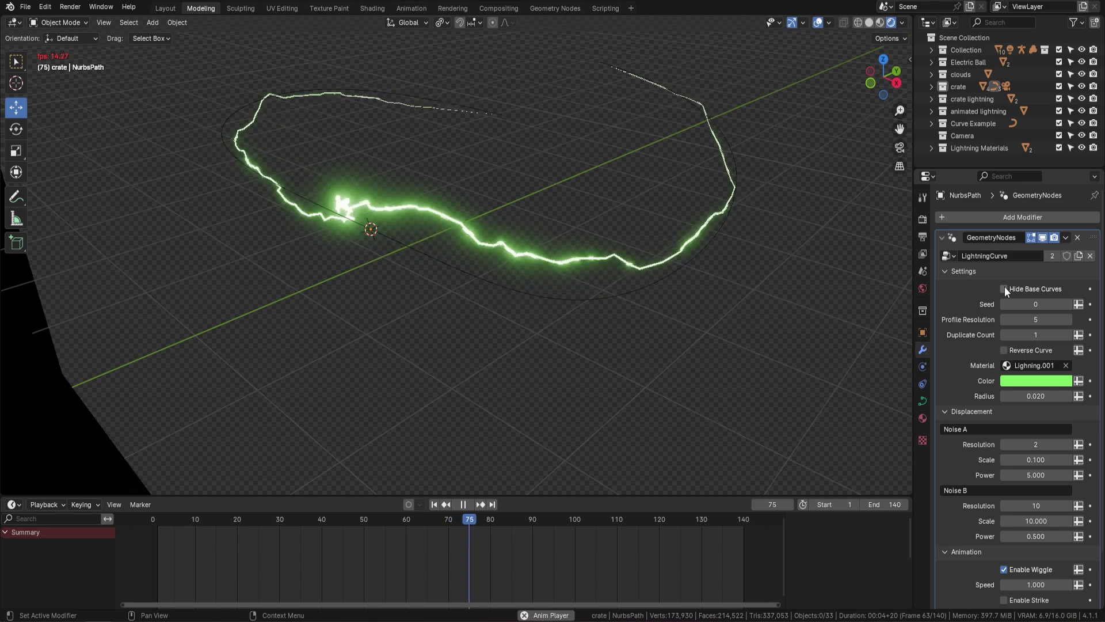
middle_drag(642, 266, 659, 232)
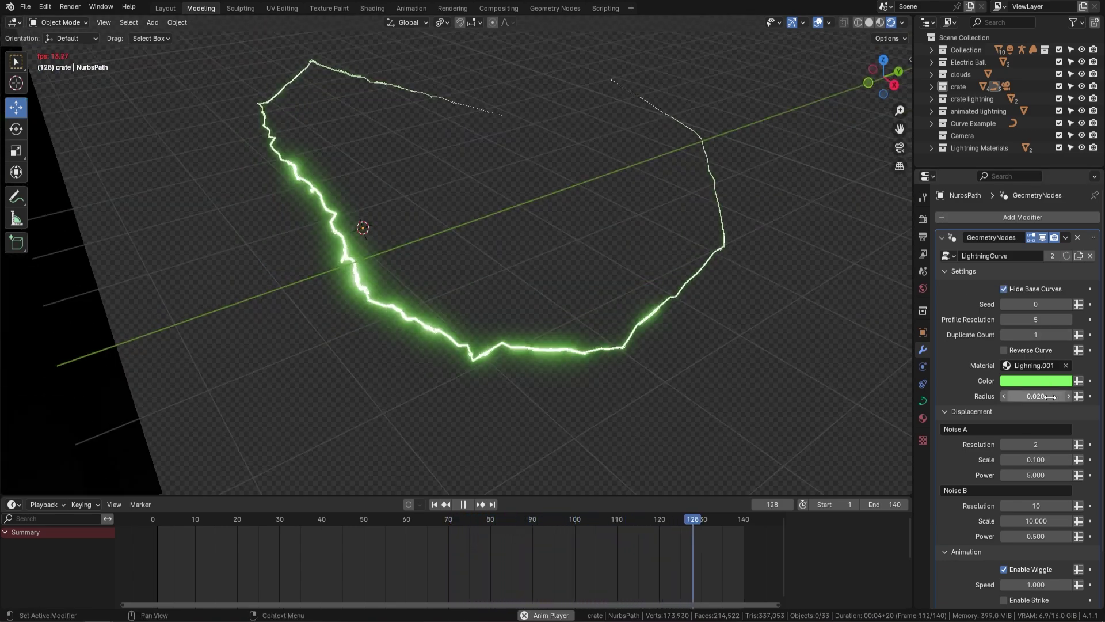
click(1068, 396)
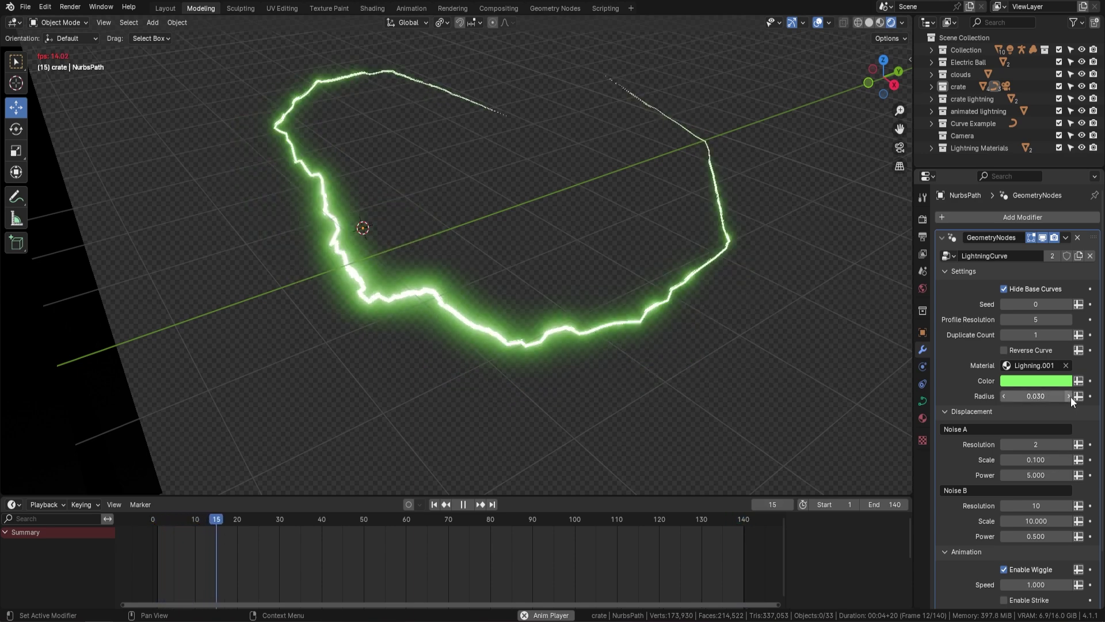
click(1003, 396)
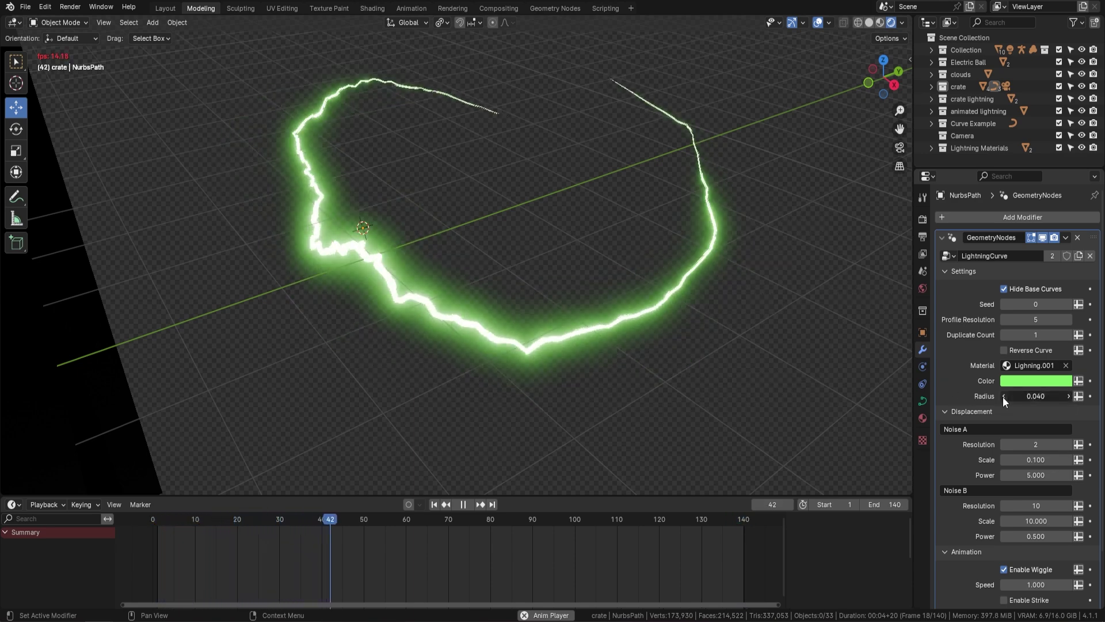
Set the Duplicate Count to 4, view the animated strands around the loop, and stop playback
click(1070, 335)
click(1070, 334)
click(1069, 334)
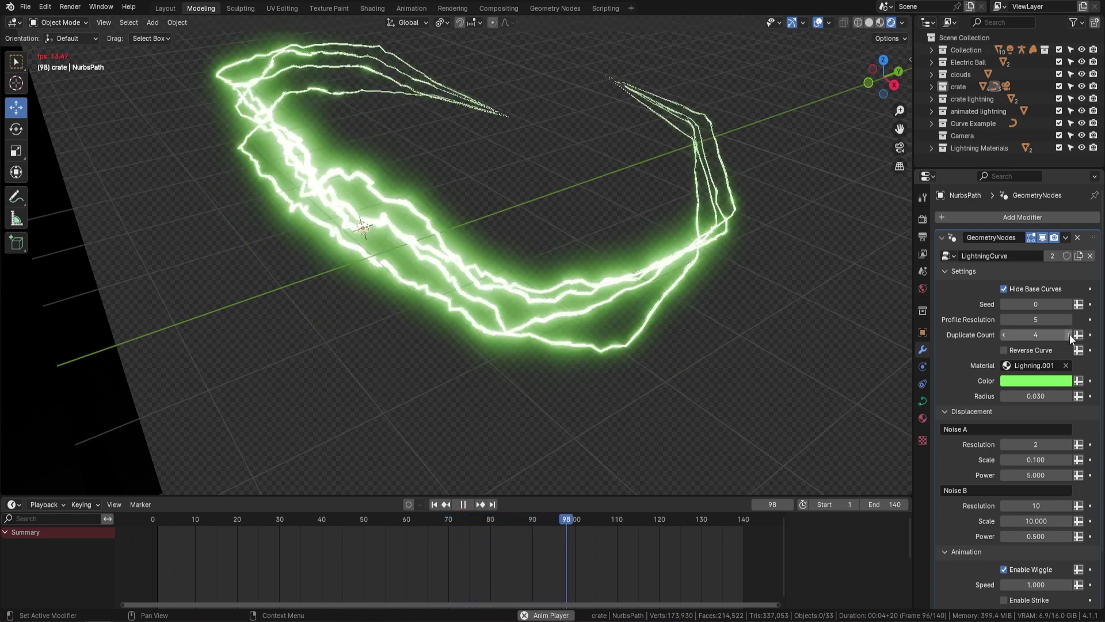
middle_drag(721, 296, 600, 269)
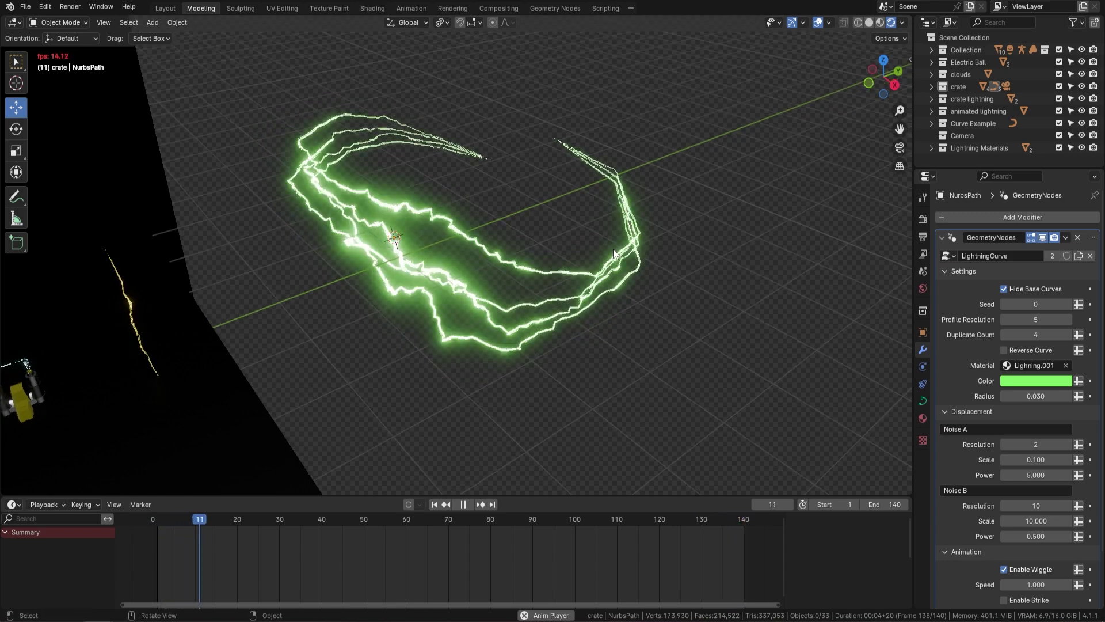
middle_drag(586, 247, 542, 242)
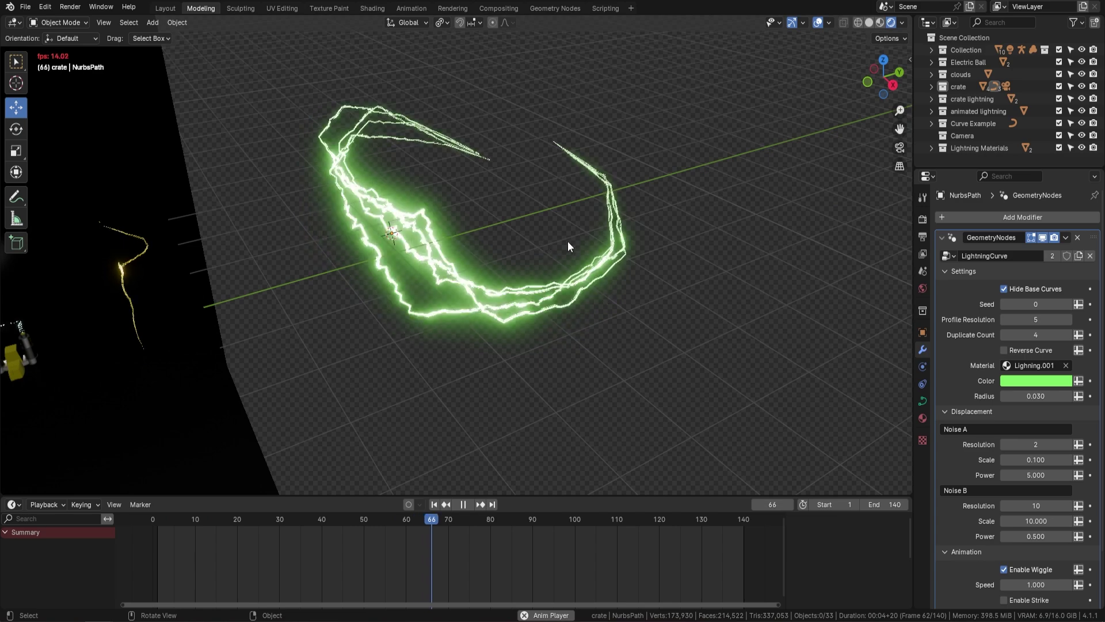
scroll(664, 299, up, 2)
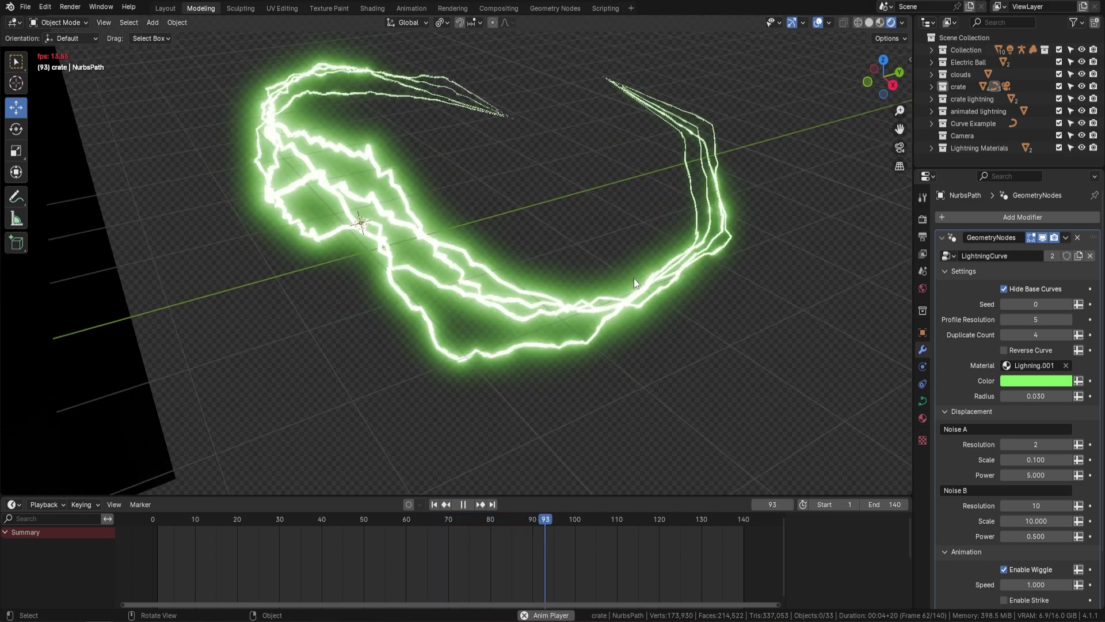
key(space)
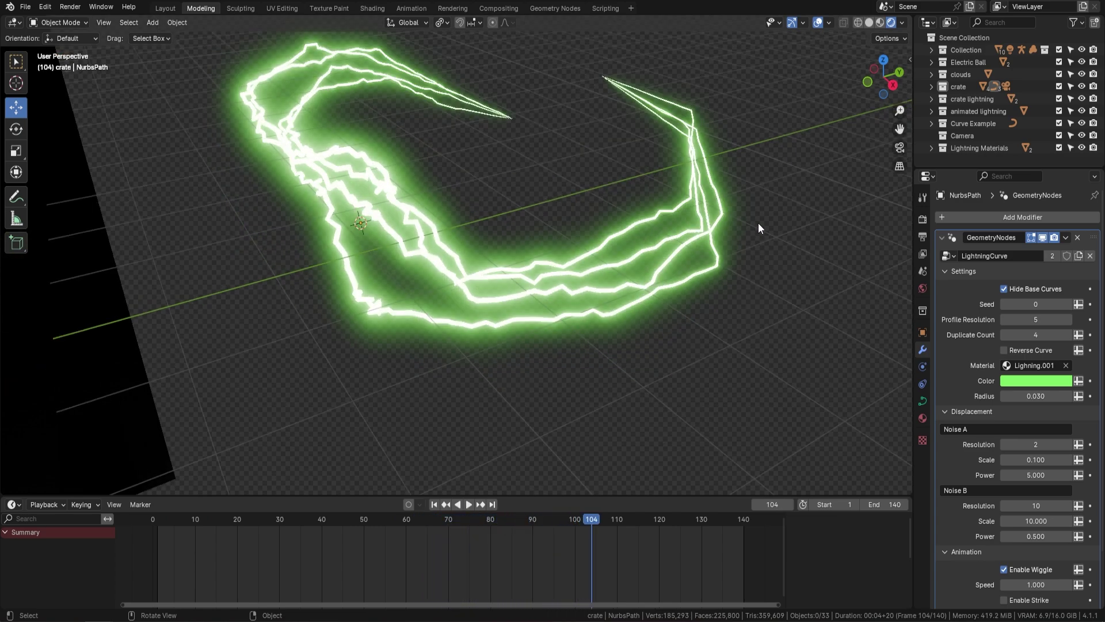
Set the Duplicate Count back to 1
click(1004, 334)
click(1004, 335)
click(1004, 334)
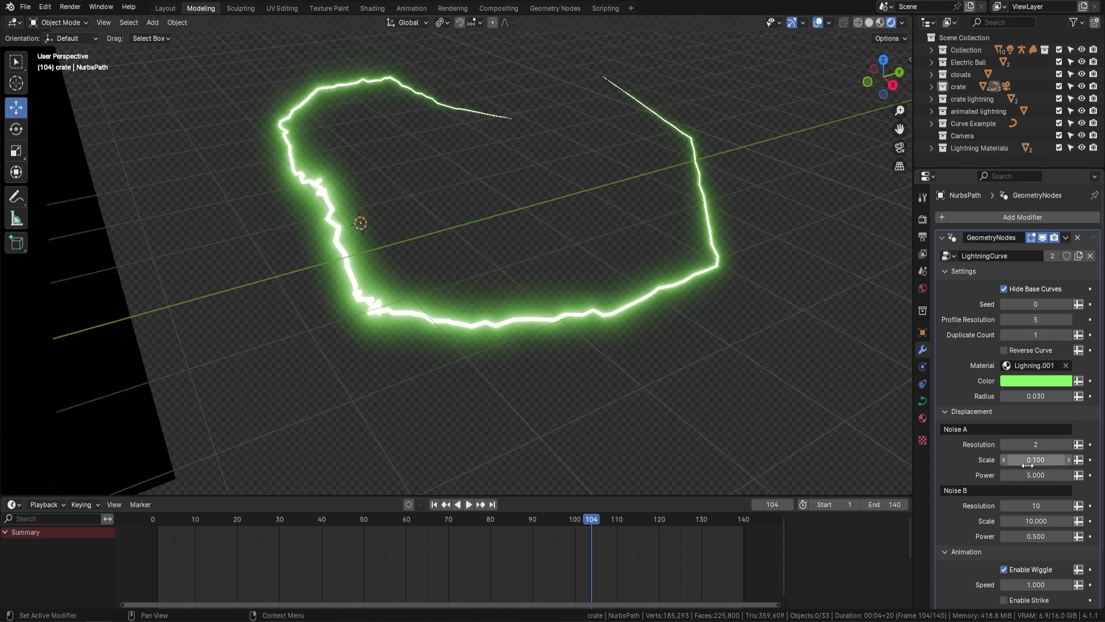
Set Noise A's Scale to 0.110 and Power to 6.370, and preview the animated displacement
mouse_move(1031, 459)
mouse_down()
mouse_move(1039, 474)
mouse_move(1056, 475)
mouse_move(1045, 475)
mouse_up()
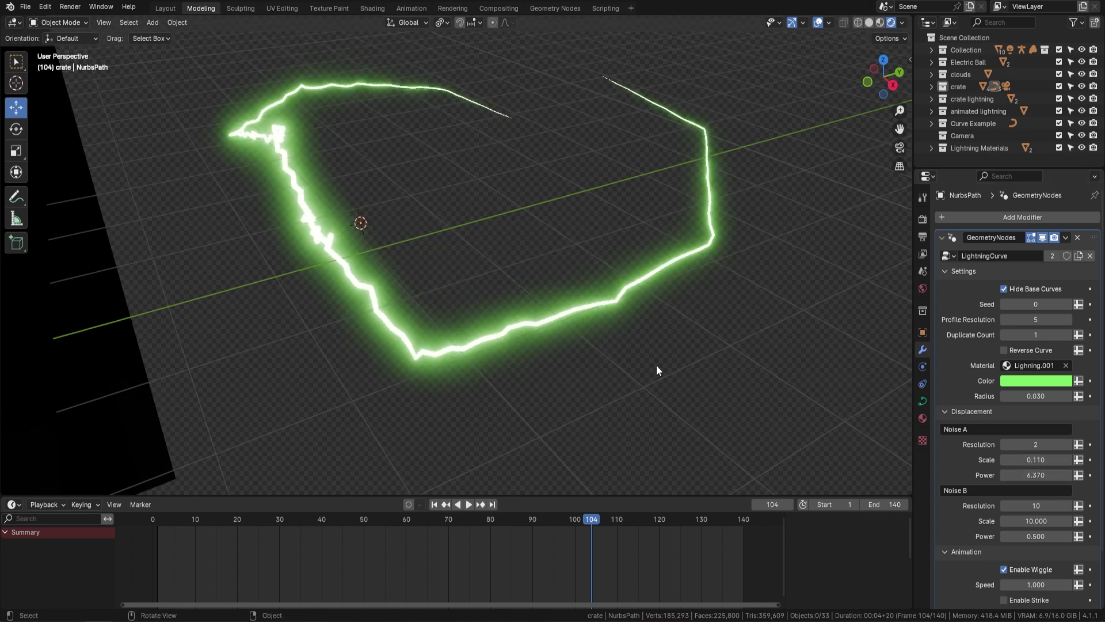
key(space)
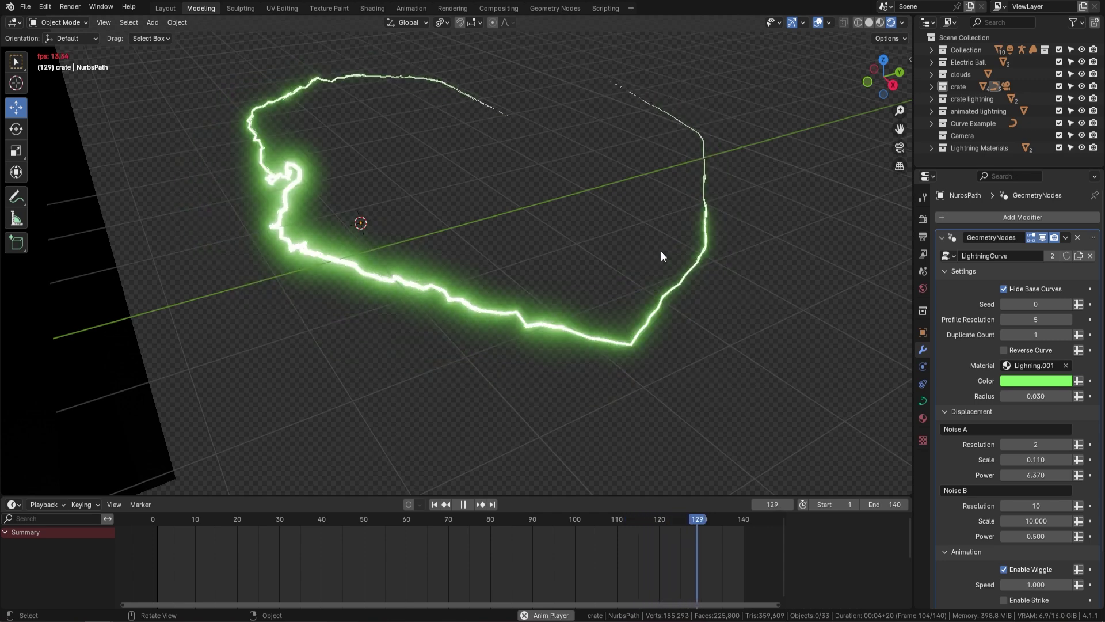
key(space)
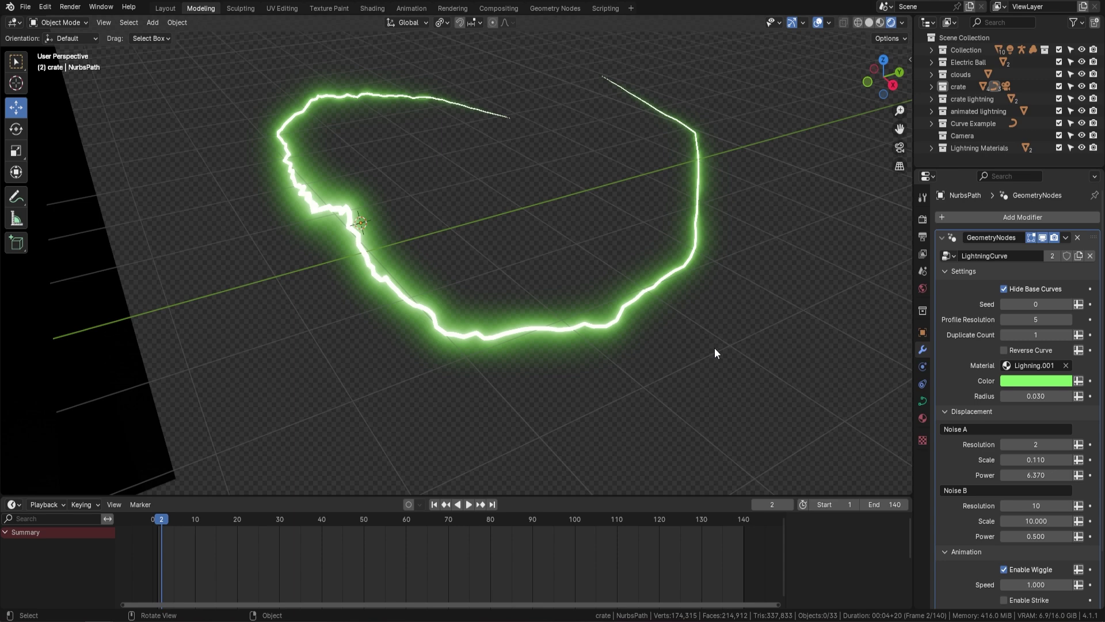
Restart the animation and turn off Enable Wiggle for the lightning
key(space)
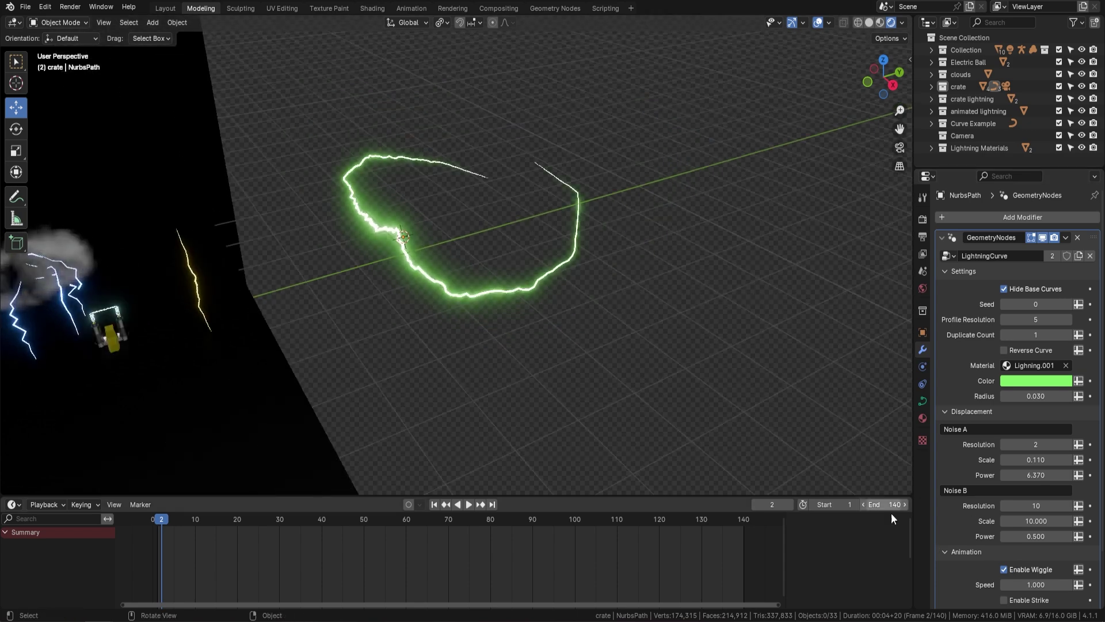
click(1004, 568)
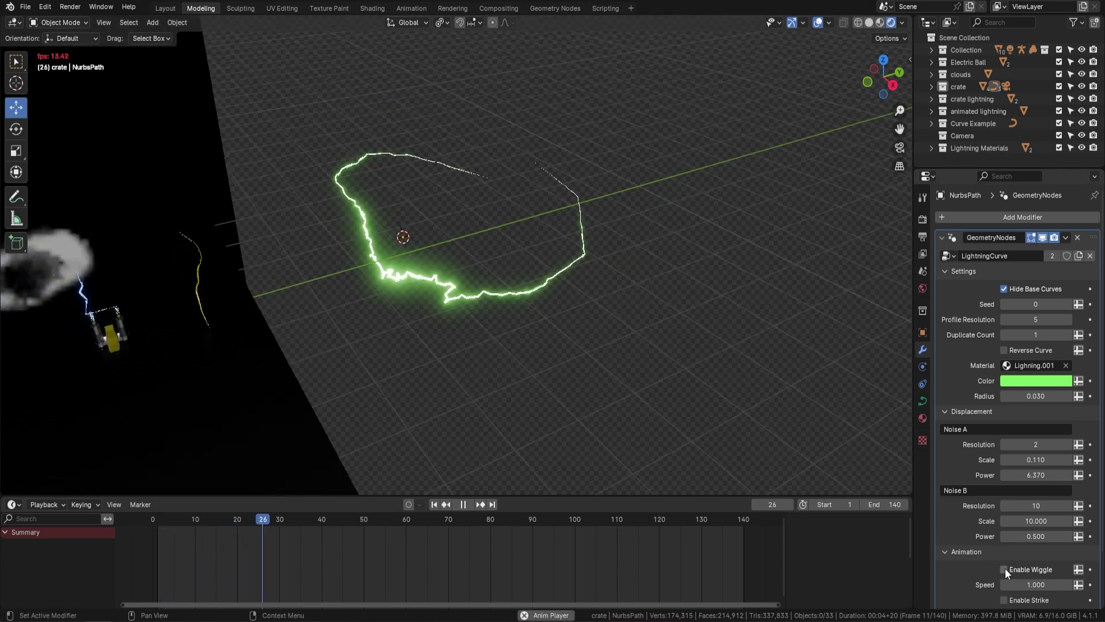
Enable Wiggle again, set its Speed to 10, and play the animation to preview the motion
click(1004, 568)
key(space)
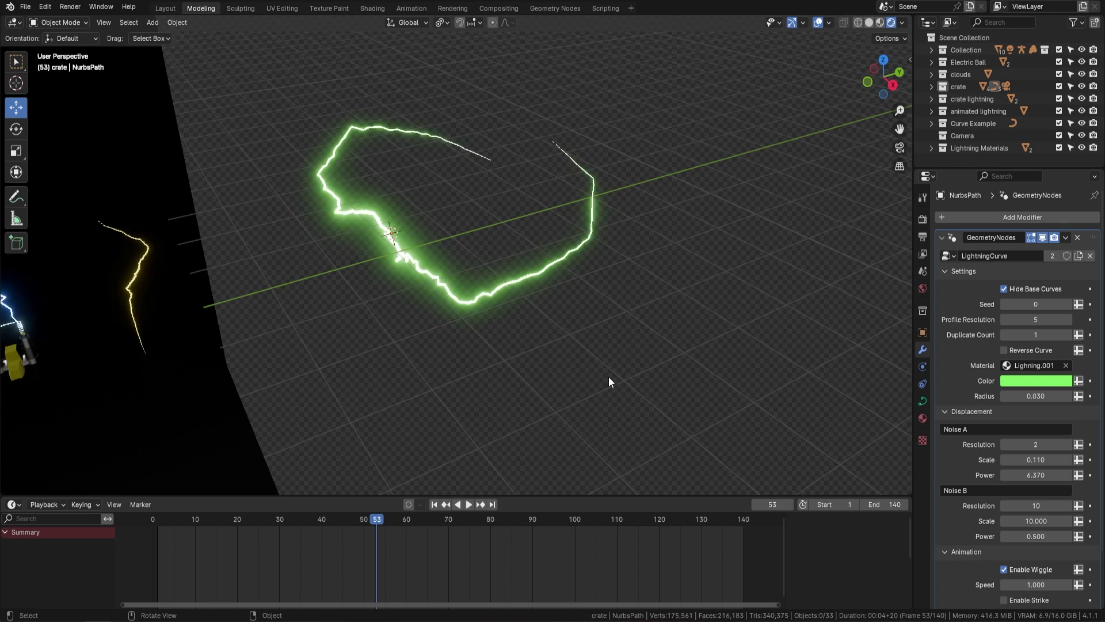
scroll(1030, 521, down, 3)
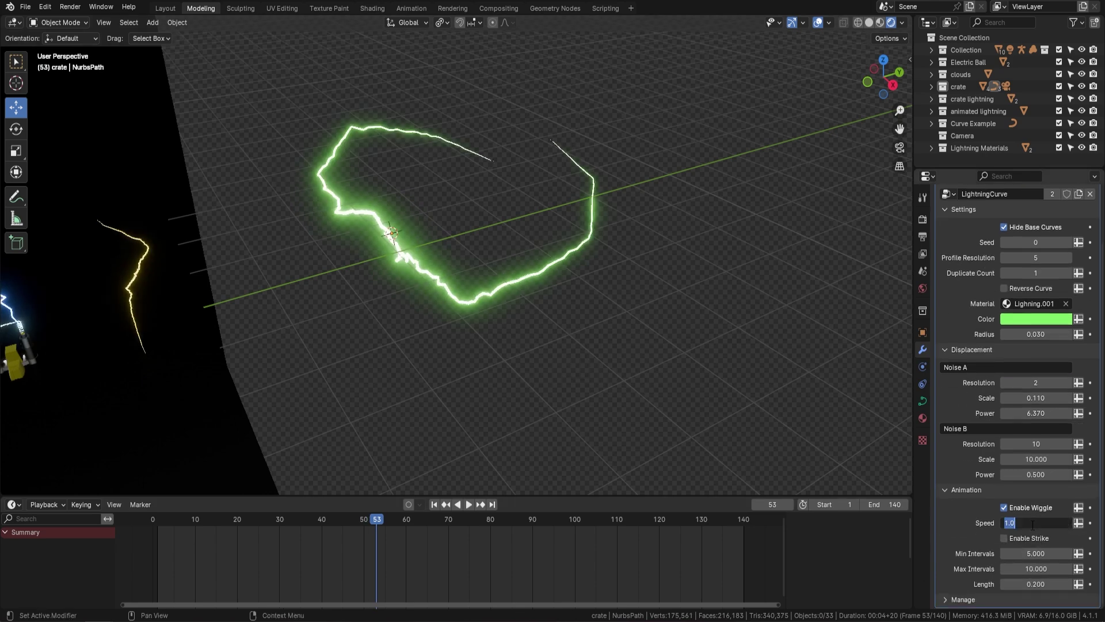
key(Return)
key(space)
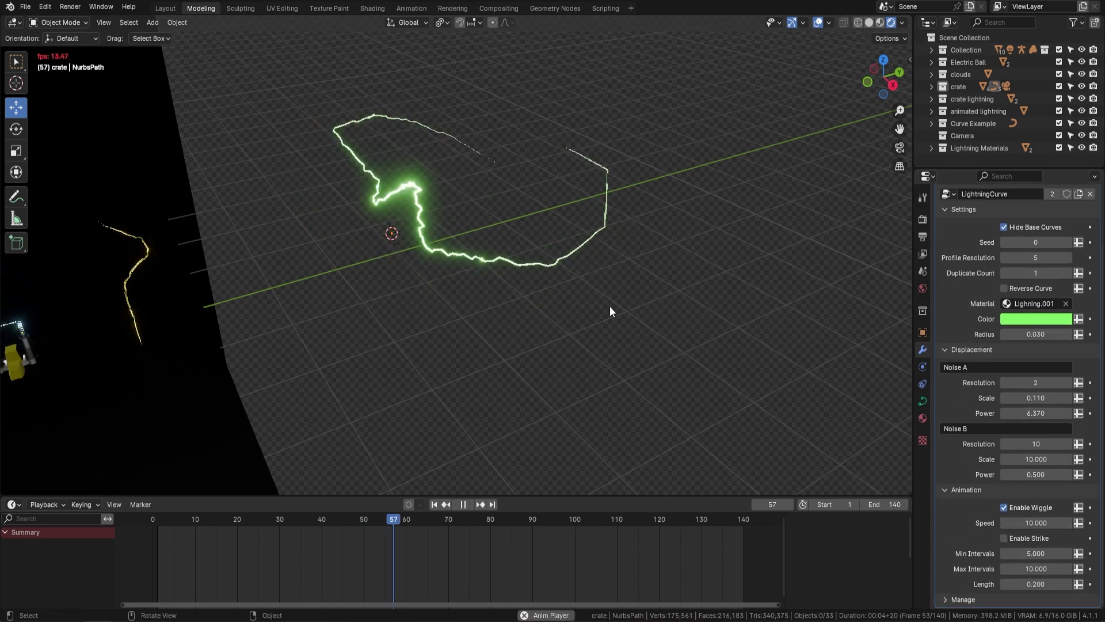
scroll(561, 249, up, 2)
key(space)
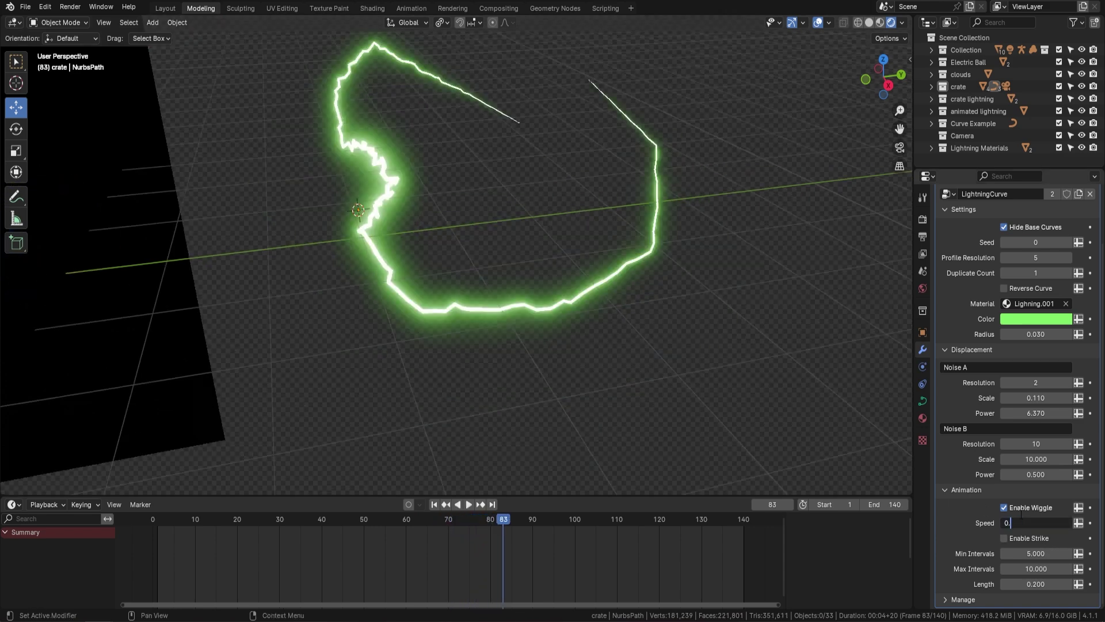
Set the wiggle Speed to 0.2 and preview the animated lightning
text(.2)
key(Return)
key(space)
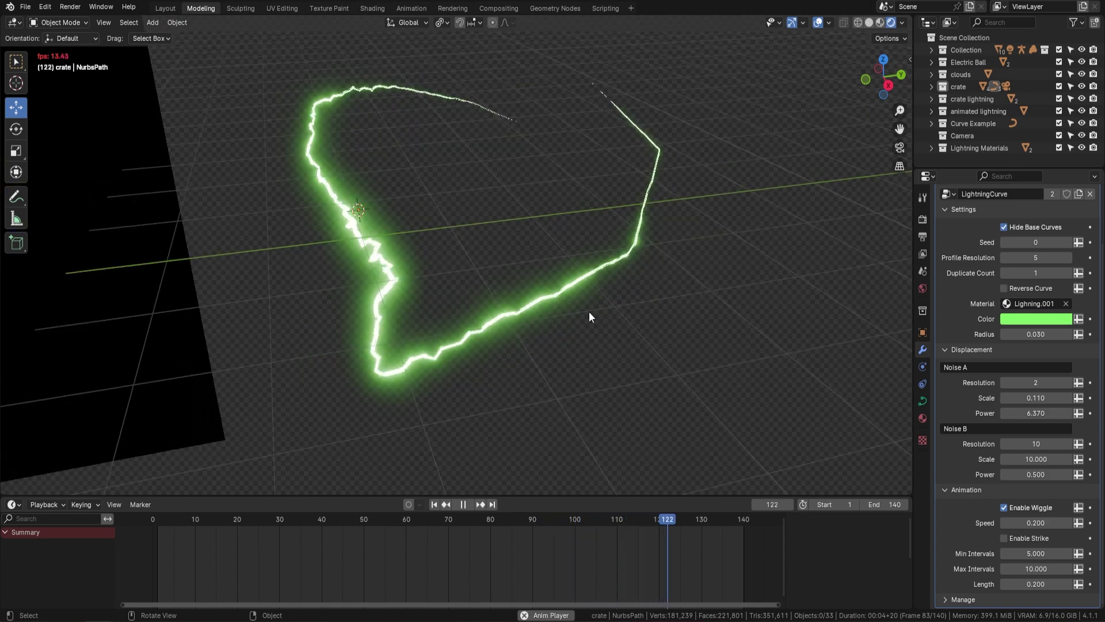
key(space)
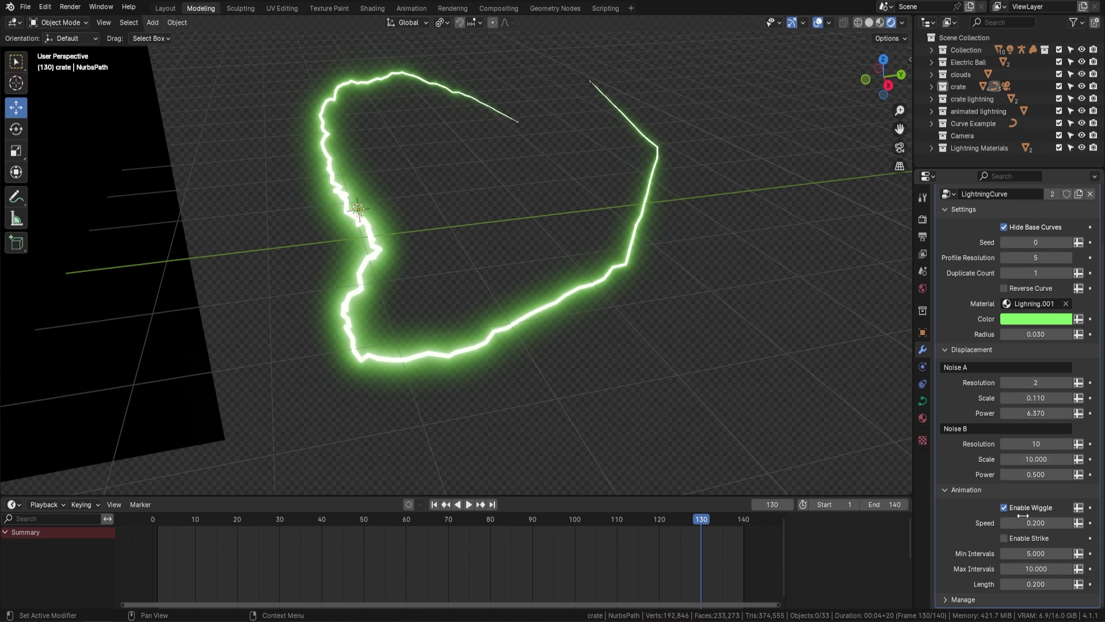
Delete all control points of the lightning loop in Edit Mode
scroll(518, 283, down, 6)
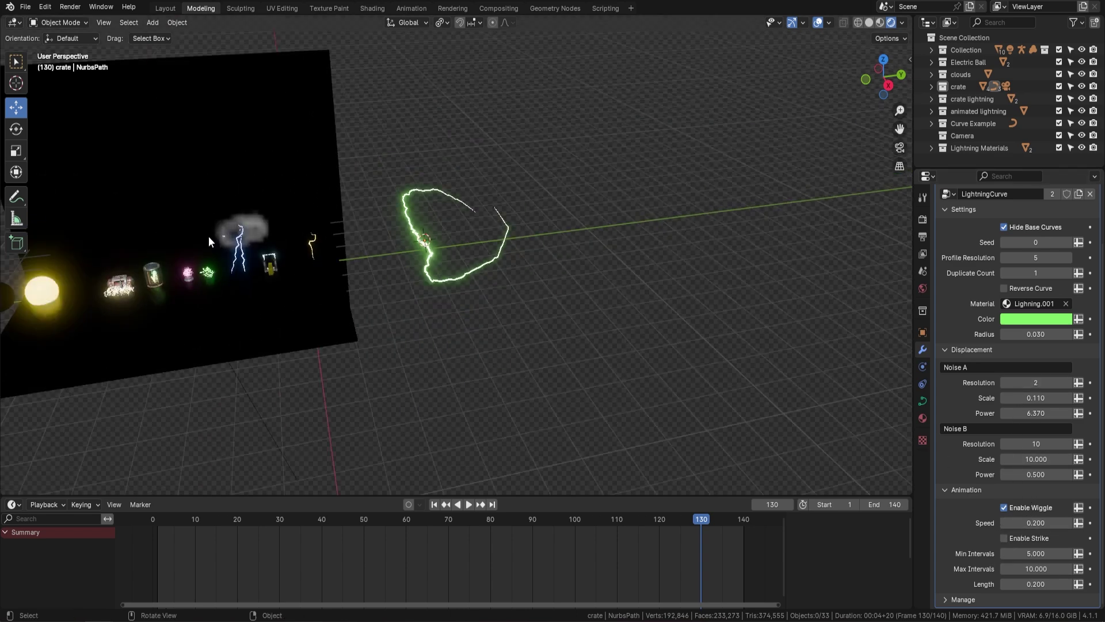
scroll(403, 199, up, 5)
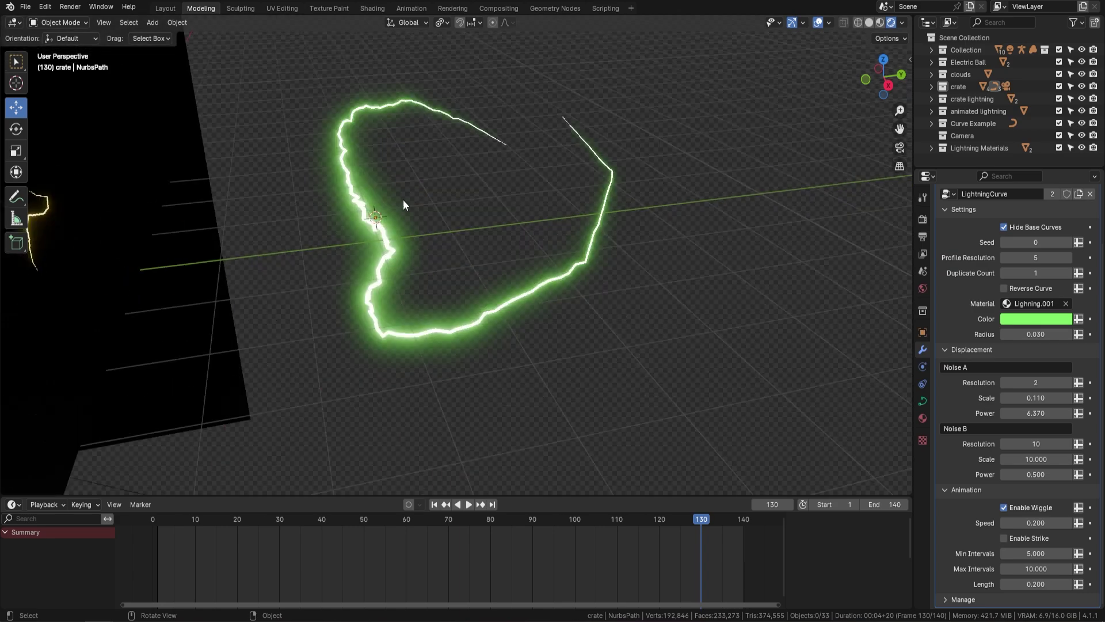
middle_drag(524, 228, 613, 205)
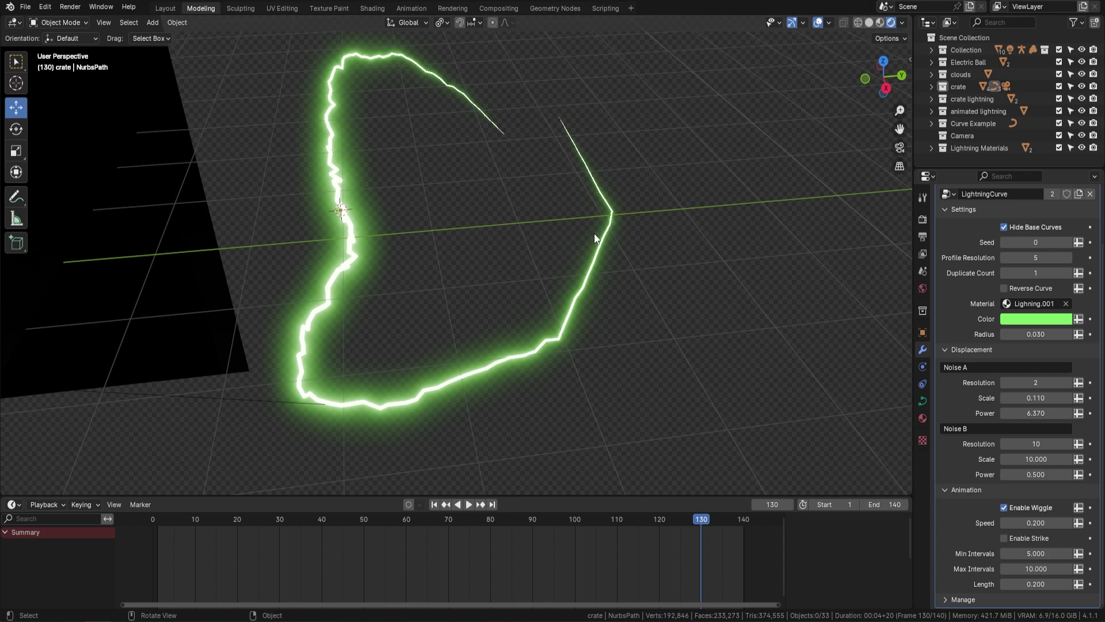
middle_drag(627, 245, 597, 235)
key(Tab)
key(a)
key(x)
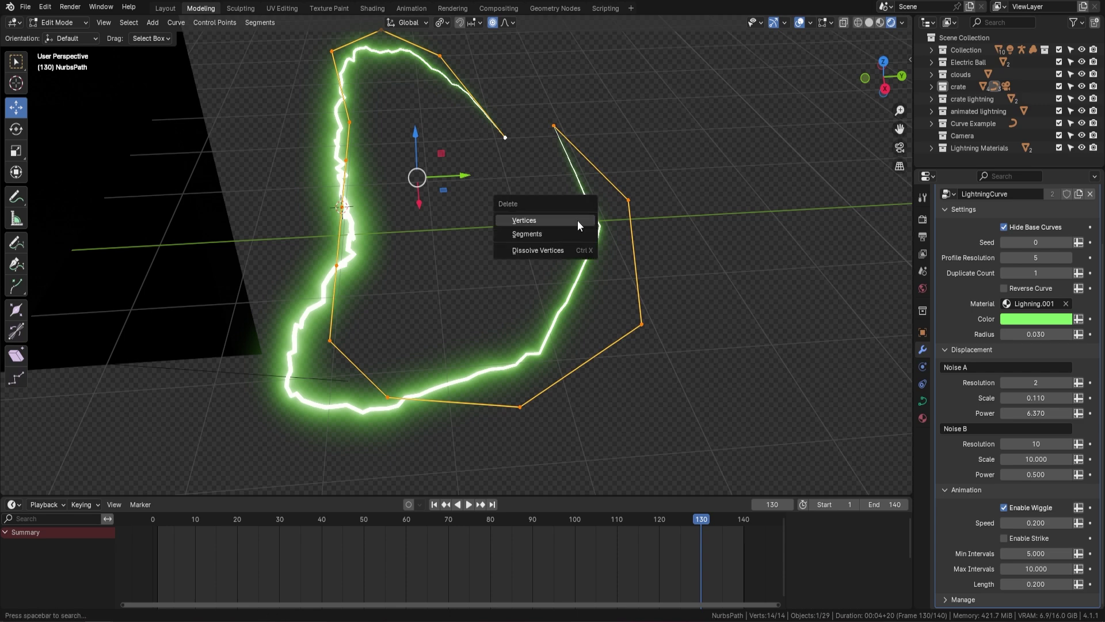
click(547, 219)
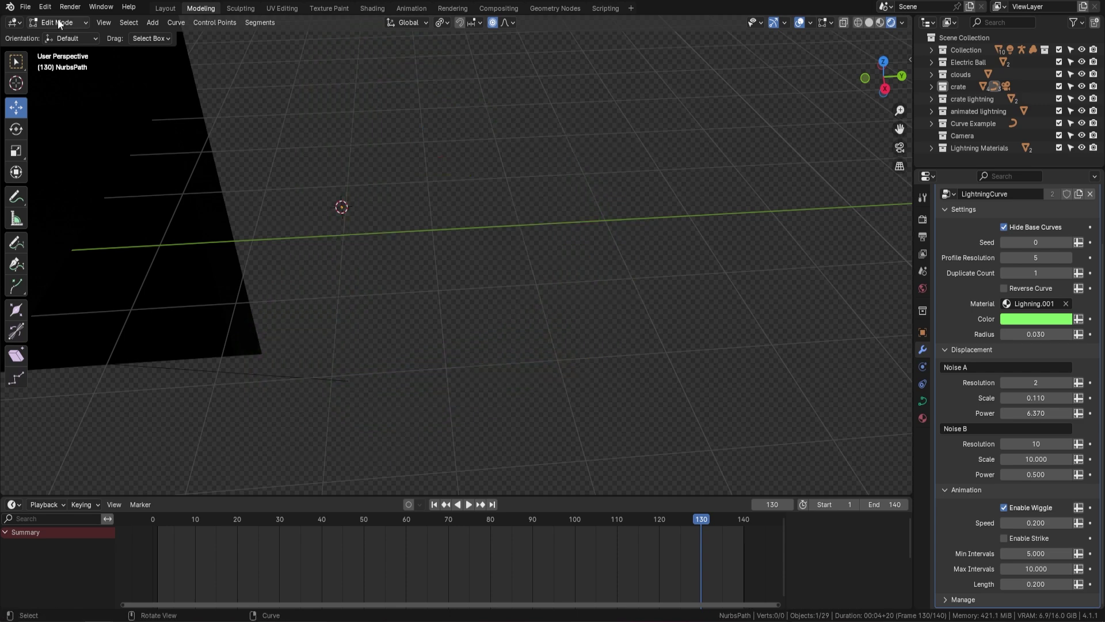
From the top view, draw the characters "3D" freehand with the curve Draw tool
key(KP_7)
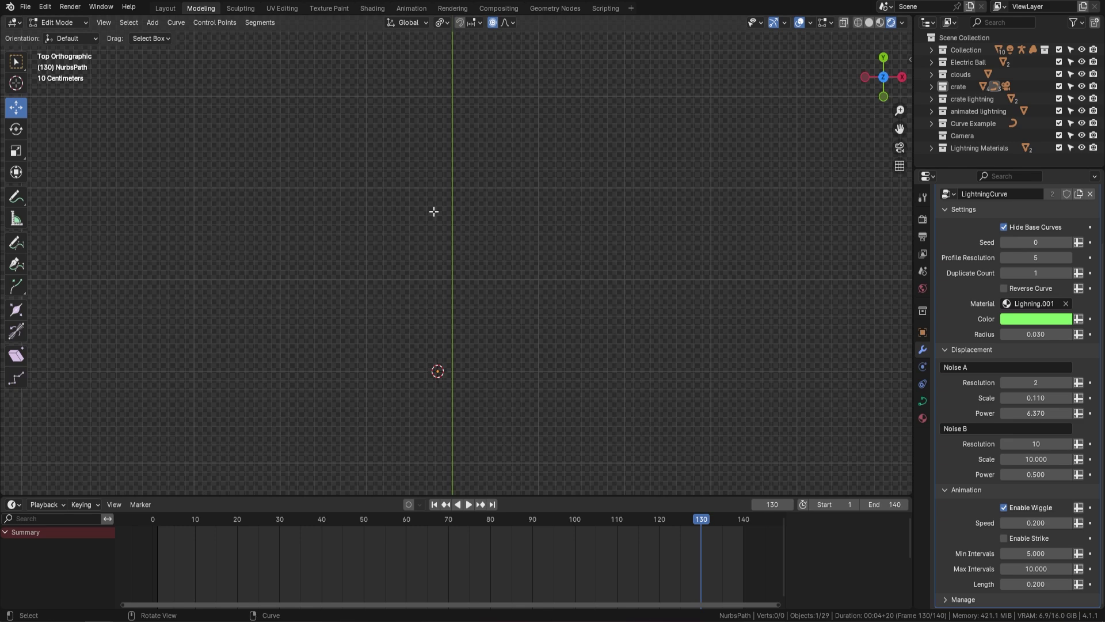
click(16, 244)
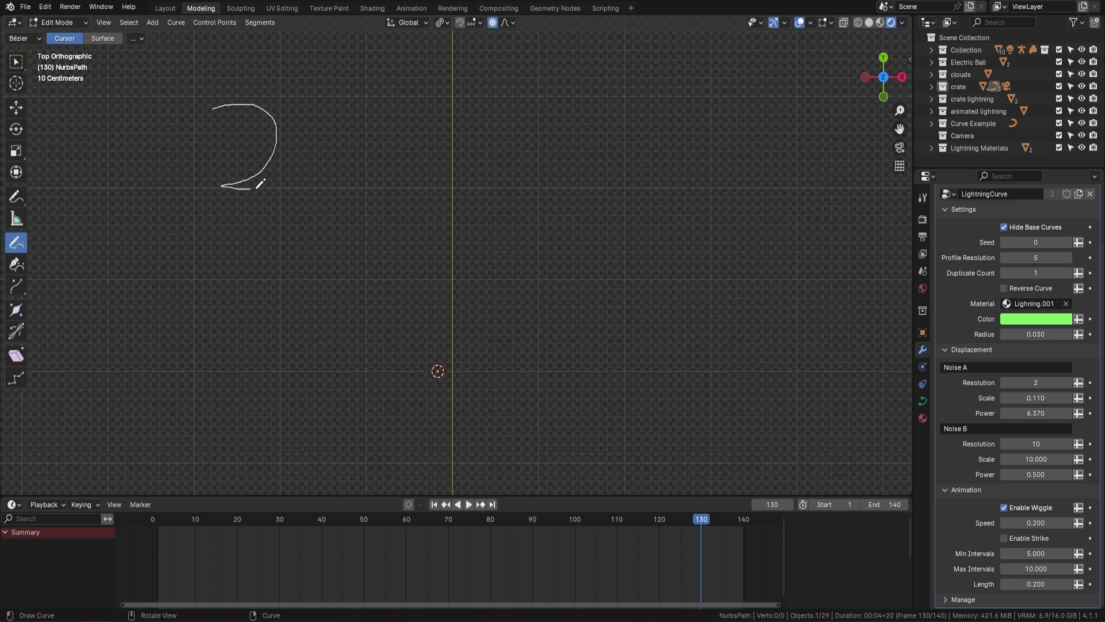
drag(216, 303, 218, 304)
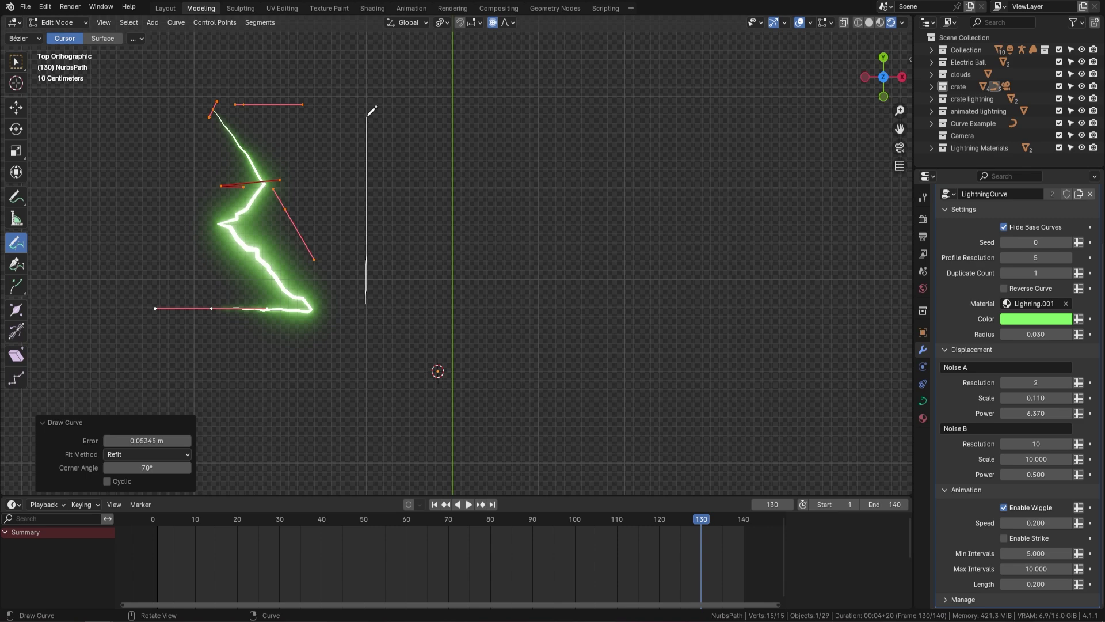
drag(391, 297, 389, 300)
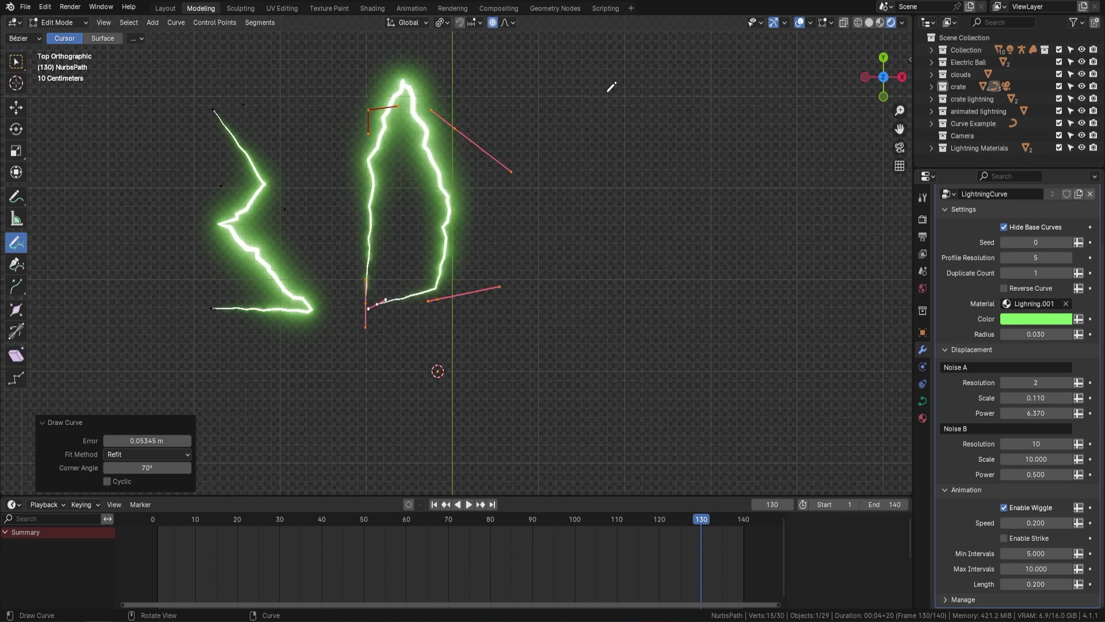
Draw the letters "TUDOR" freehand beside the "3D" curves and return to Object Mode
drag(616, 266, 616, 267)
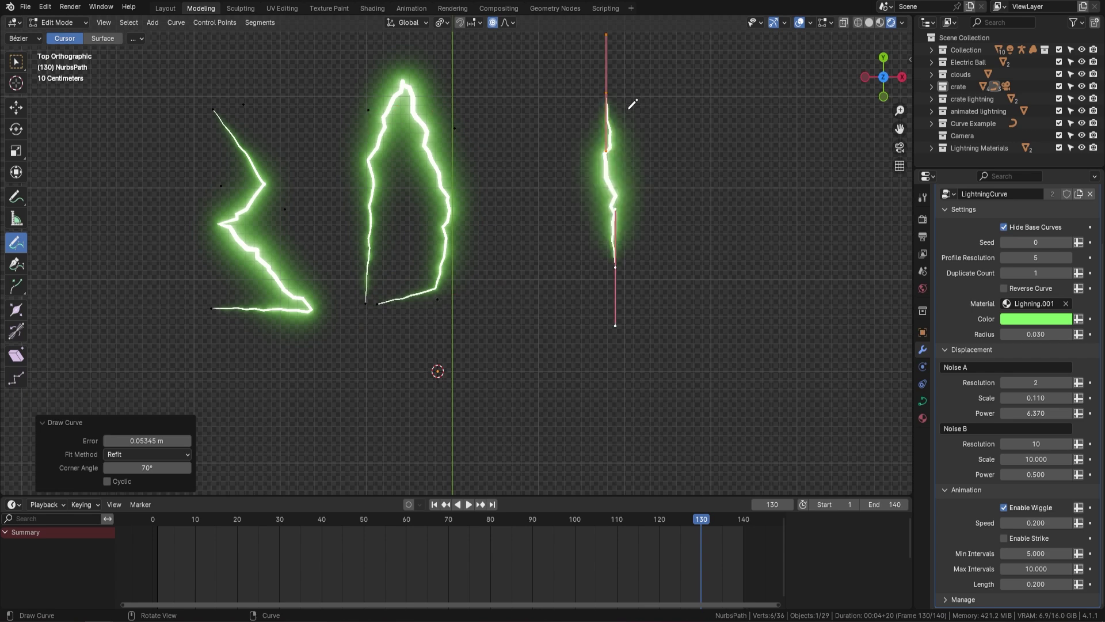
drag(695, 90, 712, 92)
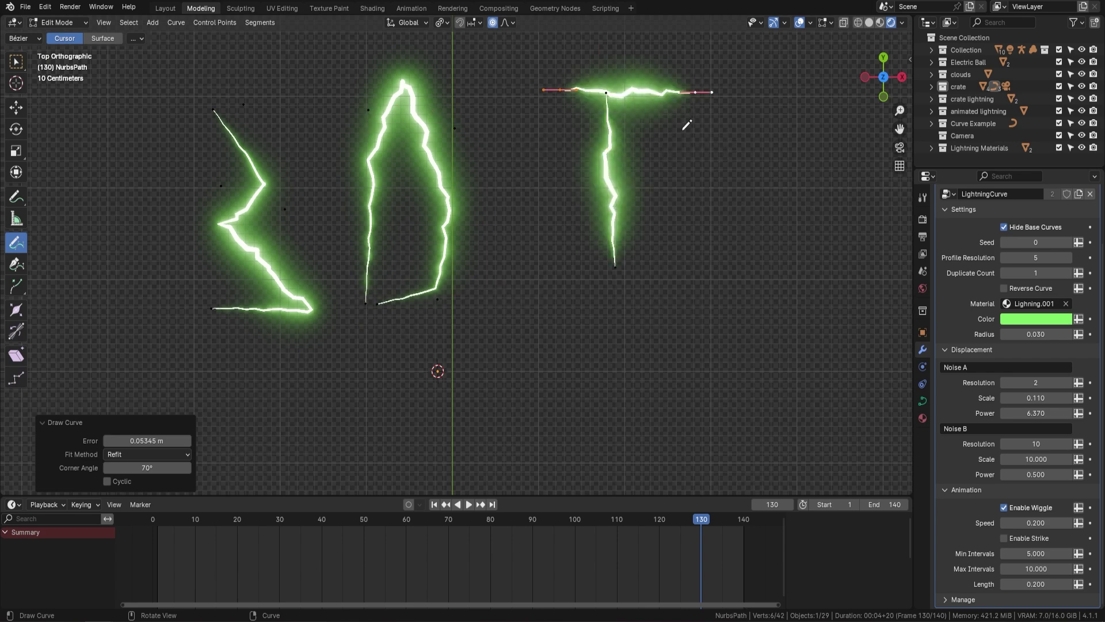
mouse_move(731, 259)
mouse_down()
mouse_move(757, 133)
mouse_move(812, 254)
mouse_up()
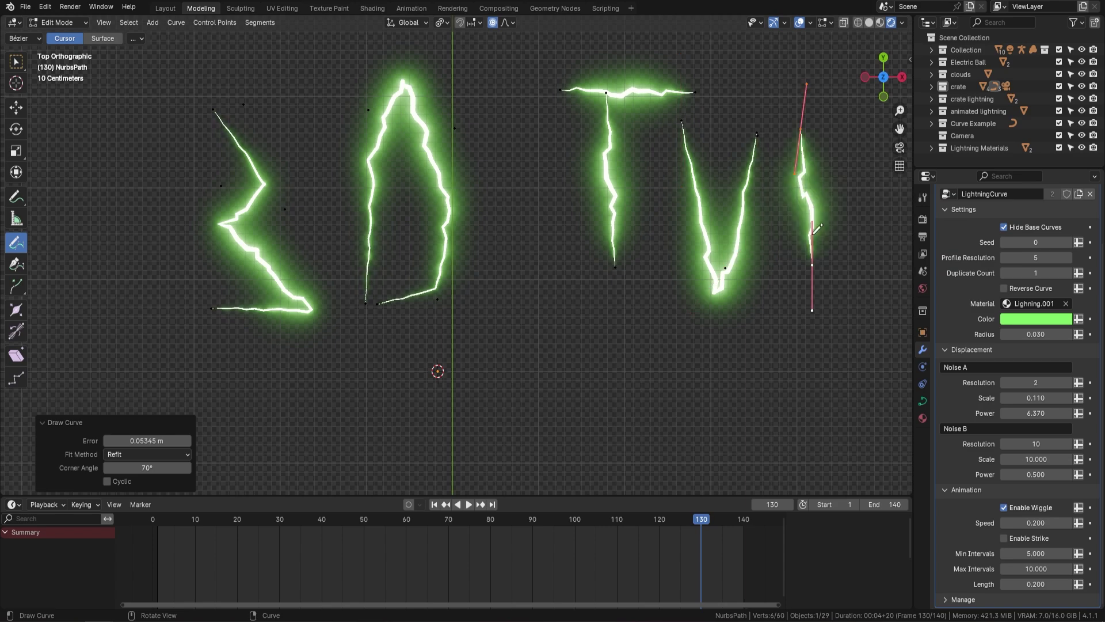
drag(883, 277, 829, 300)
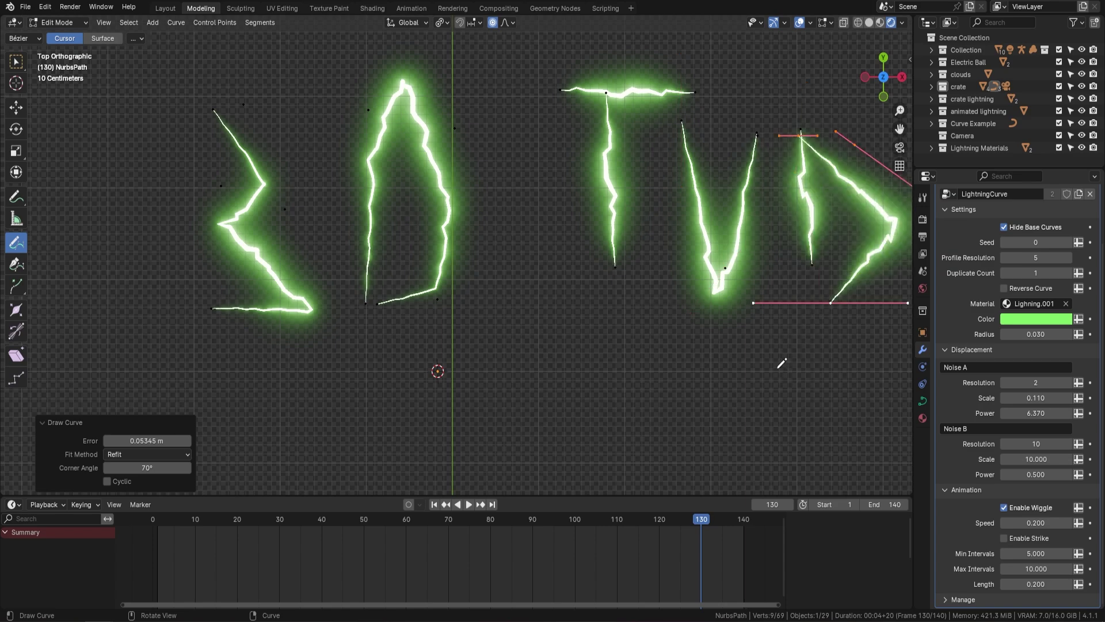
ctrl+scroll(781, 363, right, 5)
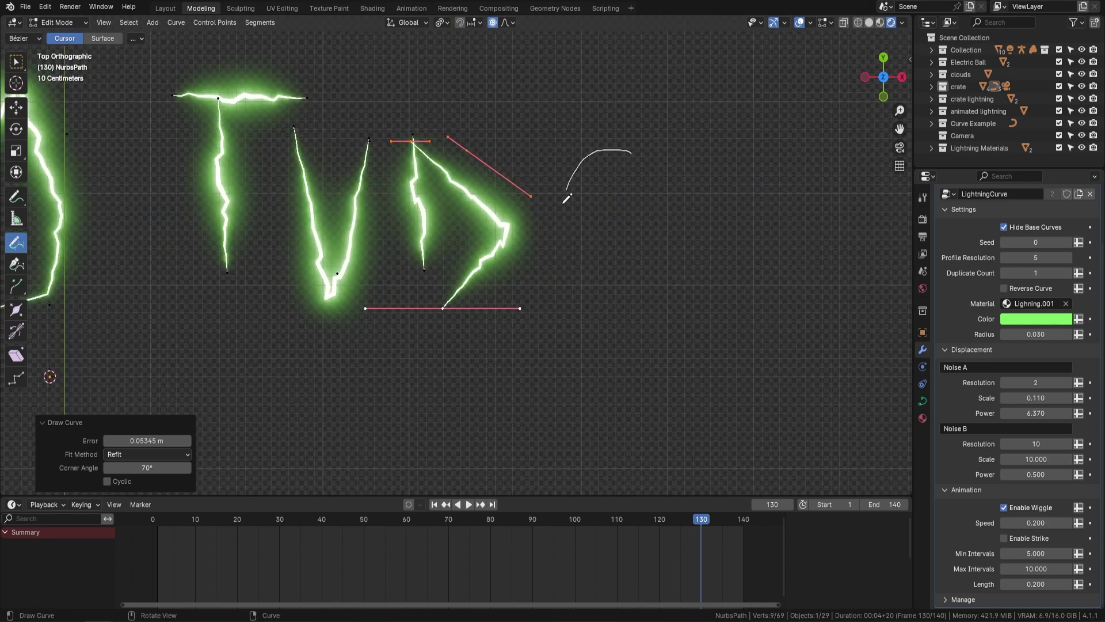
drag(636, 144, 636, 142)
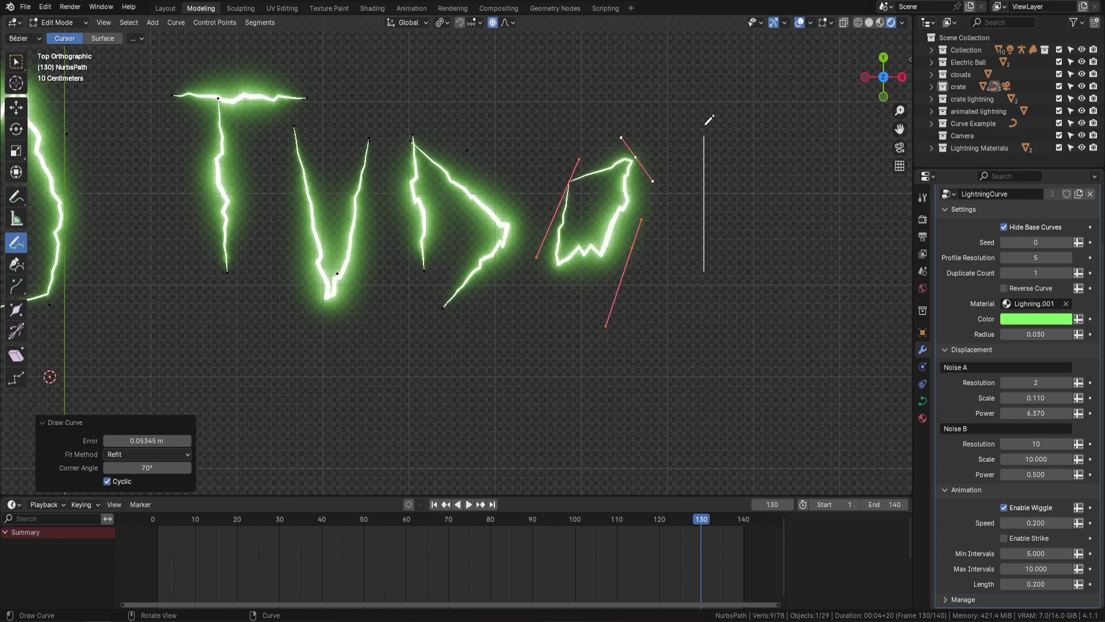
drag(792, 237, 806, 247)
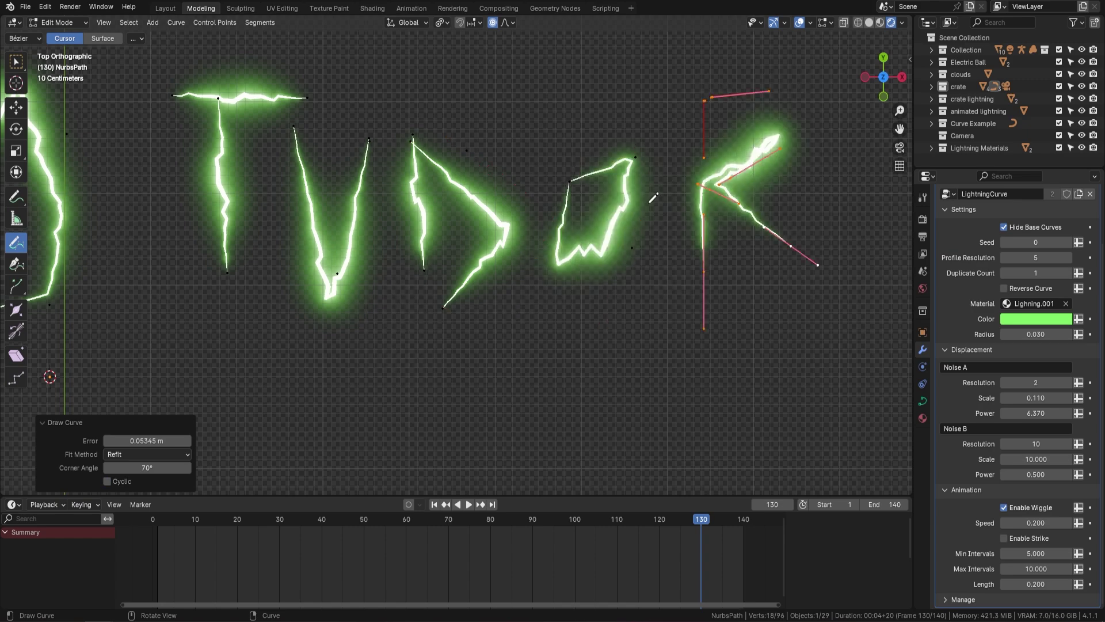
scroll(548, 259, down, 6)
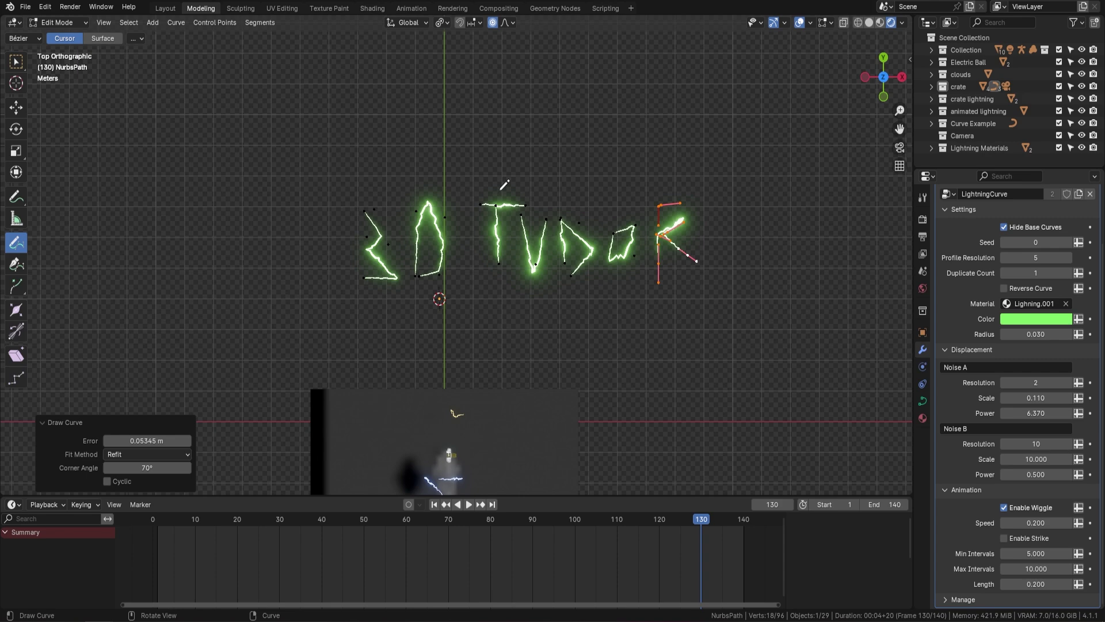
scroll(708, 254, up, 1)
key(Tab)
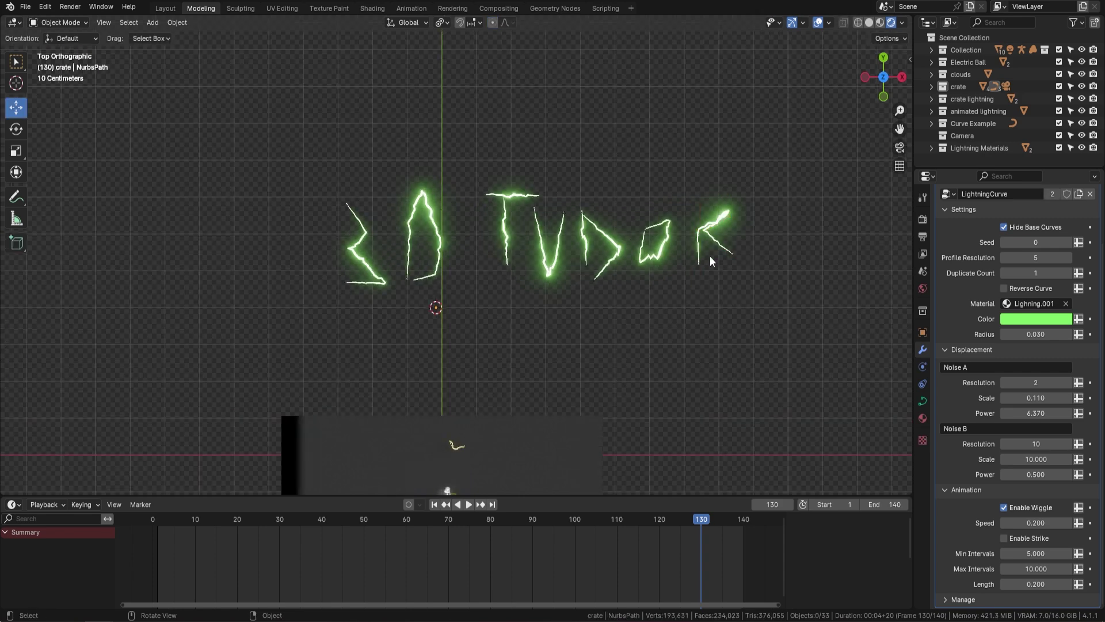
Play the animation to examine the lightning on the handwritten lettering, then stop playback
key(space)
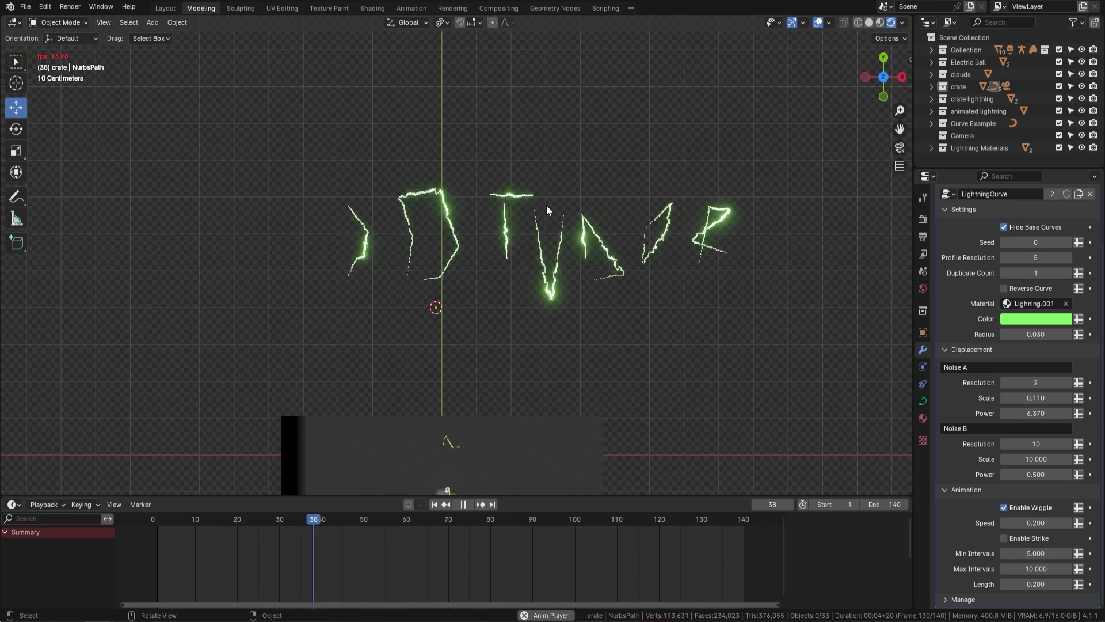
scroll(570, 236, up, 1)
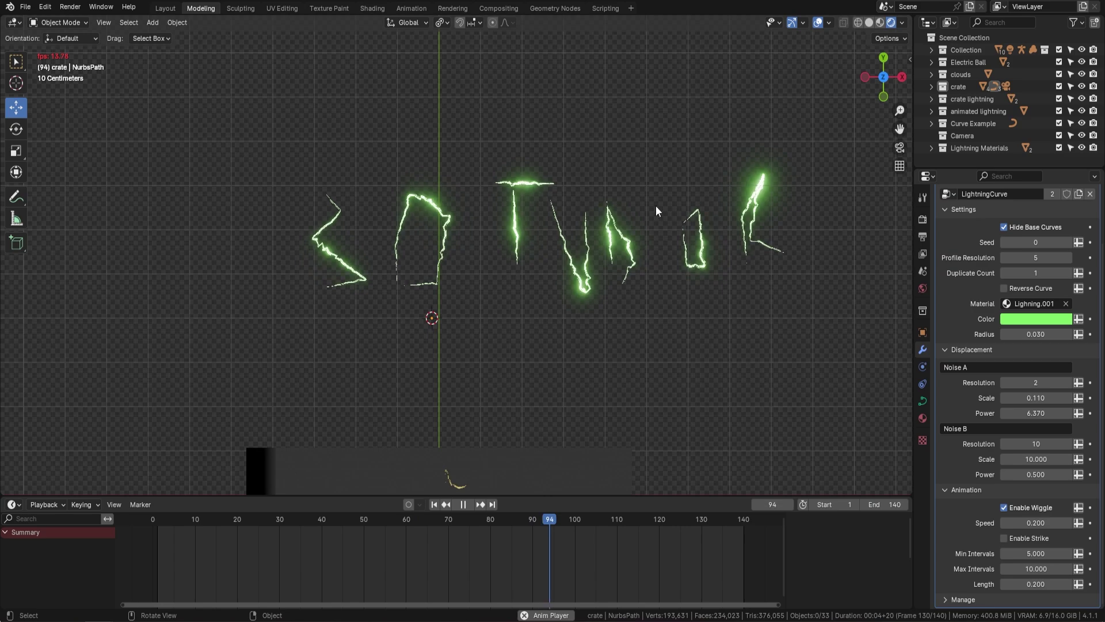
scroll(662, 202, up, 2)
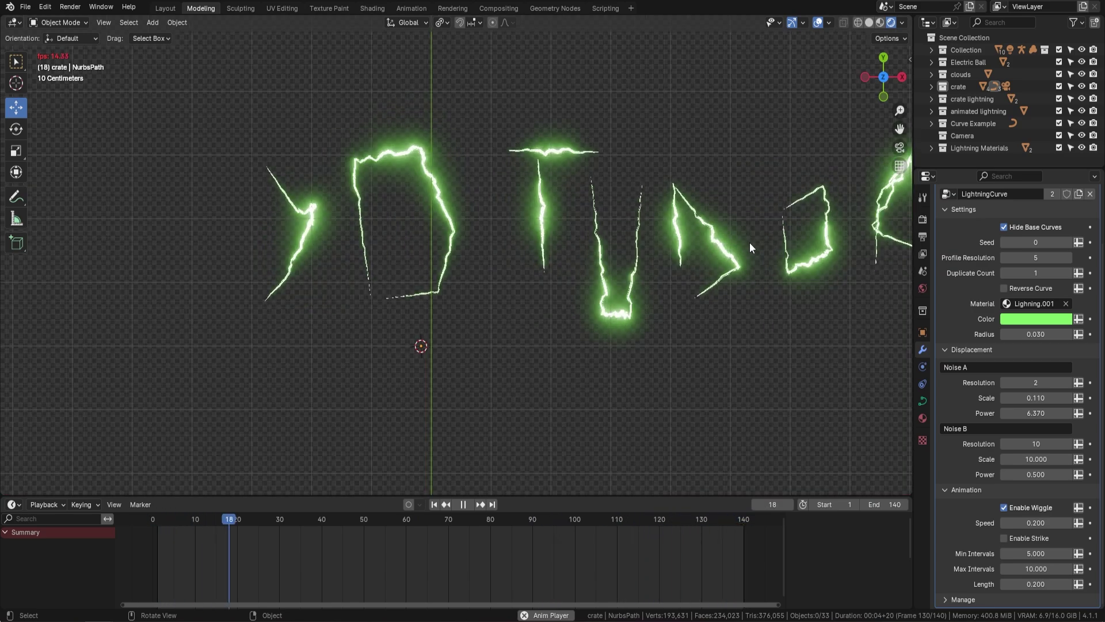
key(space)
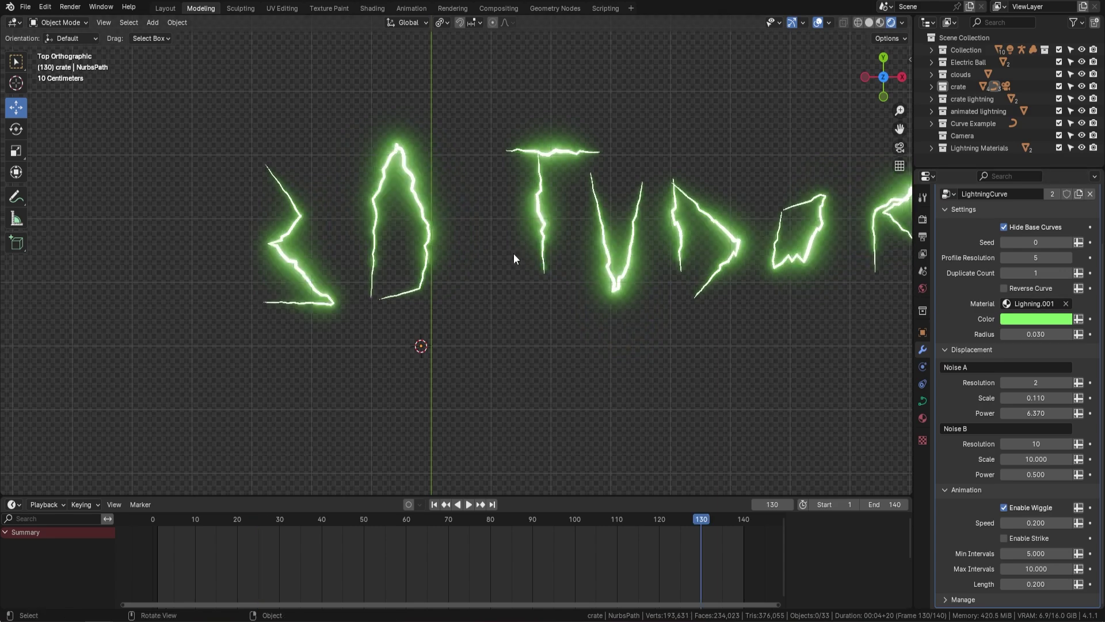
Set the Scale and Power of both Noise A and Noise B to 0
scroll(613, 290, down, 2)
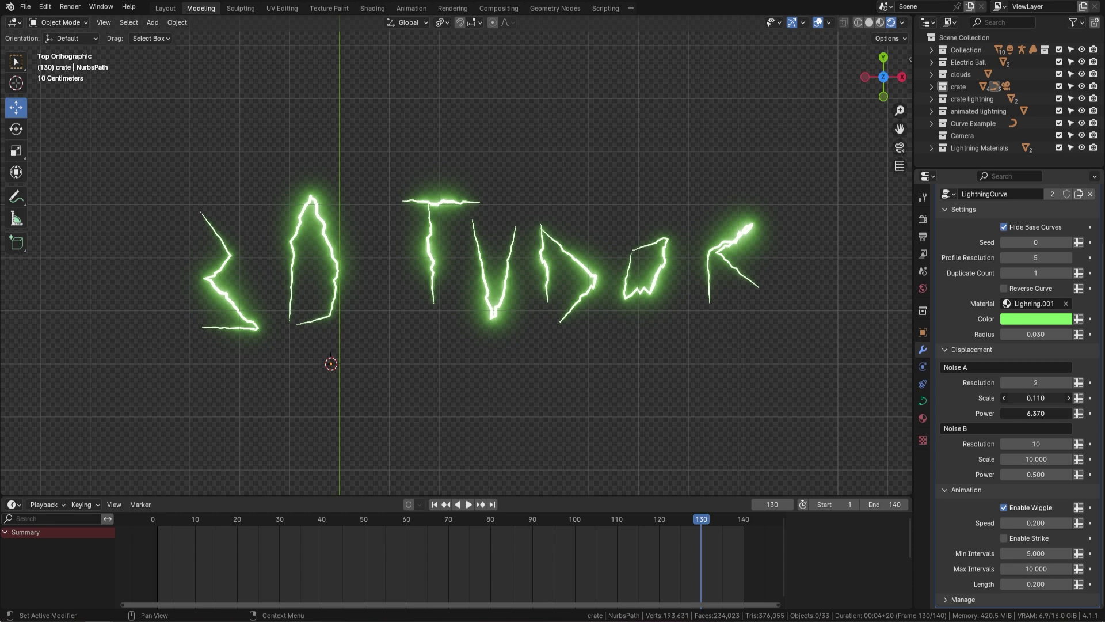
text(0)
key(Return)
drag(1036, 458, 1036, 474)
text(00)
key(Return)
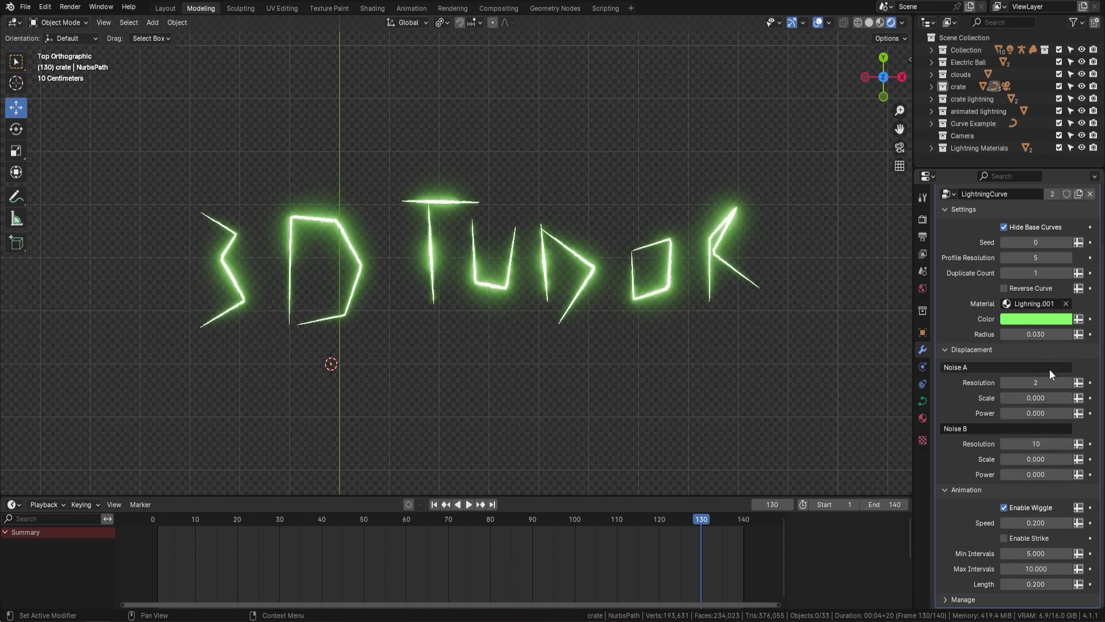
Set Noise A's Resolution to 7, Scale to 0.030 and Power to 0.050
drag(1035, 383, 1034, 383)
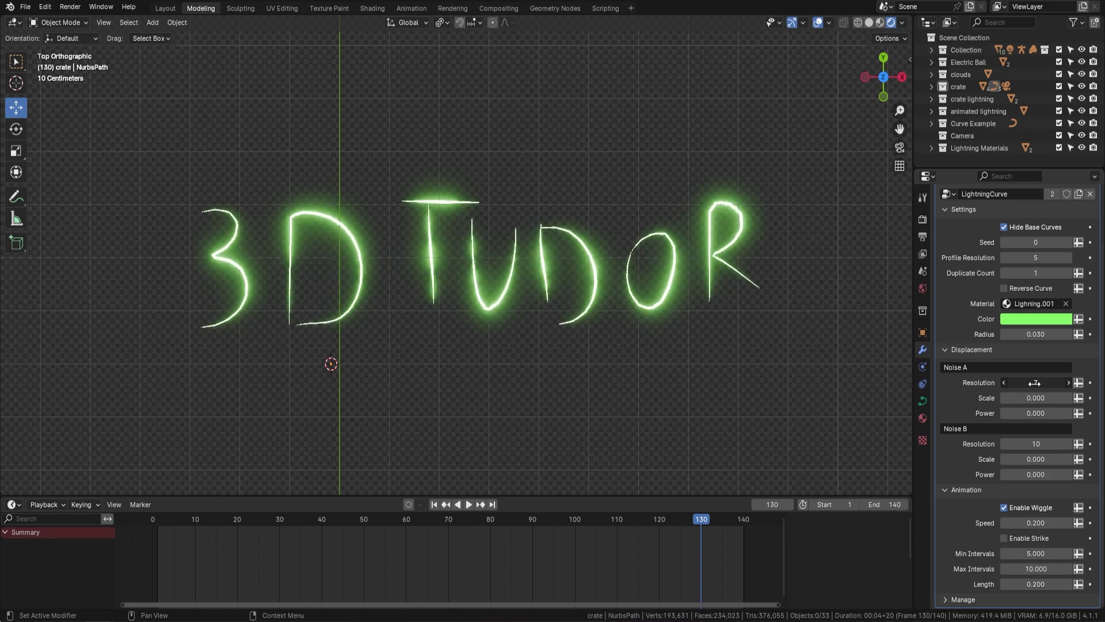
scroll(585, 265, up, 2)
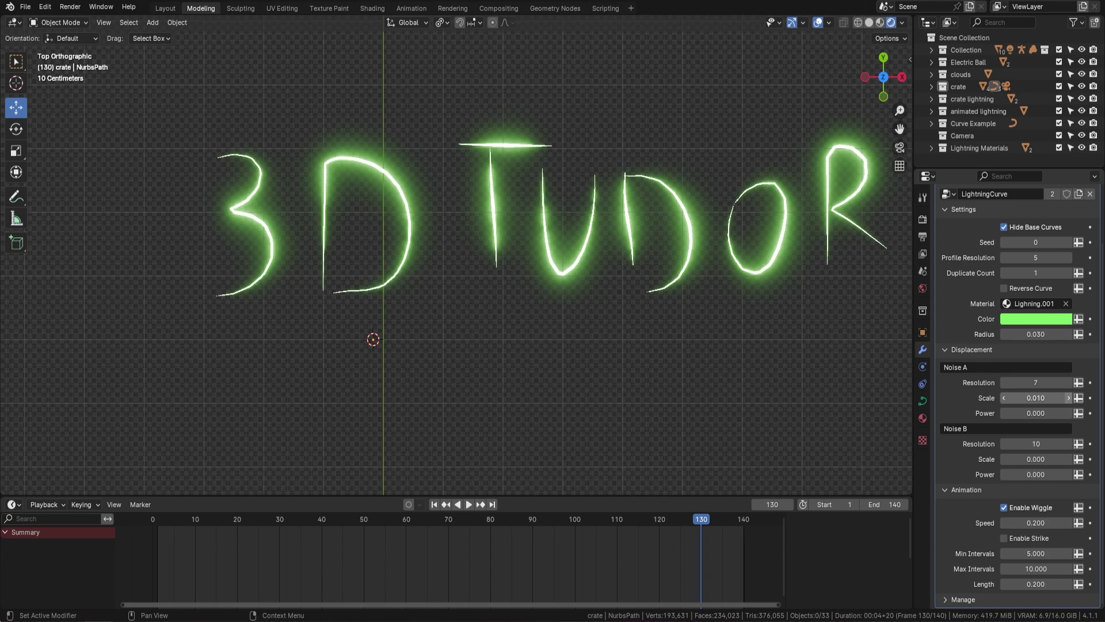
drag(1036, 412, 1039, 413)
With the animation playing, set Noise B's Scale to 0.560 and Power to 0.500, and end playback
key(space)
drag(1017, 458, 1030, 458)
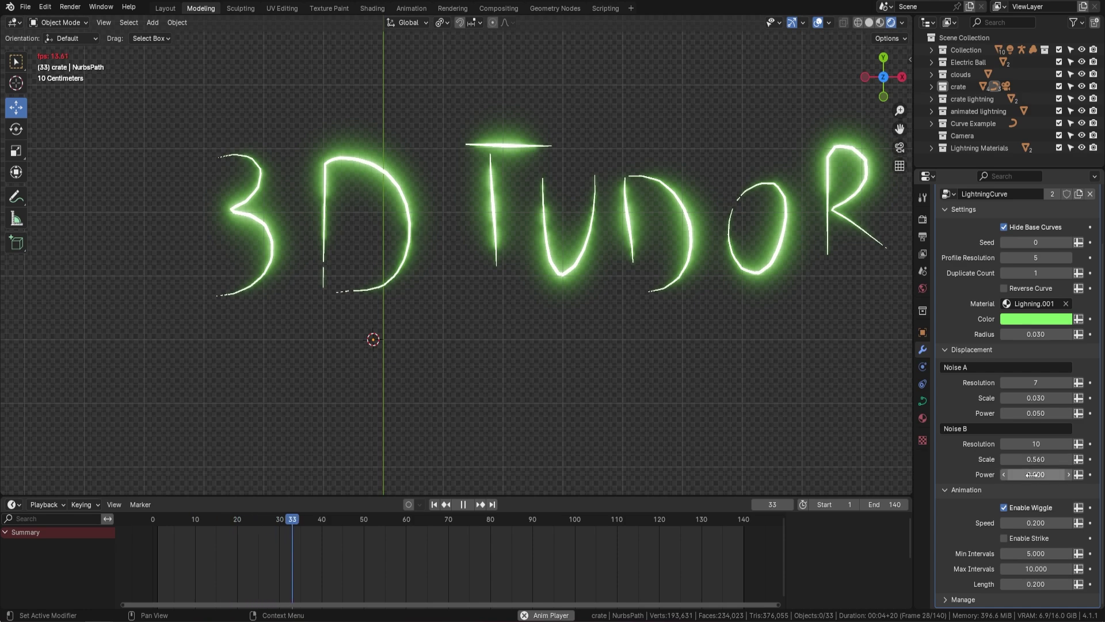
drag(1035, 474, 1059, 474)
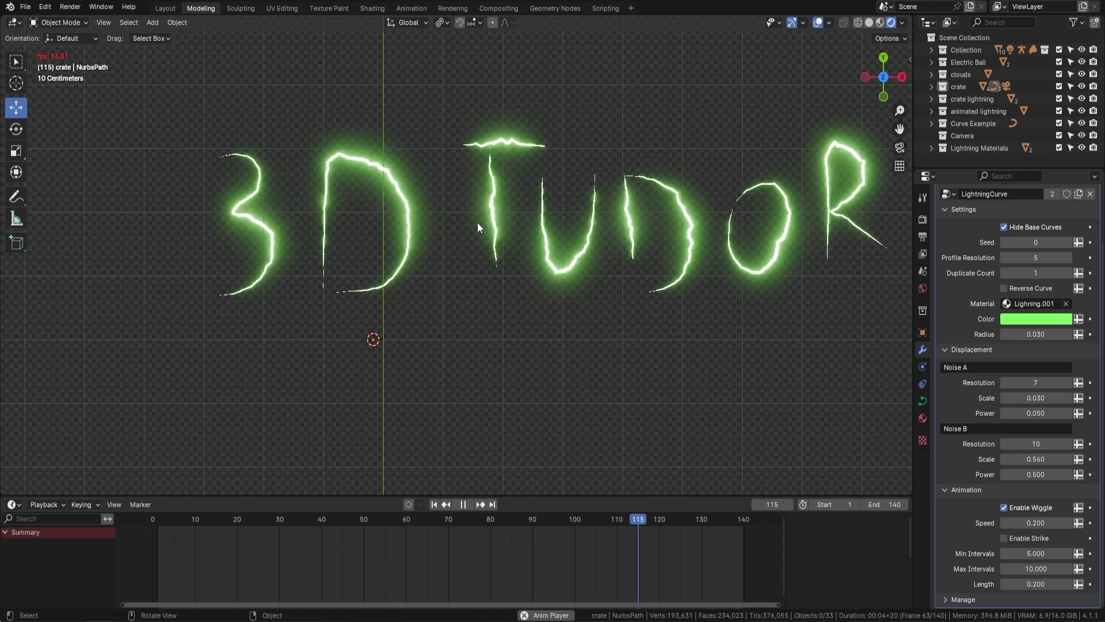
key(Escape)
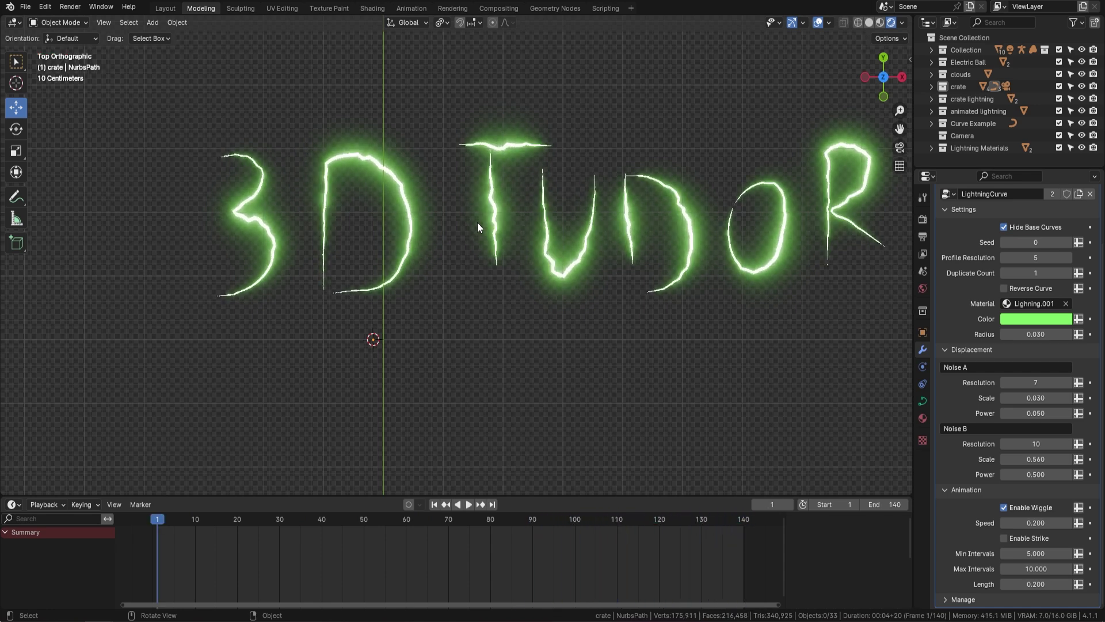
Hide the glass globe around the pink lightning of the plasma ball
middle_drag(478, 225, 682, 289)
scroll(656, 288, up, 7)
shift+middle_drag(582, 285, 528, 276)
scroll(512, 216, up, 2)
scroll(533, 247, up, 2)
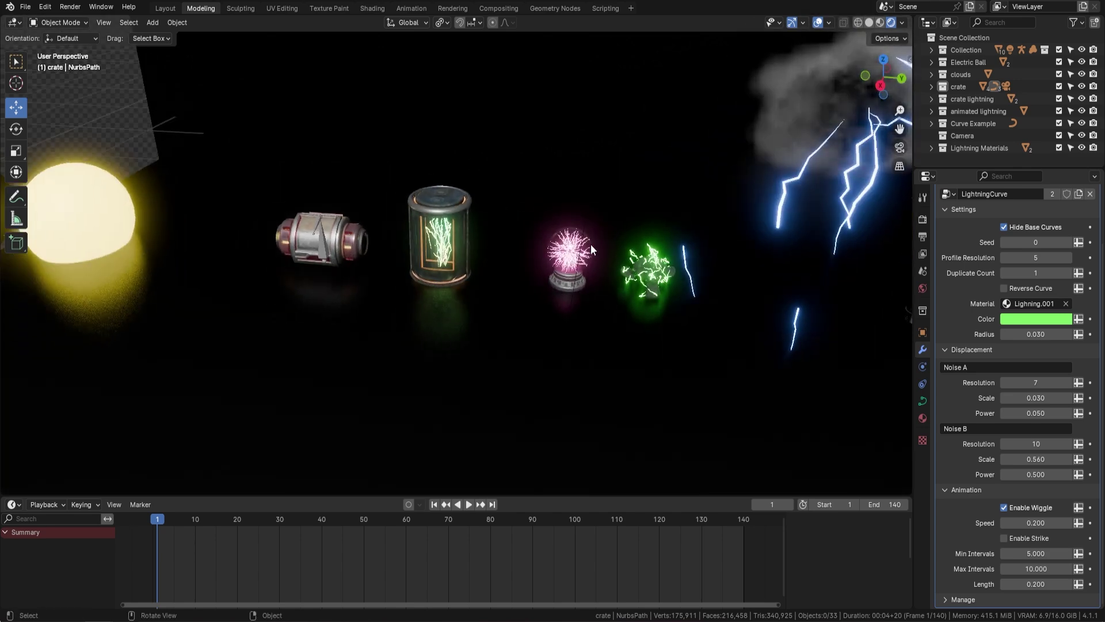
scroll(576, 253, up, 5)
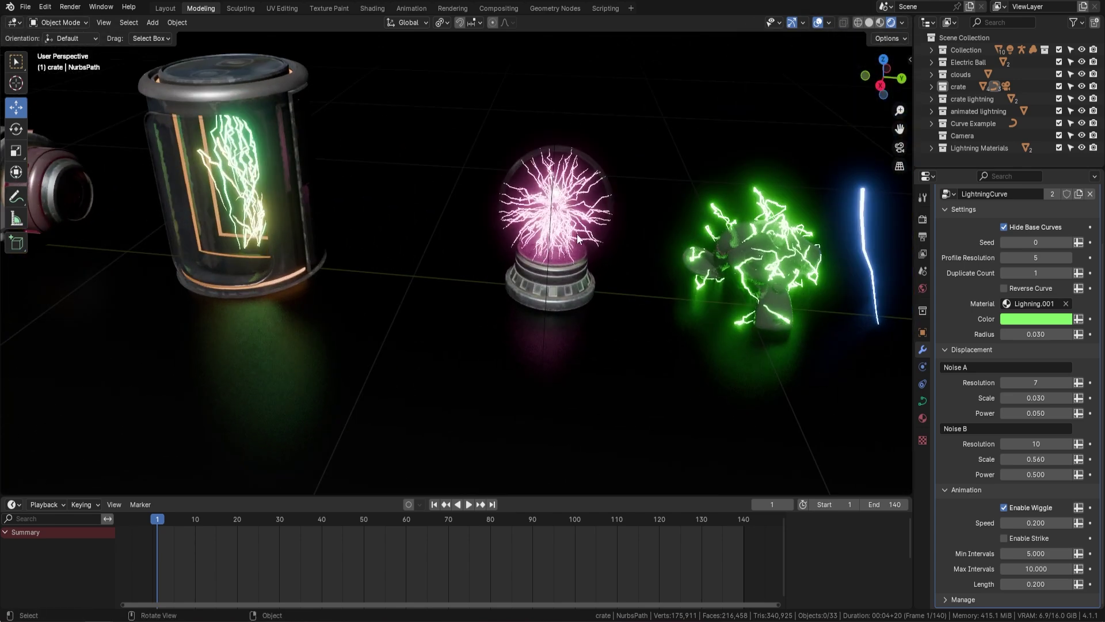
click(593, 165)
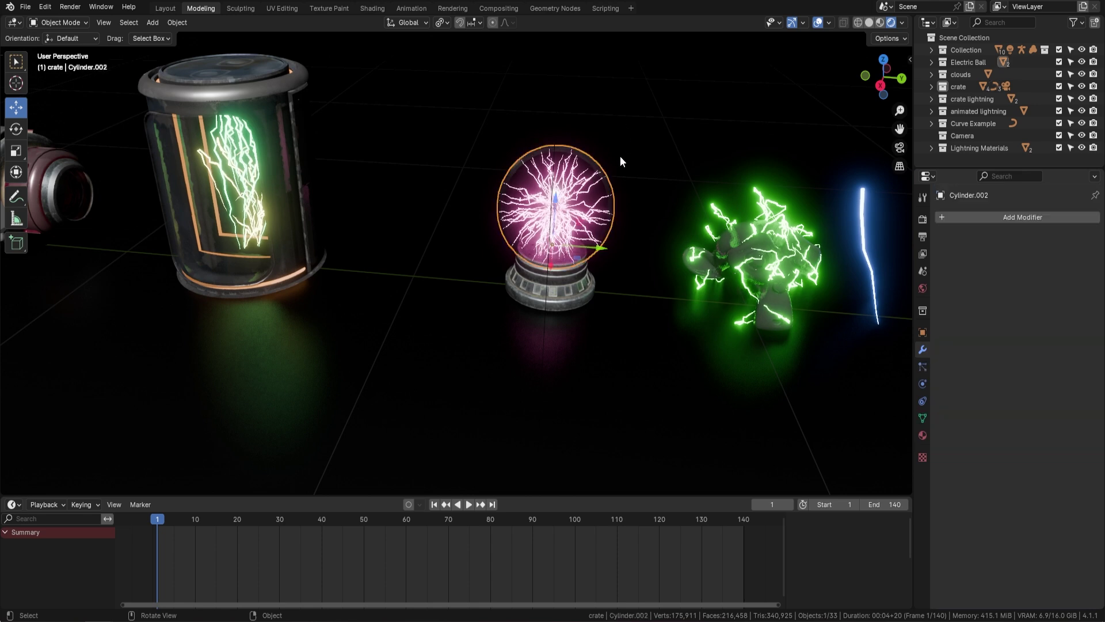
key(h)
In solid shading, select the small sphere inside the plasma ball and examine its LightningEmittor settings
click(870, 24)
scroll(519, 198, up, 3)
click(506, 167)
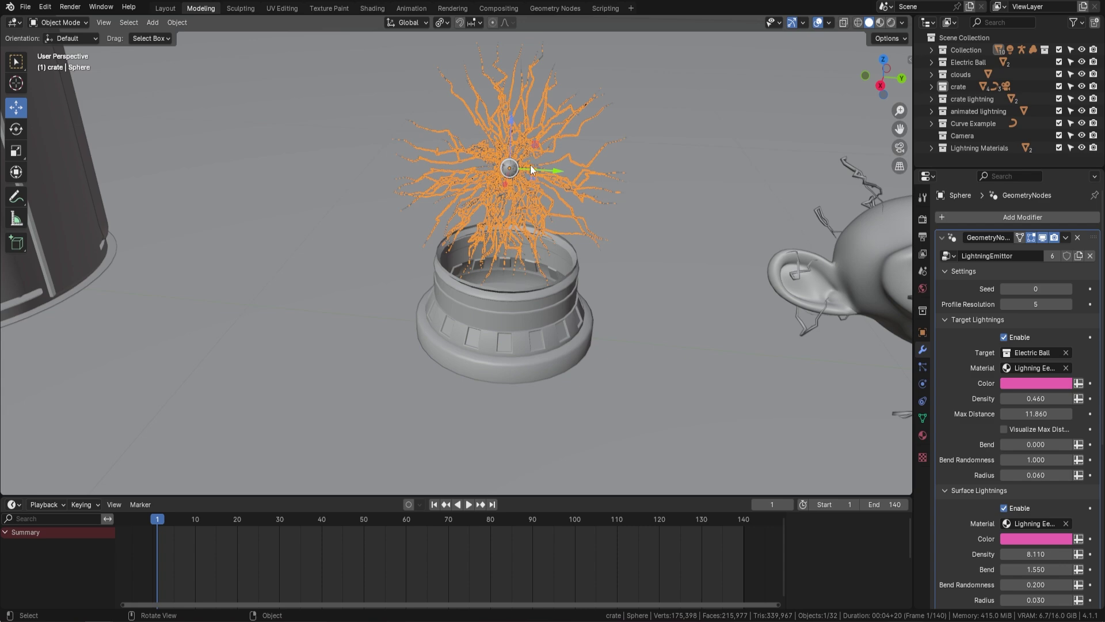
scroll(561, 151, up, 3)
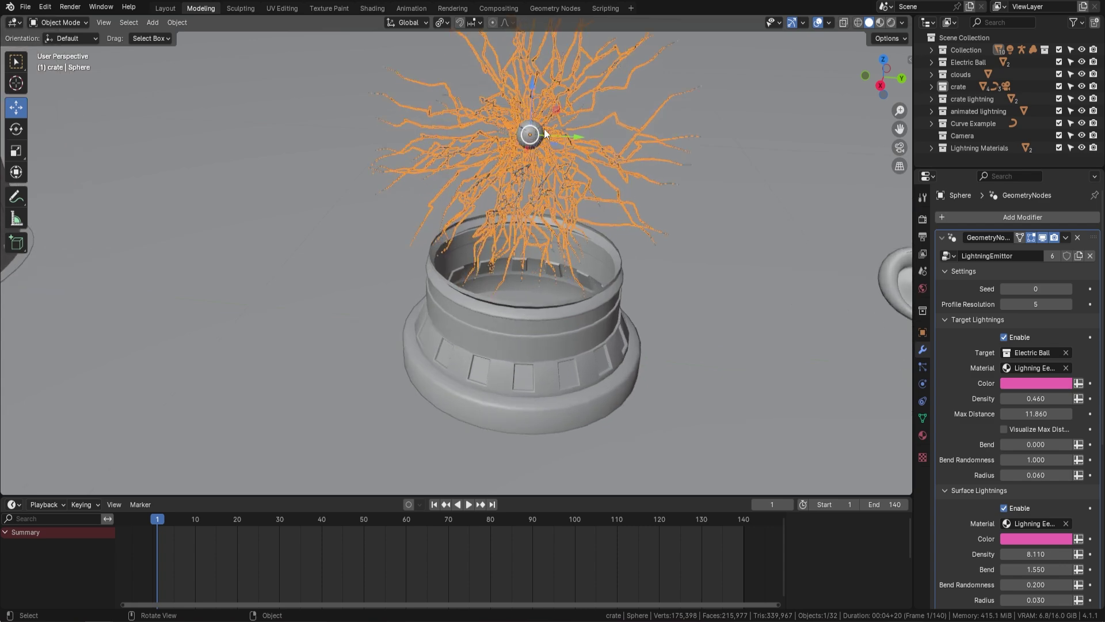
scroll(553, 164, down, 1)
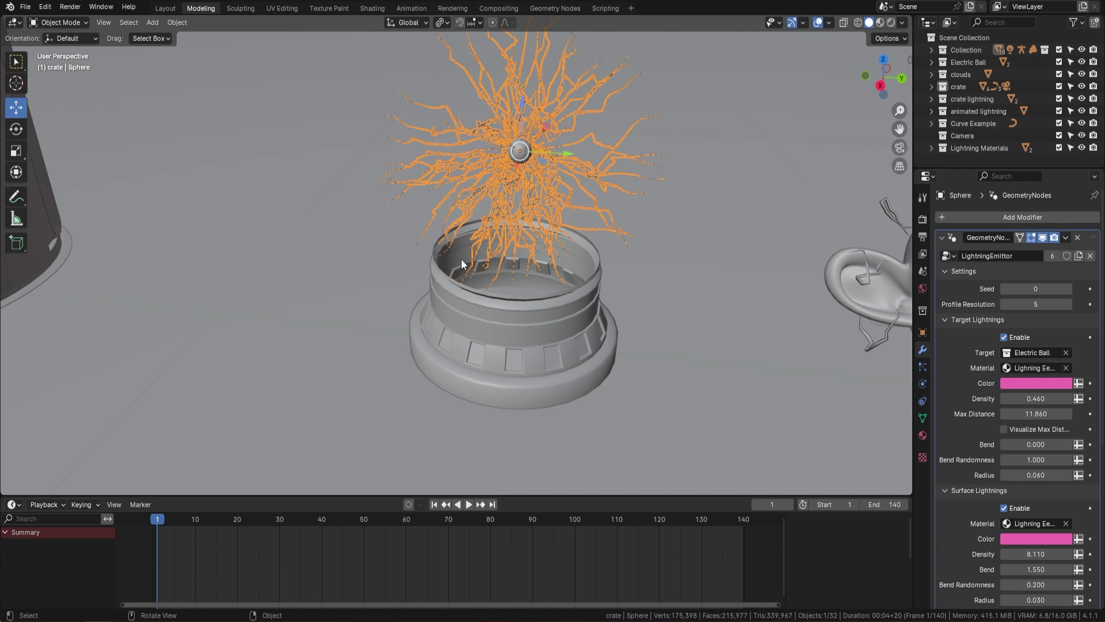
Add a UV sphere mesh to the scene
scroll(592, 212, down, 6)
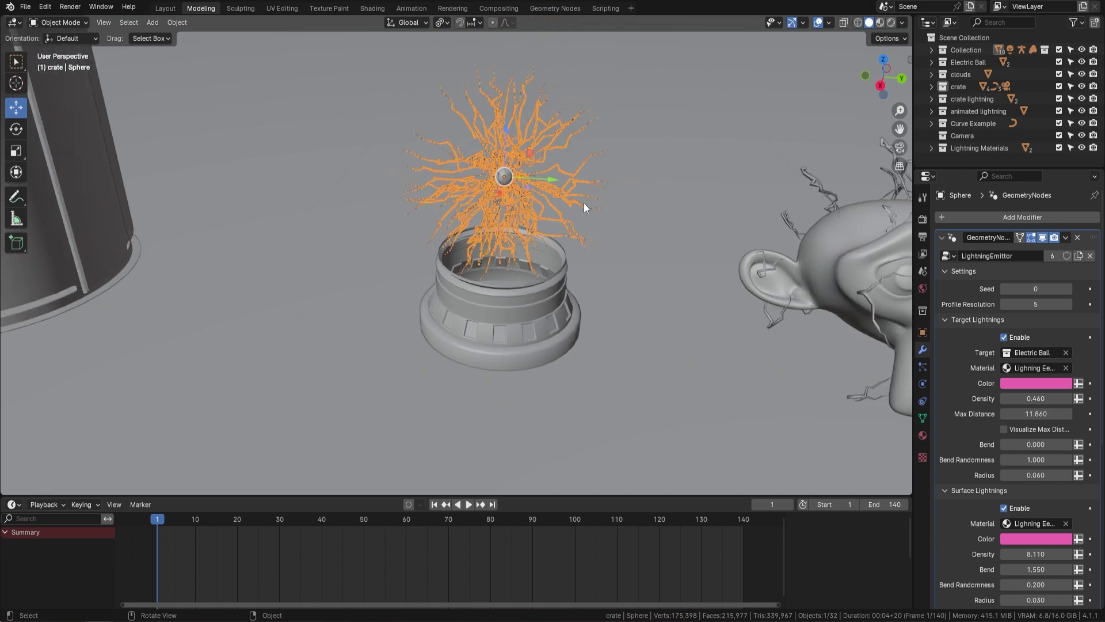
middle_drag(546, 233, 583, 271)
key(shift+a)
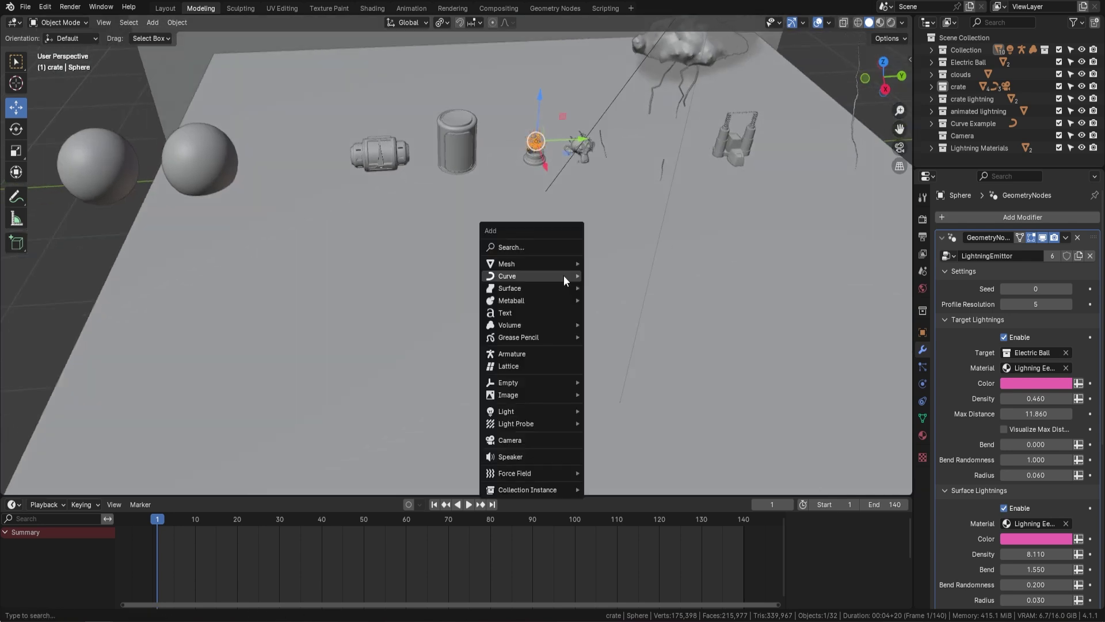
mouse_move(531, 265)
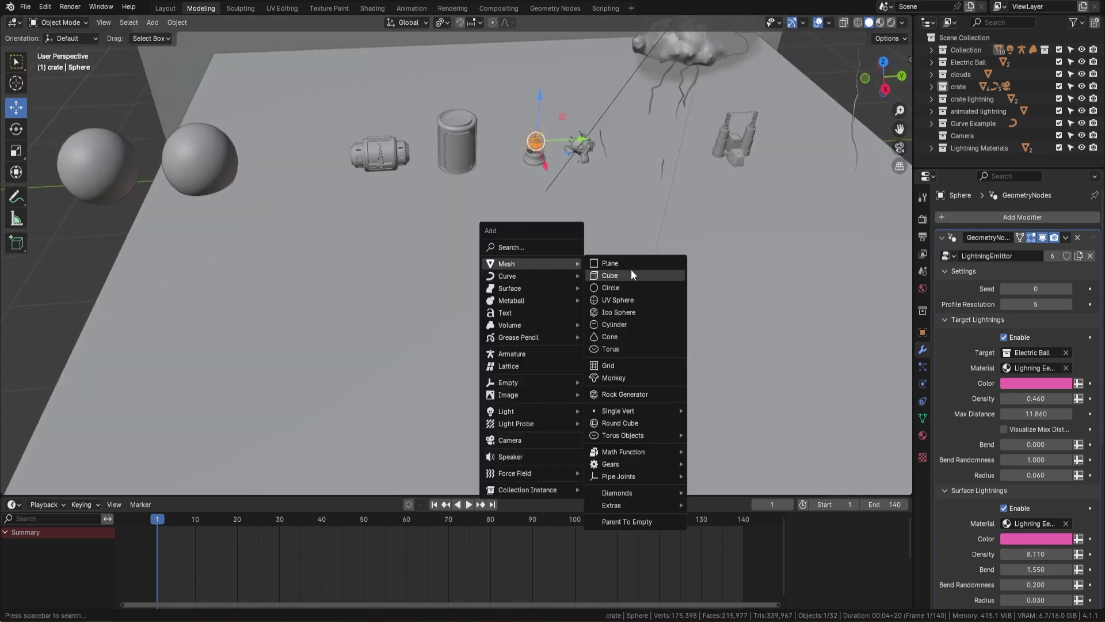
click(633, 300)
Move the new sphere about 6.08 m along Y into empty space and scale it uniformly to about 0.298
scroll(625, 279, down, 8)
shift+middle_drag(602, 274, 504, 295)
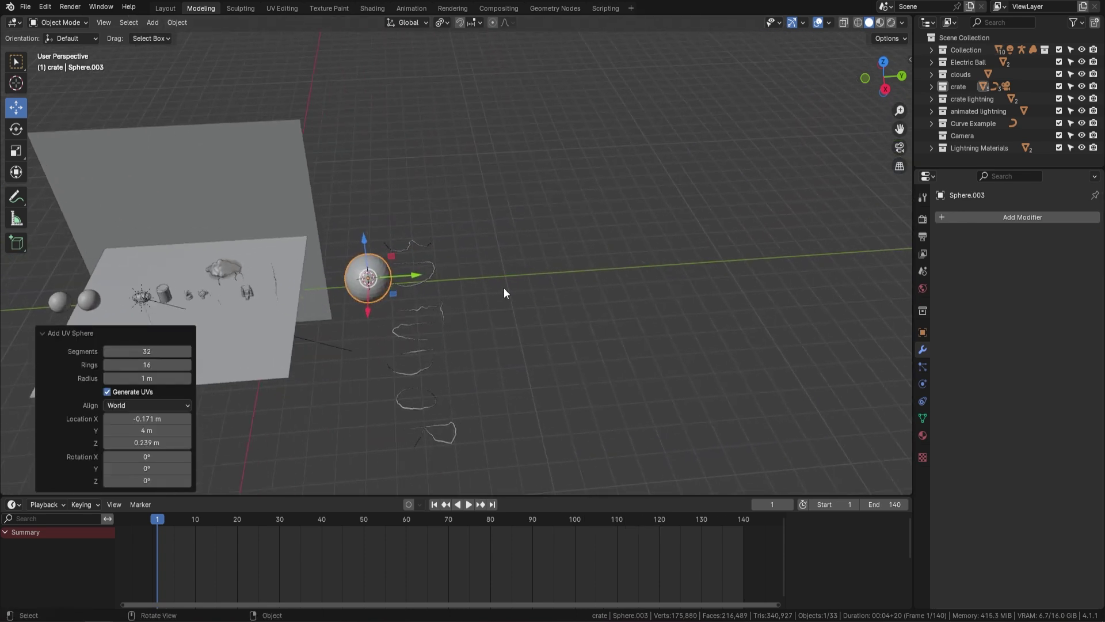
drag(407, 277, 550, 265)
scroll(579, 316, up, 4)
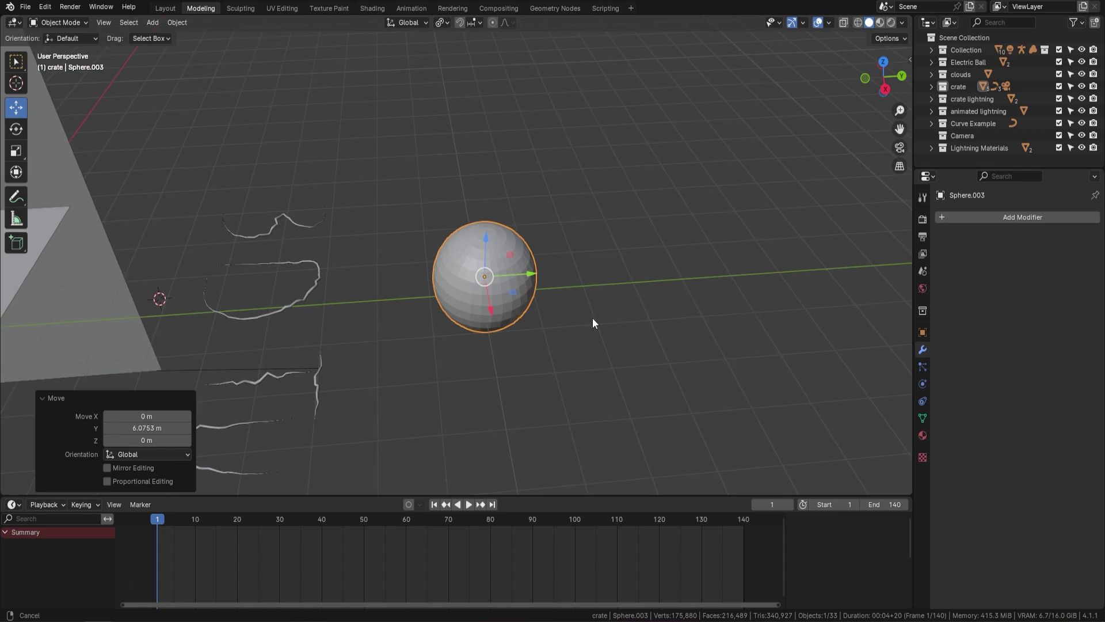
key(s)
click(515, 295)
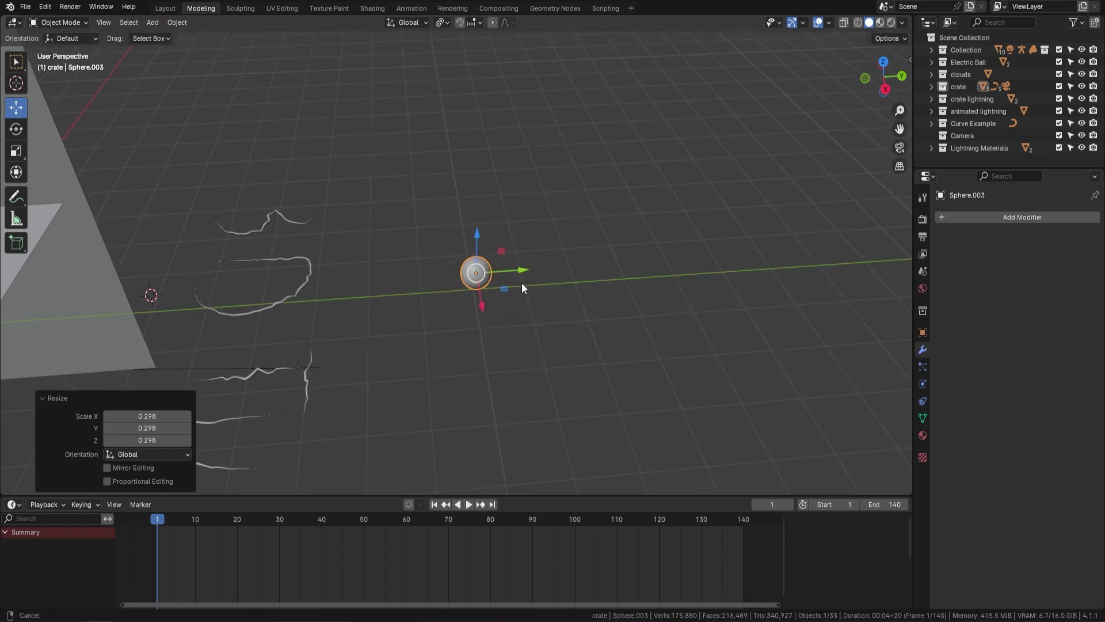
Duplicate the small sphere and move the copy about 2.11 m along Y
shift+middle_drag(541, 288, 468, 279)
key(shift+d)
right_click(468, 280)
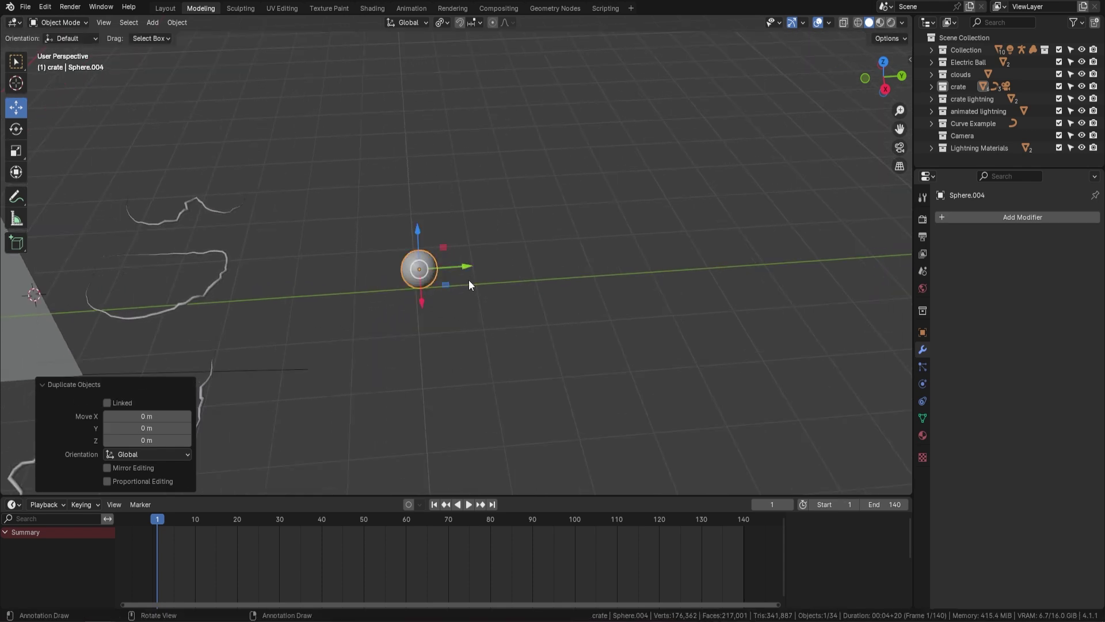
drag(461, 265, 591, 283)
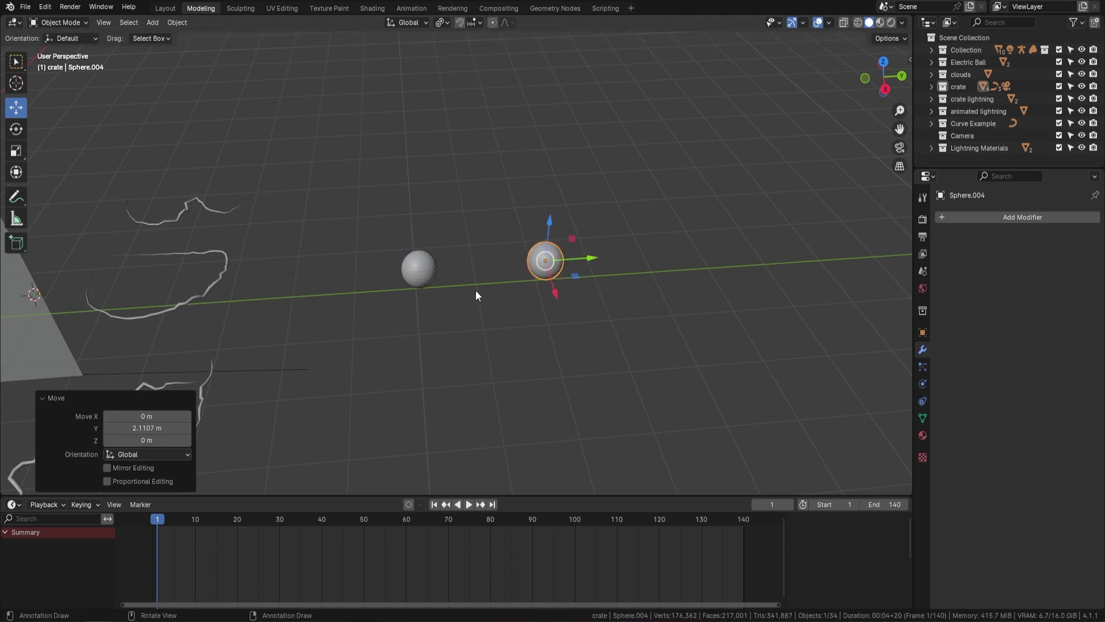
Apply Shade Smooth by Angle at 30° to both small spheres
scroll(475, 290, up, 3)
shift+middle_drag(479, 298, 504, 277)
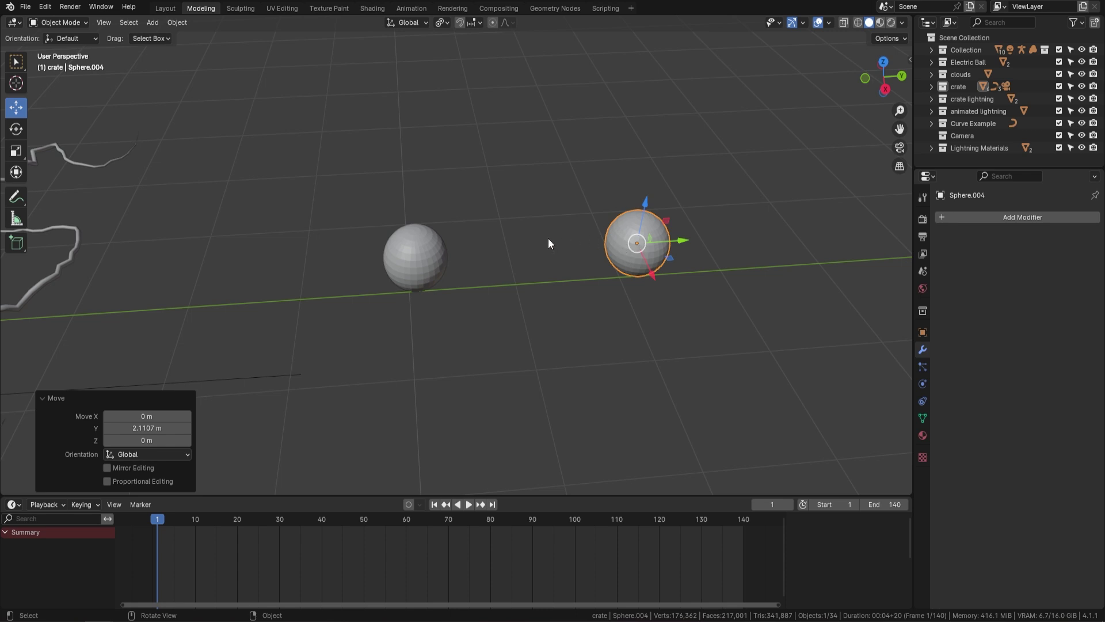
shift+click(415, 256)
right_click(530, 171)
click(530, 171)
Move the original small sphere into a new collection named Emitter
scroll(583, 253, up, 1)
scroll(504, 251, up, 1)
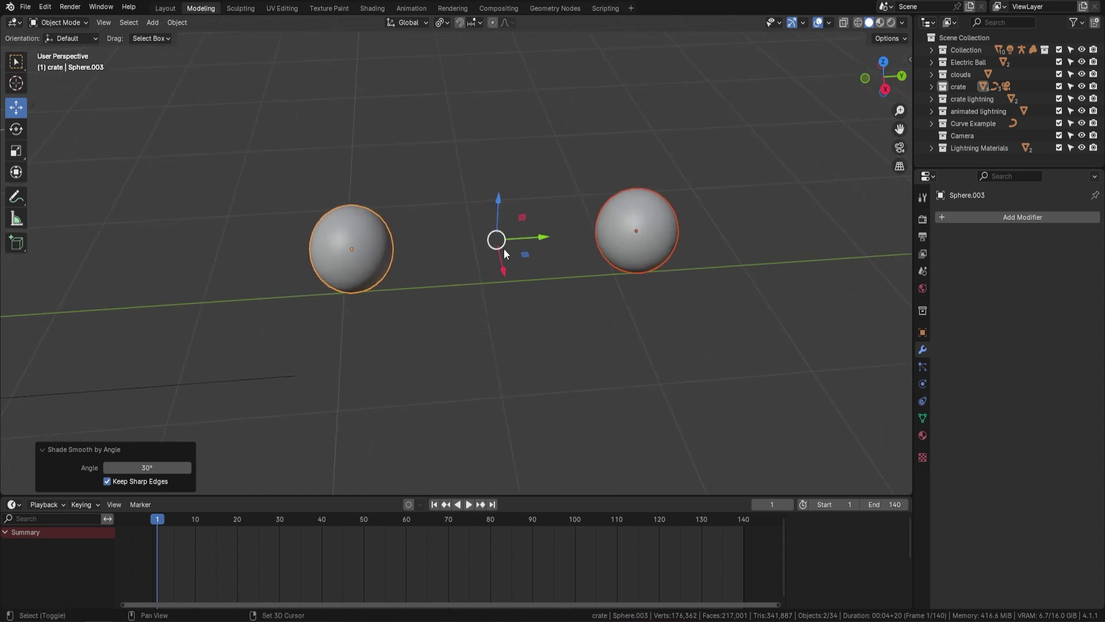
click(380, 234)
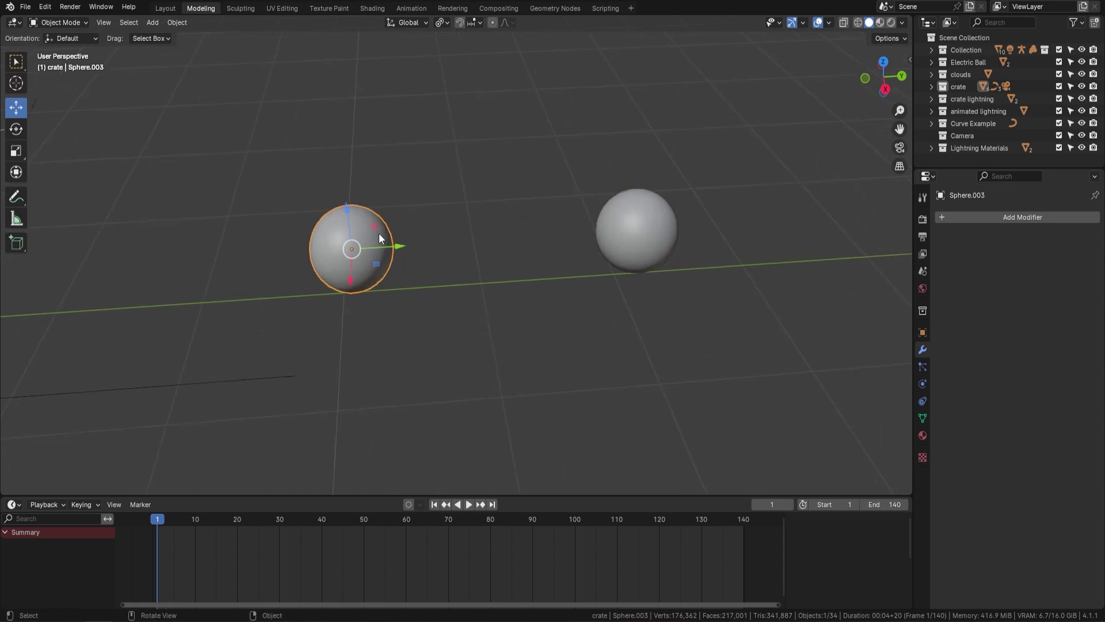
key(m)
click(528, 204)
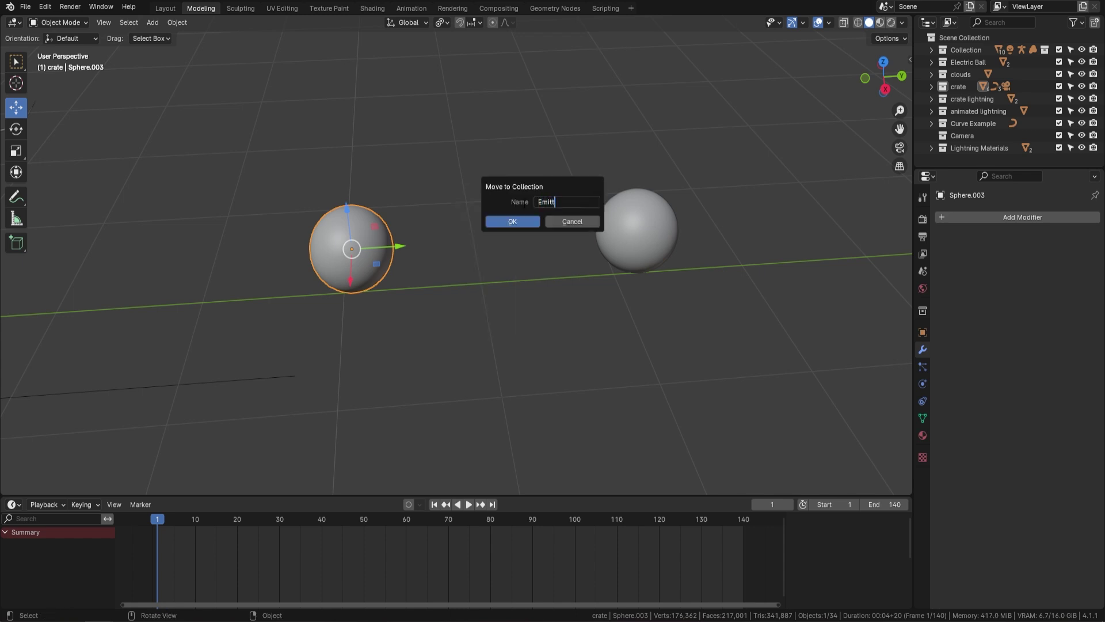
key(Return)
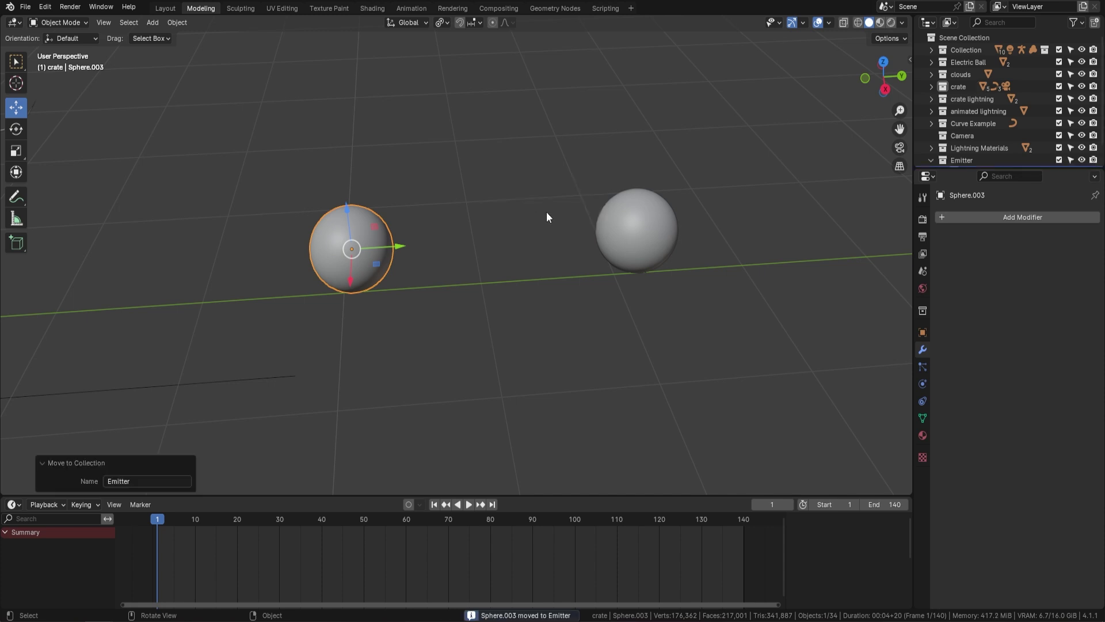
Move the duplicated sphere into a new collection named Receiver
click(662, 230)
key(m)
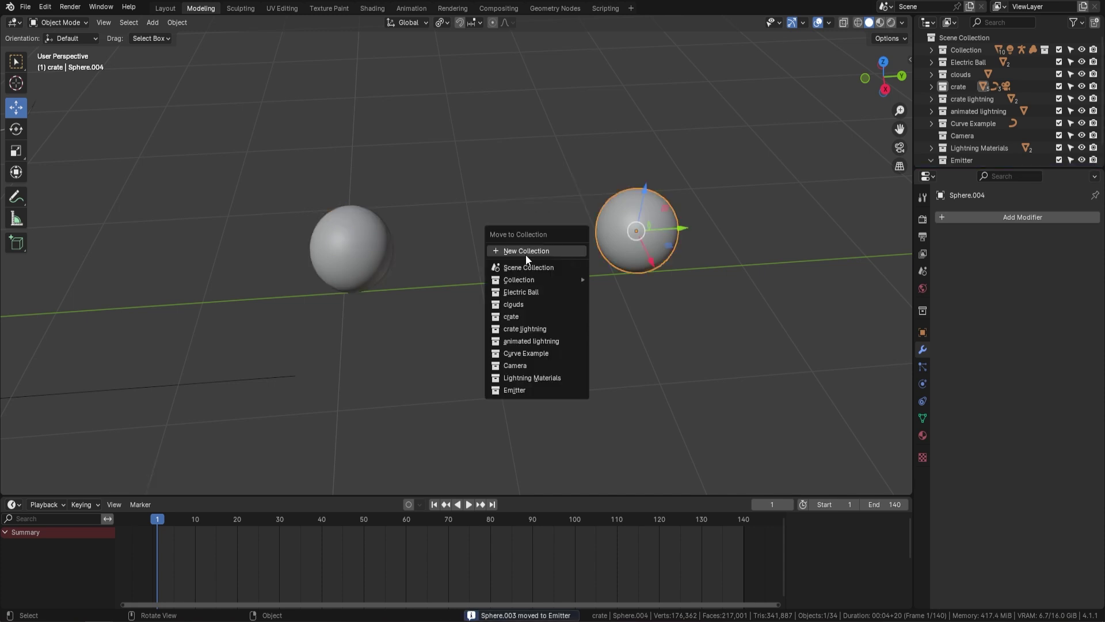
click(526, 250)
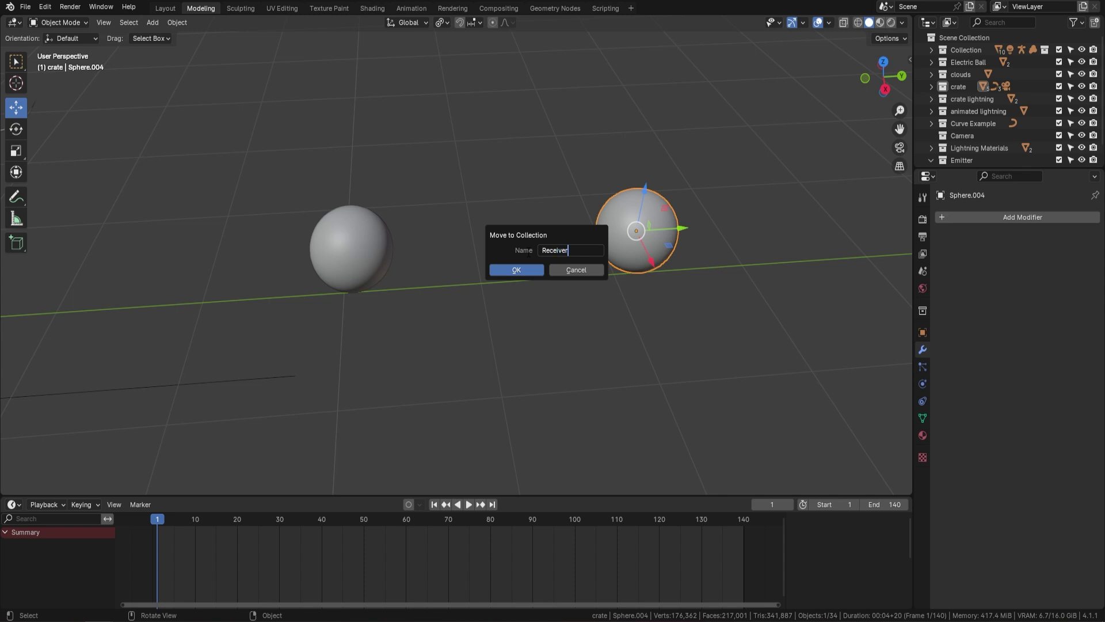
key(Return)
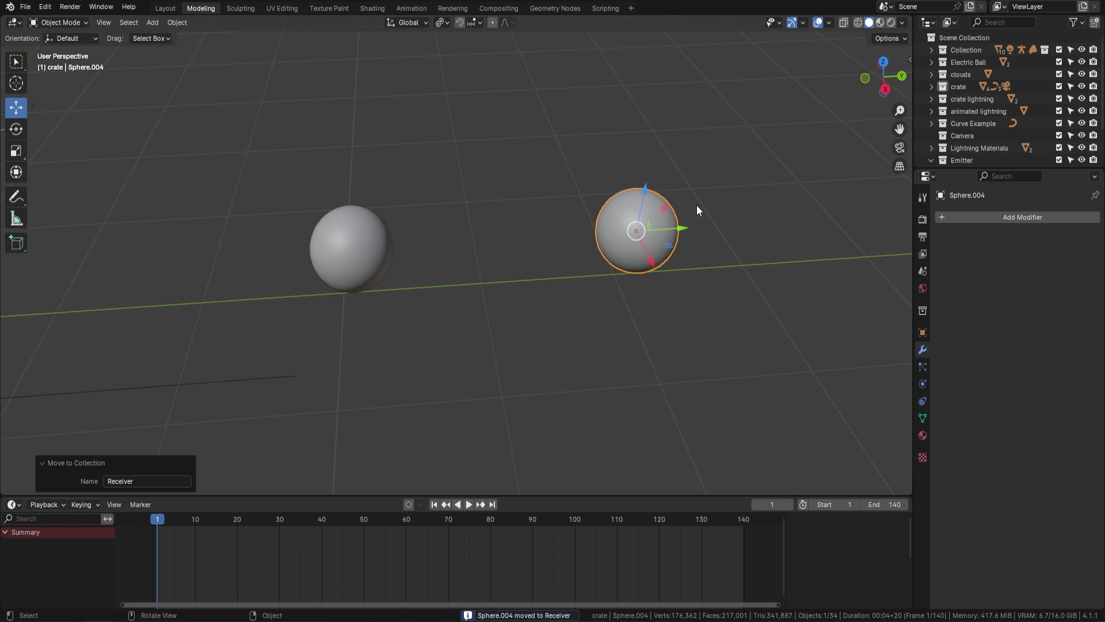
Add a Geometry Nodes modifier to the Emitter sphere and assign it the LightningEmittor node group
click(369, 241)
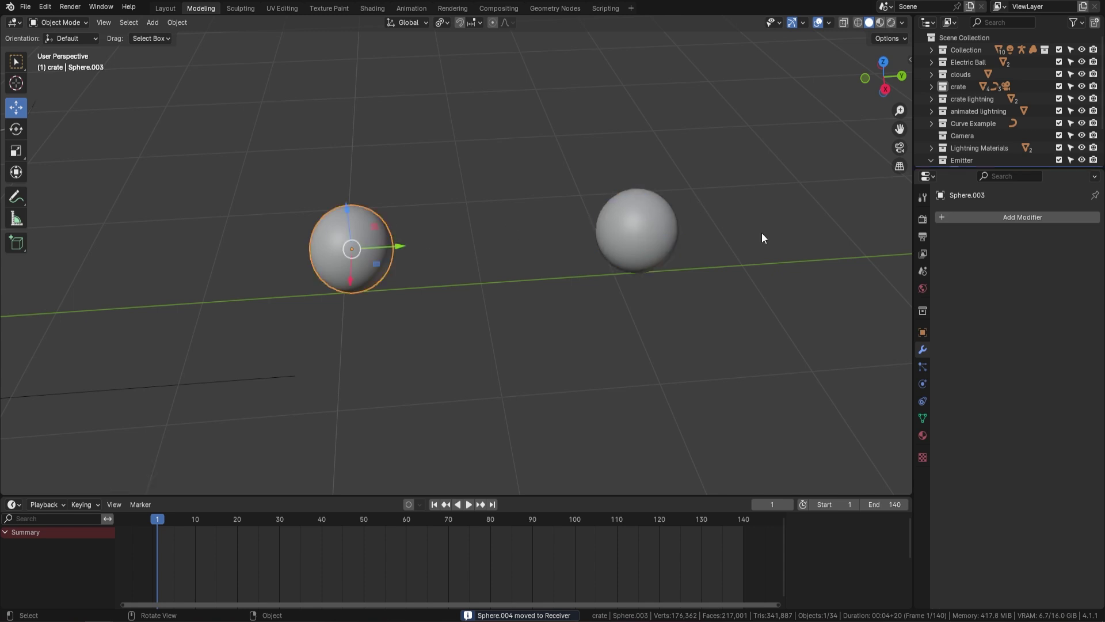
click(993, 219)
click(985, 224)
click(950, 256)
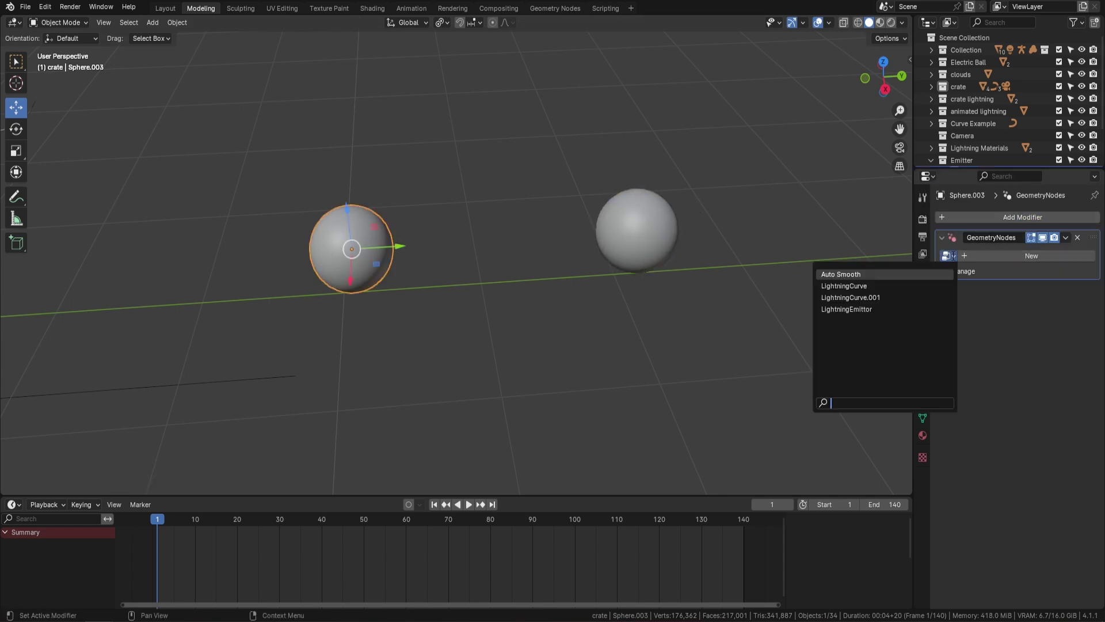
click(844, 310)
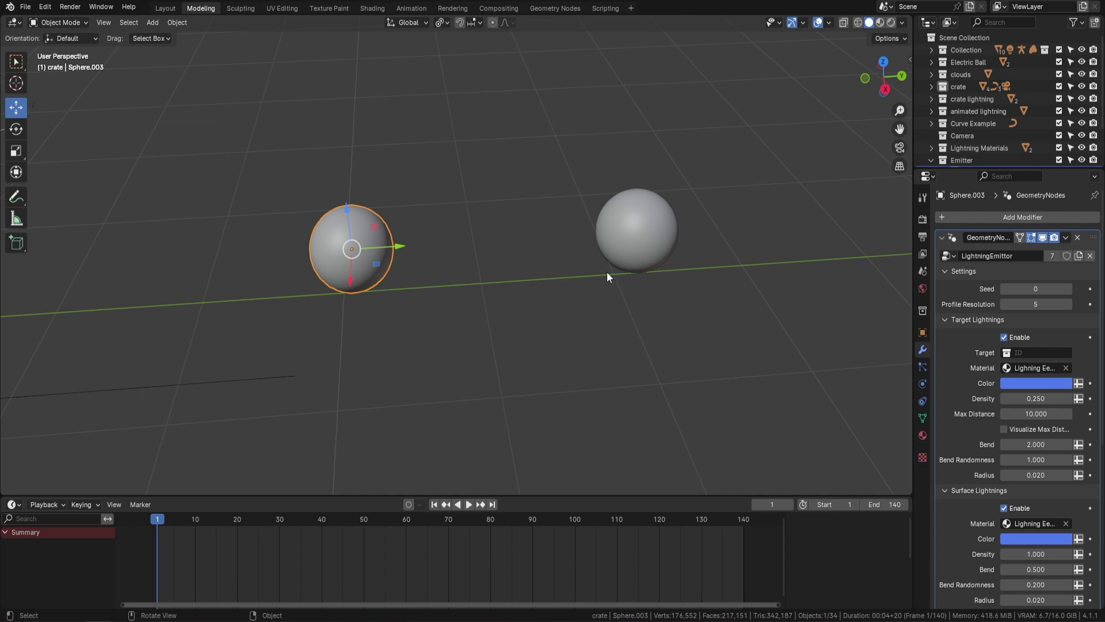
Set the Target Lightnings target to the Receiver collection and switch the viewport to rendered shading
click(1024, 353)
scroll(1028, 479, down, 2)
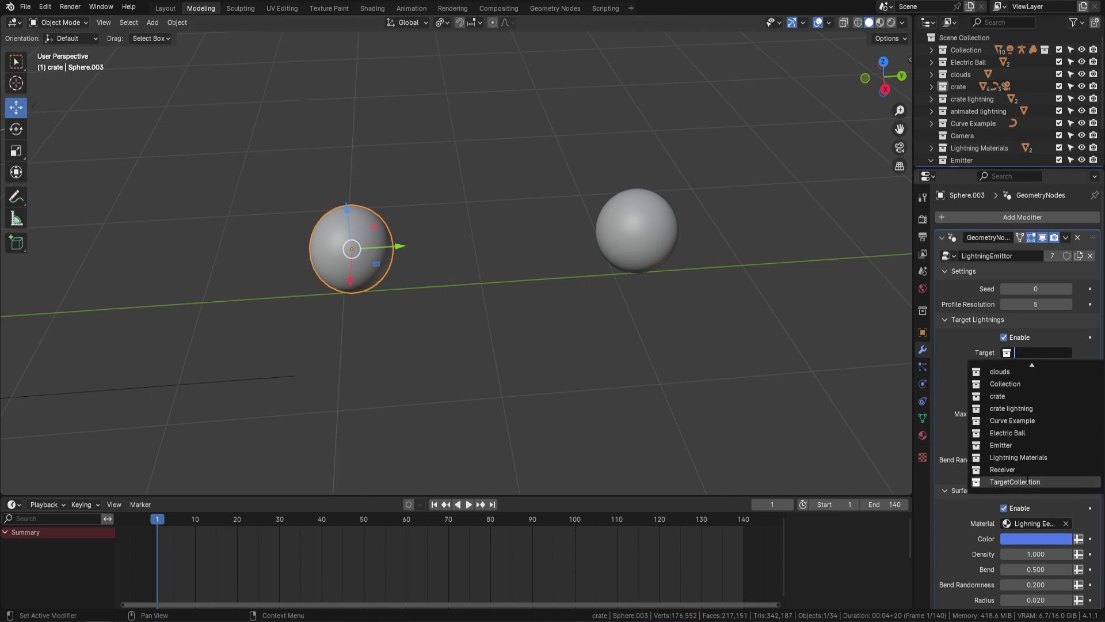
click(1004, 469)
middle_drag(639, 277, 833, 68)
click(890, 24)
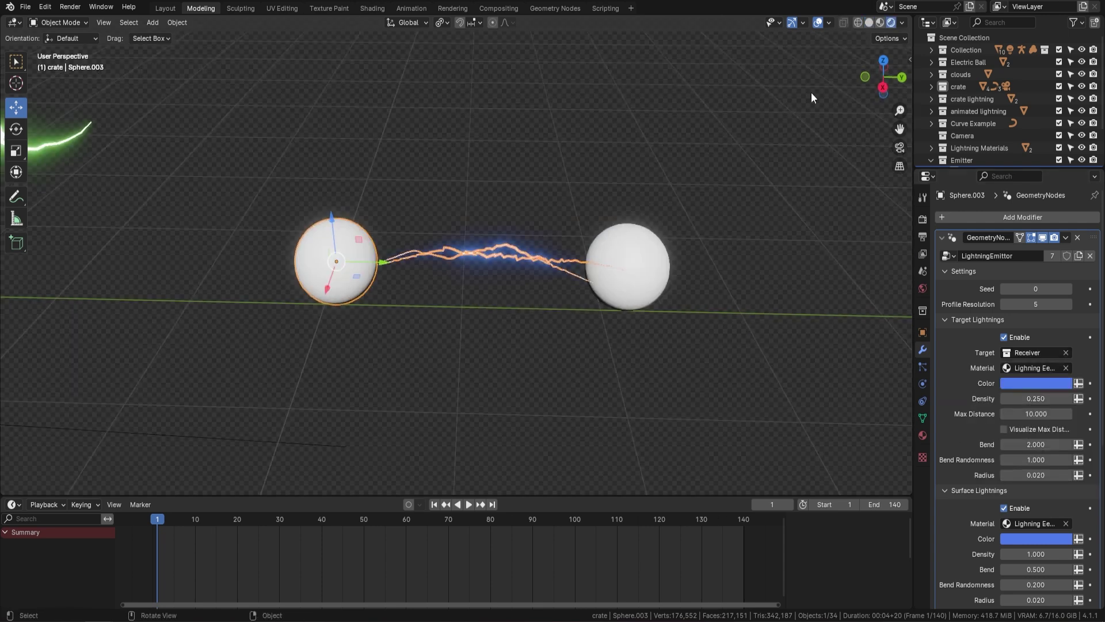
Play the animation and examine the lightning effects in the scene and the arcs between the two spheres
scroll(602, 275, up, 2)
middle_drag(602, 275, 558, 312)
scroll(558, 312, down, 4)
middle_drag(389, 292, 325, 312)
scroll(326, 312, up, 1)
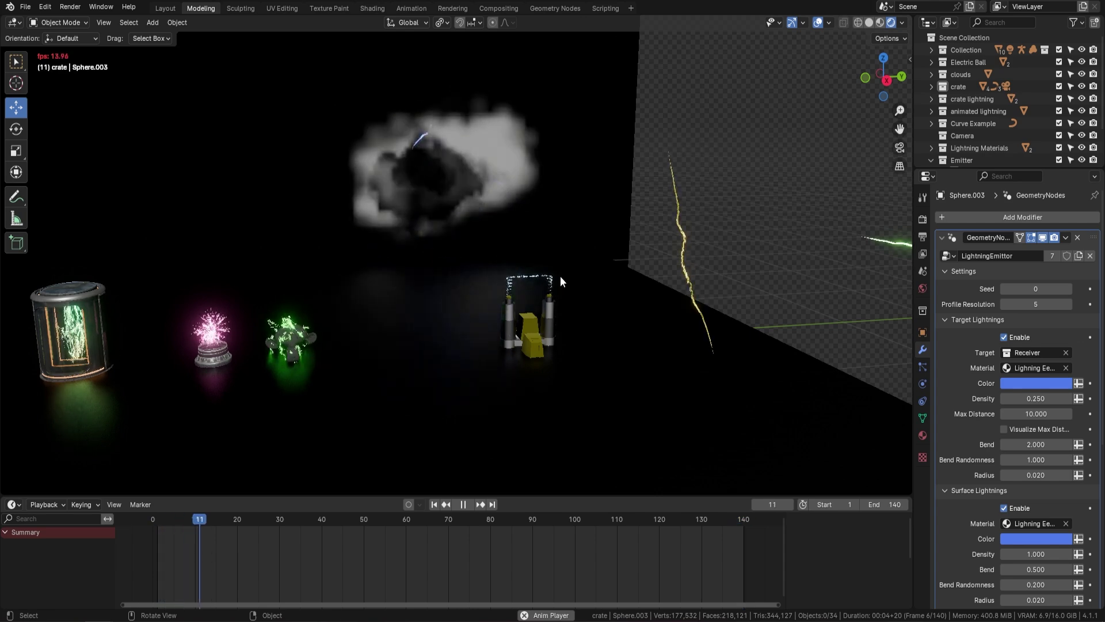
scroll(618, 276, down, 5)
middle_drag(618, 276, 260, 258)
shift+middle_drag(719, 269, 320, 274)
scroll(499, 323, up, 4)
shift+middle_drag(502, 276, 429, 270)
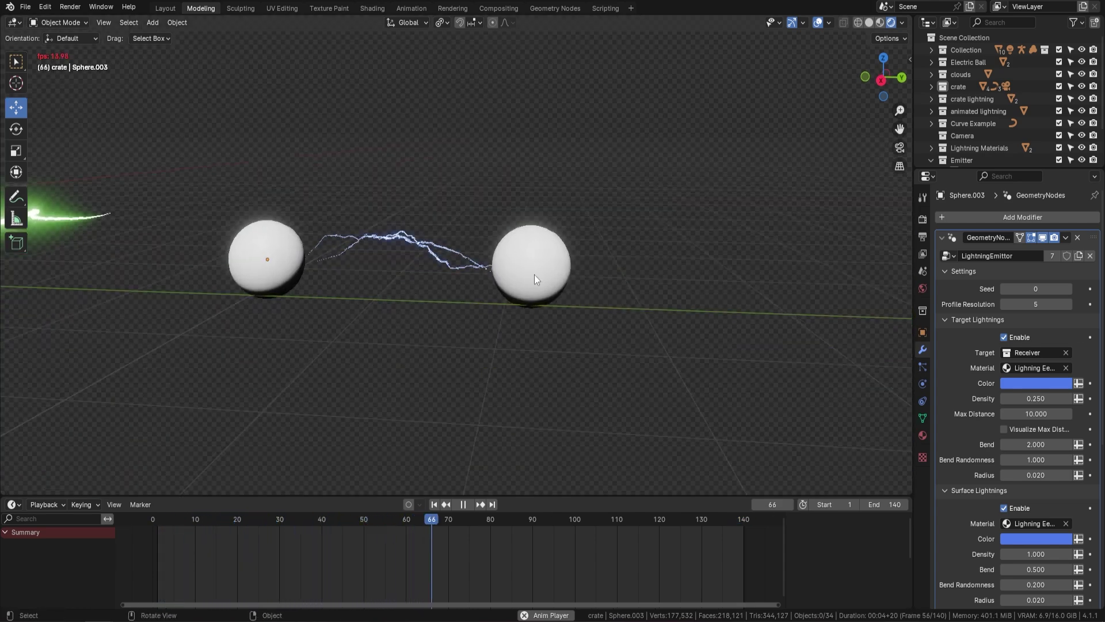
Assign the existing Transparent material to the Receiver sphere
click(550, 277)
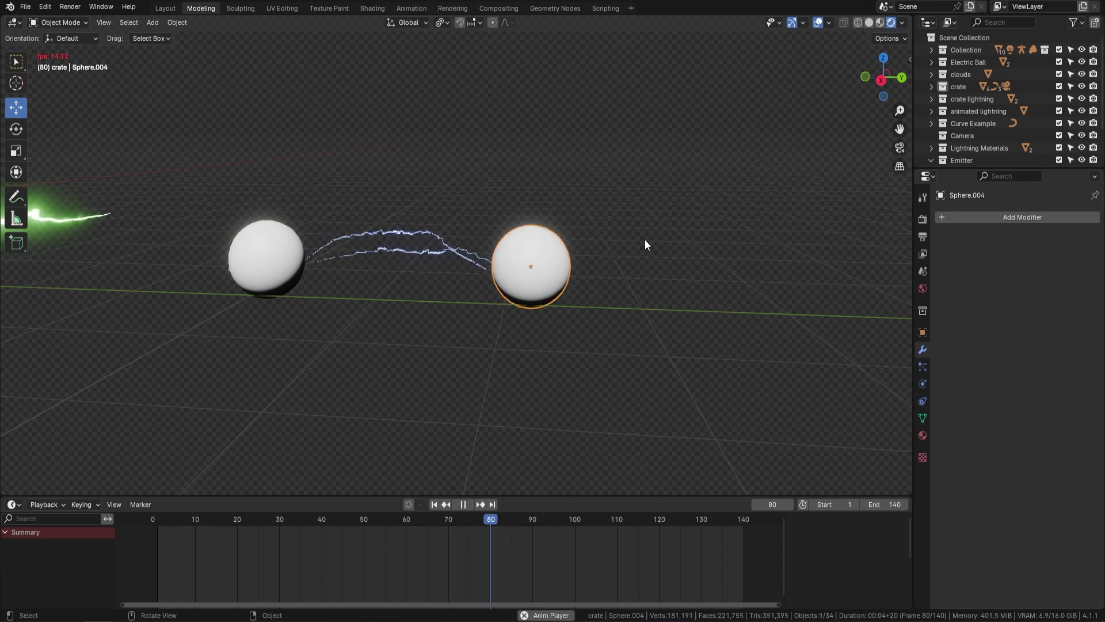
click(923, 435)
click(944, 269)
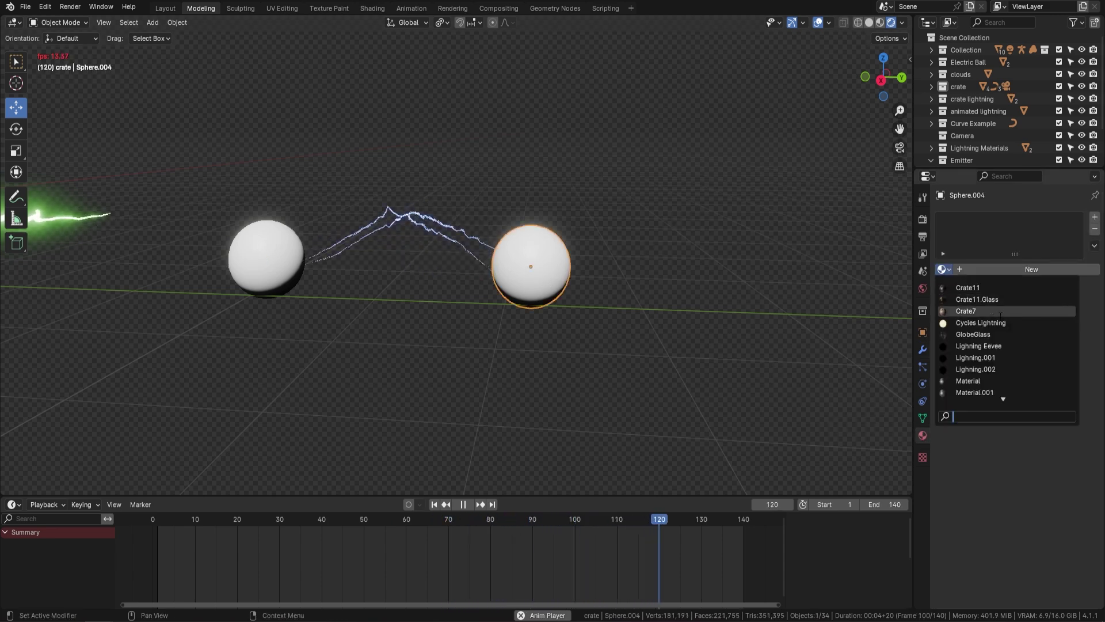
text(tr)
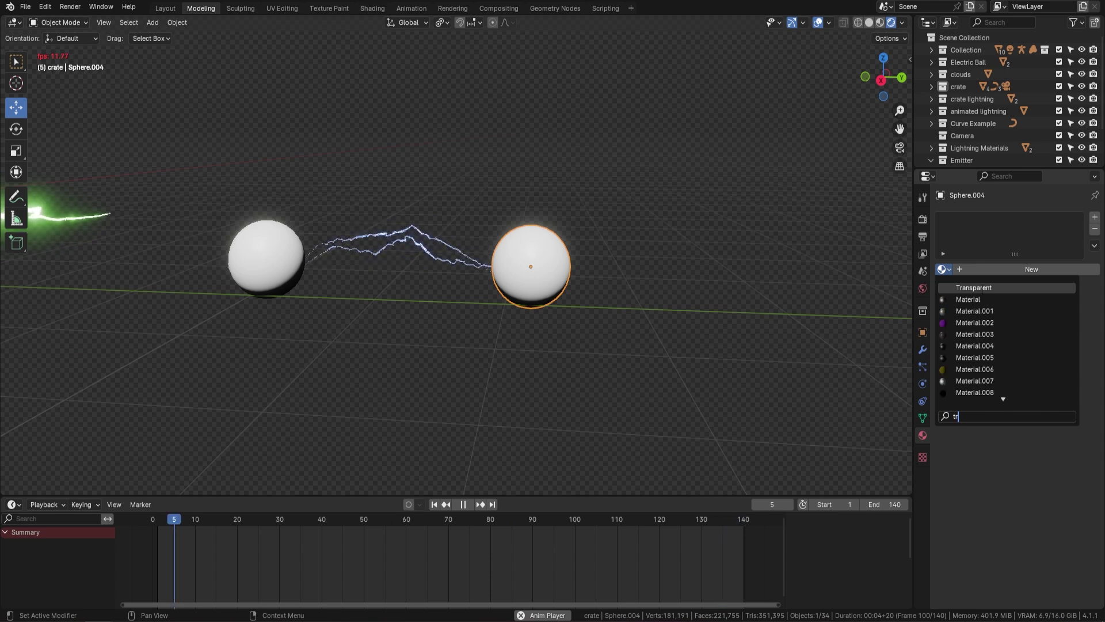
click(953, 288)
With the animation playing, move the Receiver sphere about -0.24 m in X, 1.38 m in Y and 0.47 m in Z, away from the emitter
key(a)
click(552, 309)
middle_drag(552, 308, 570, 321)
click(526, 298)
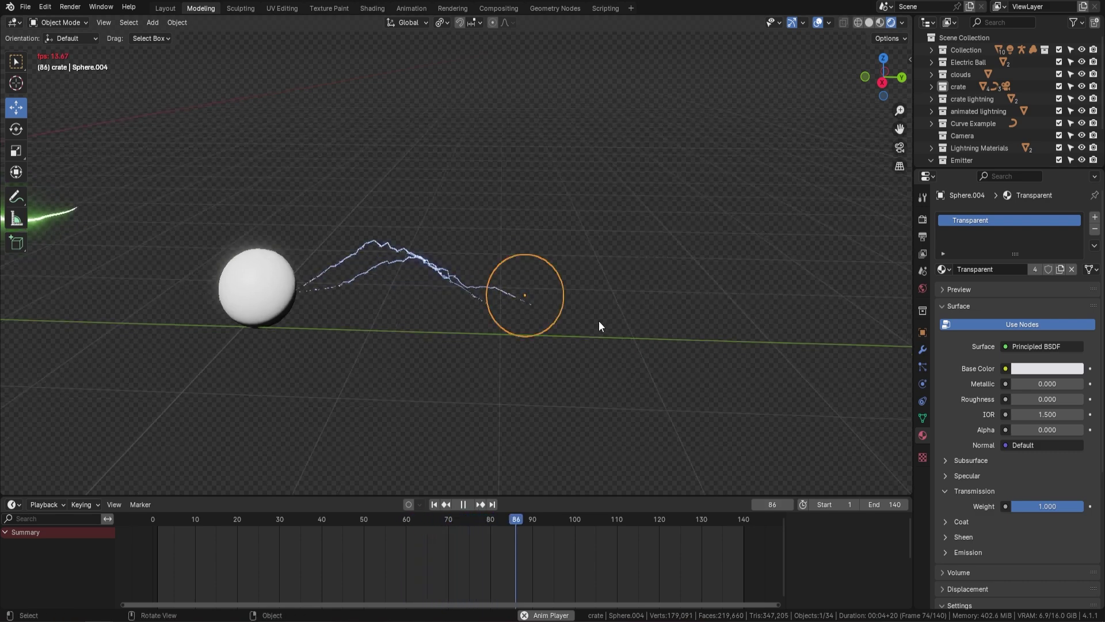
key(g)
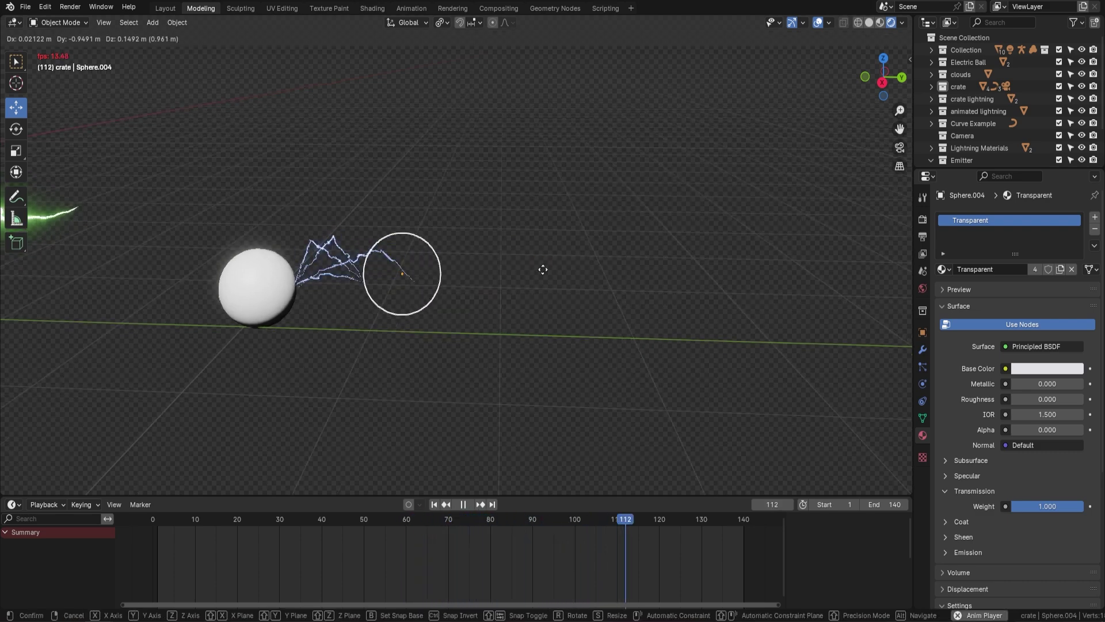
click(779, 253)
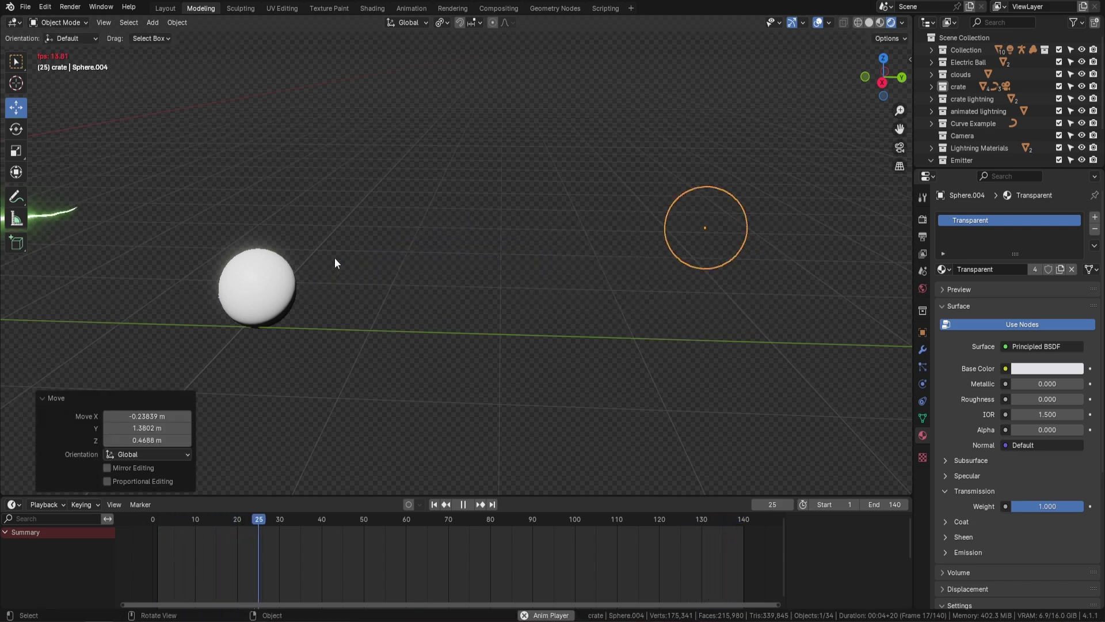
Set the emitter sphere's Target Lightnings Max Distance to 10.42 and enable Visualize Max Distance
click(274, 296)
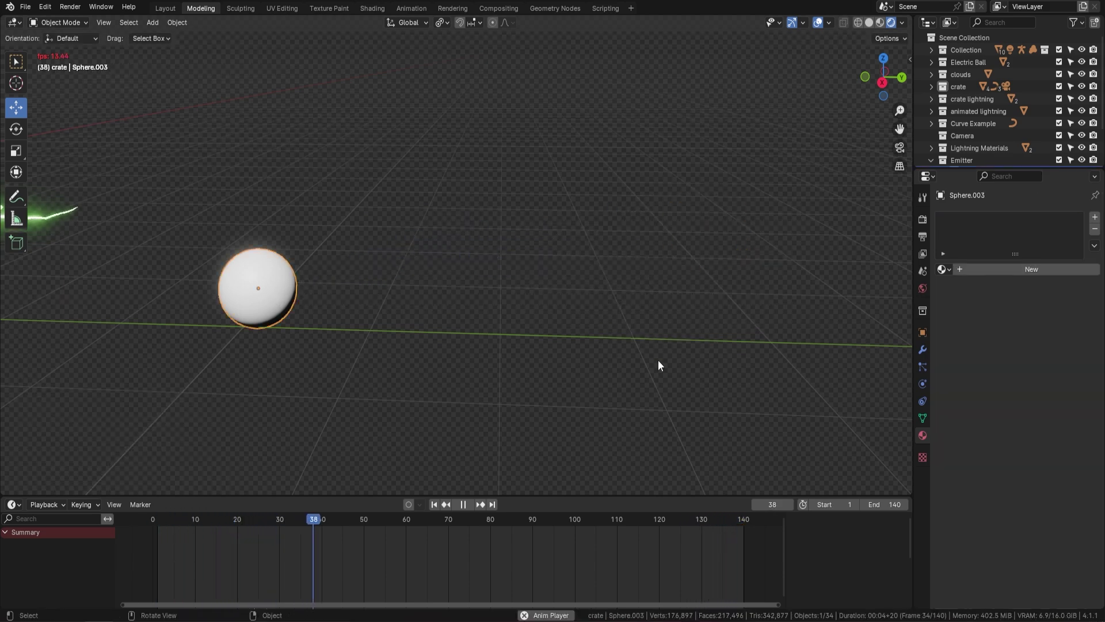
click(922, 352)
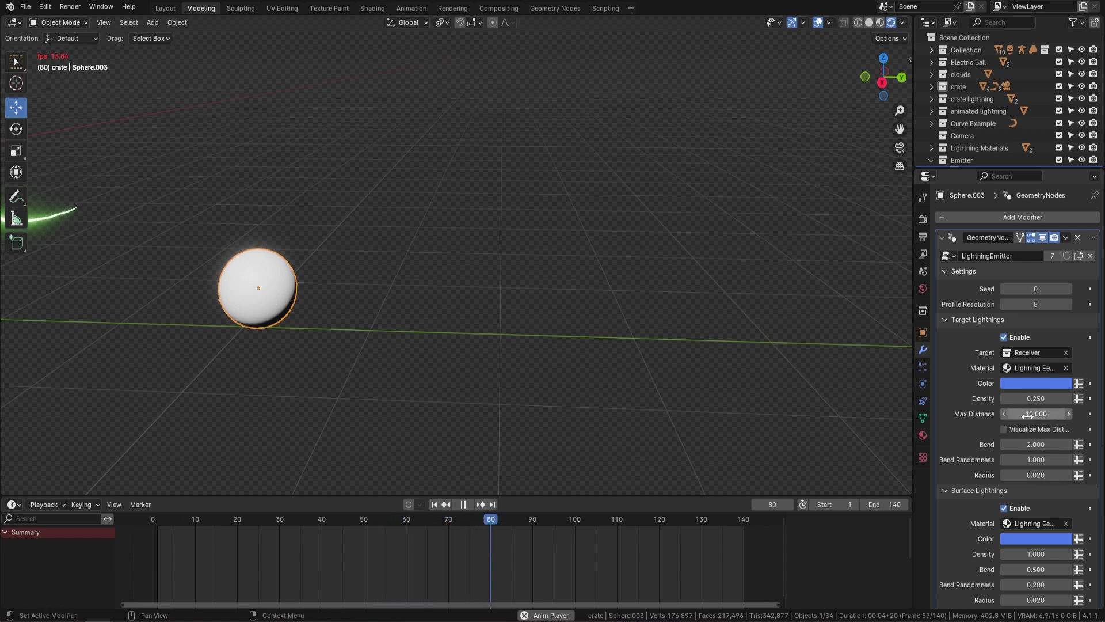
drag(1035, 414, 1045, 414)
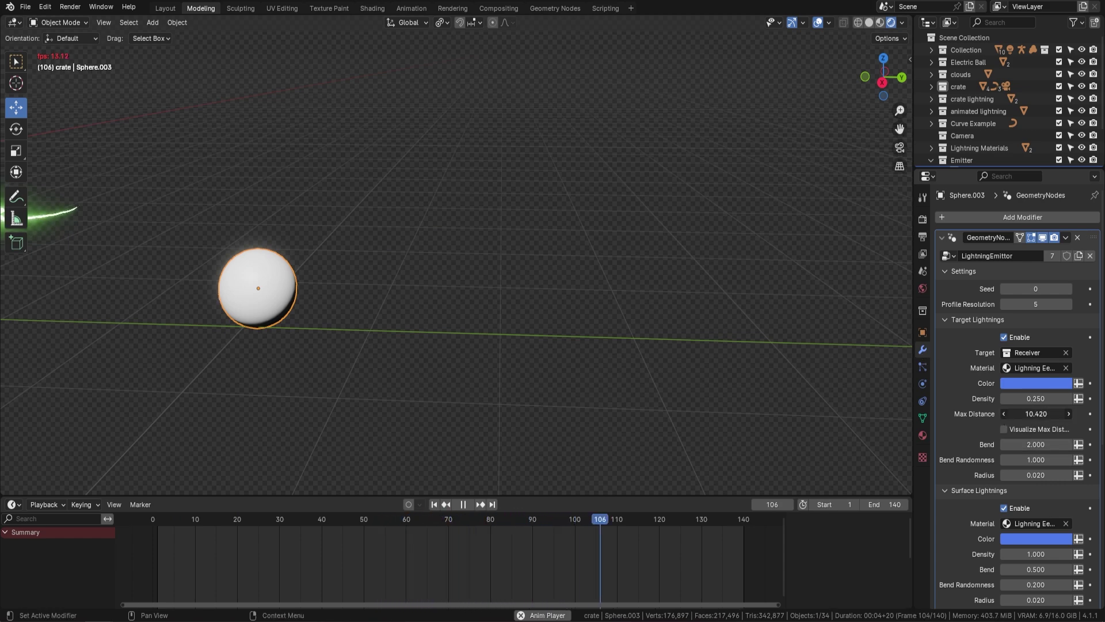
click(1003, 428)
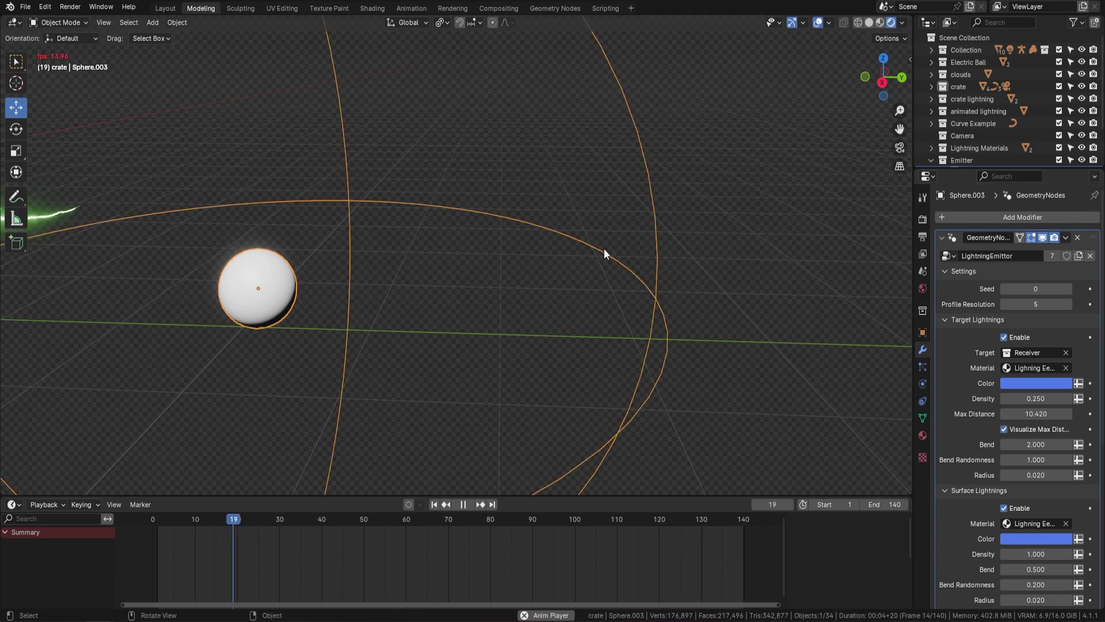
scroll(604, 247, down, 4)
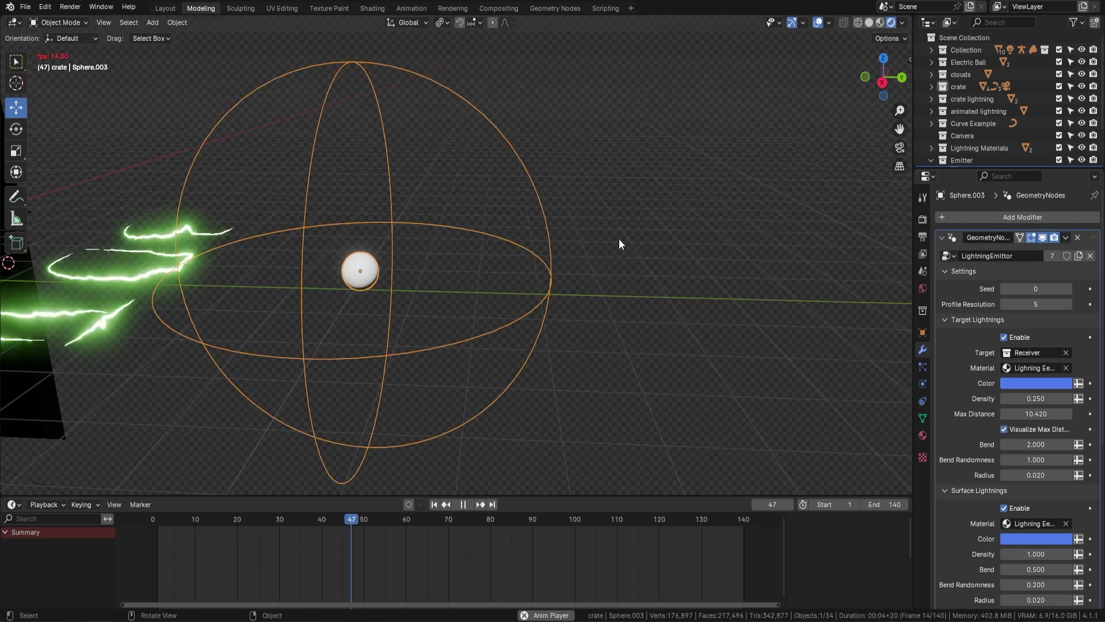
Check the receiver sphere against the distance guide and raise the emitter's Target Lightnings Max Distance to 13.9
click(544, 256)
click(571, 238)
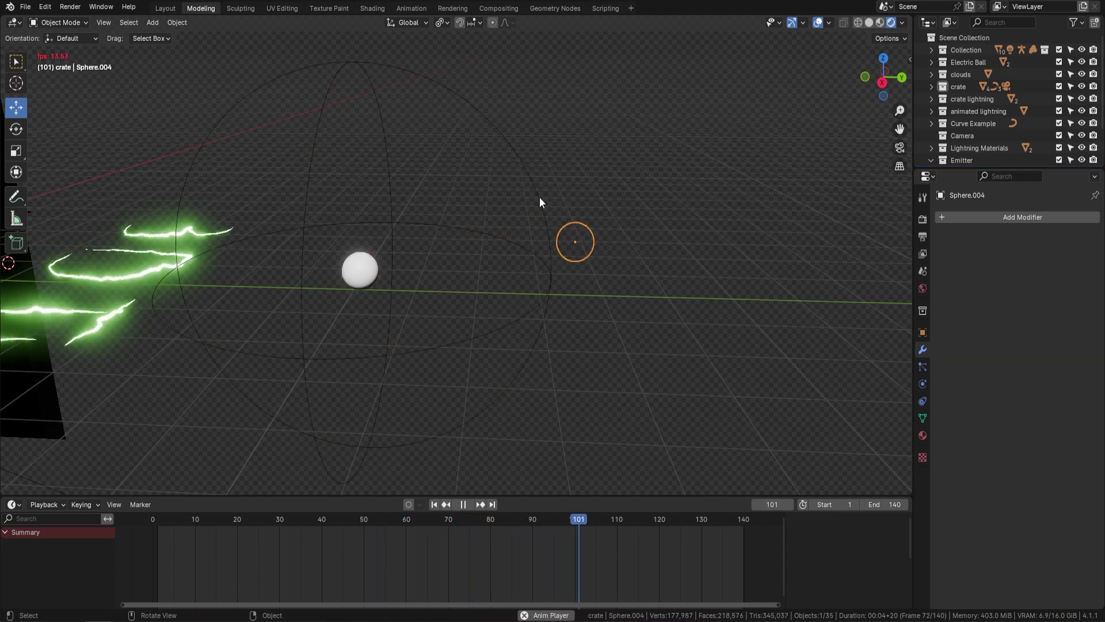
click(564, 237)
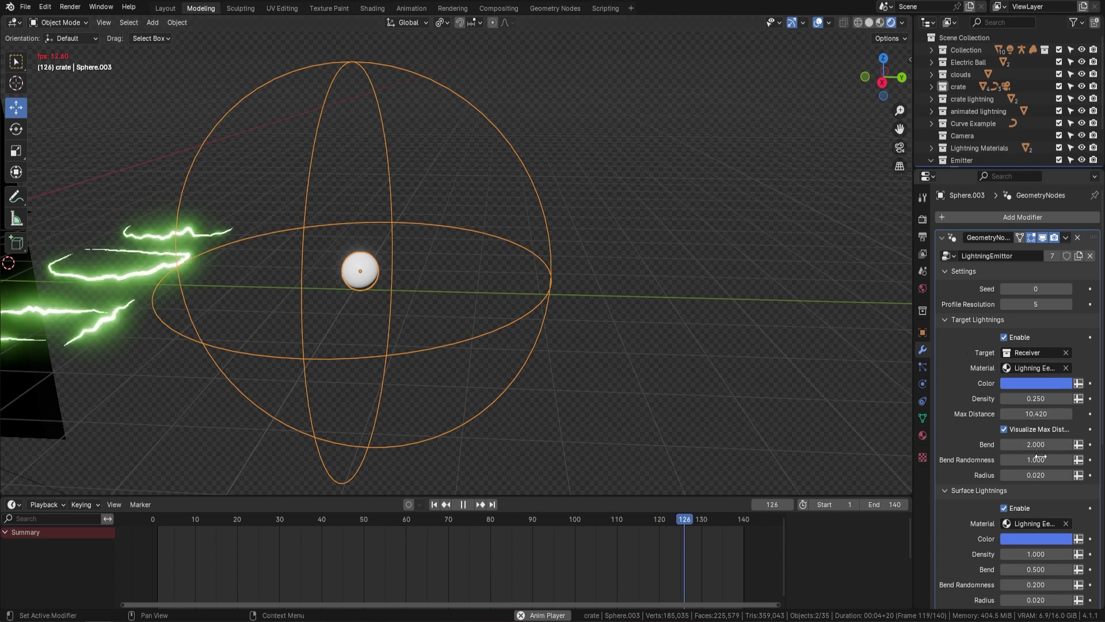
drag(1036, 414, 1072, 414)
scroll(575, 263, up, 4)
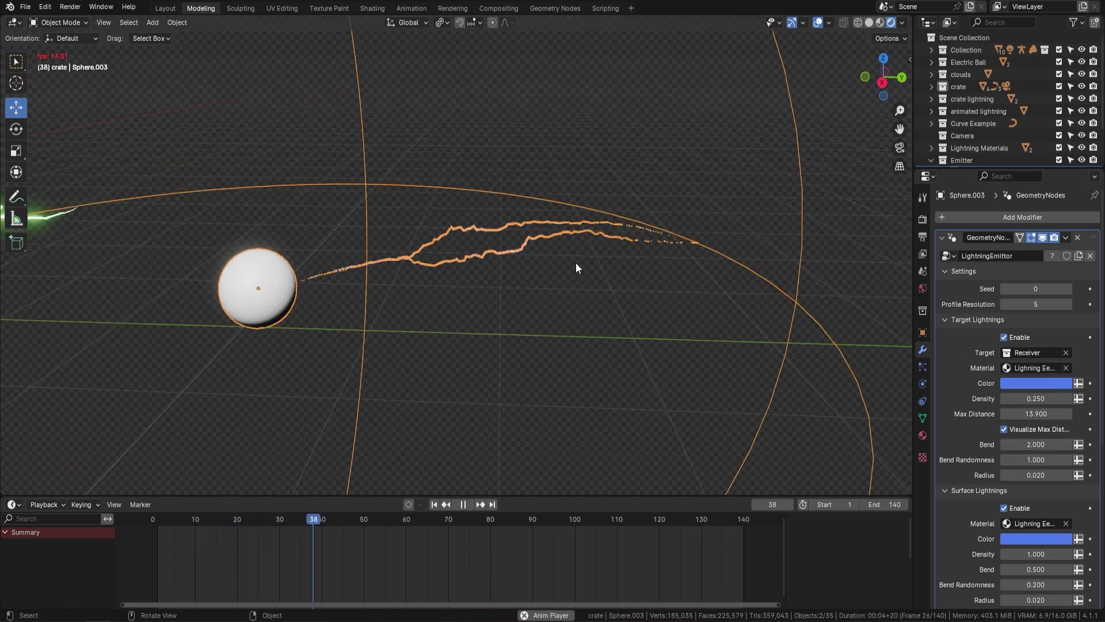
Deselect everything, examine the lightning between the emitter and receiver spheres, and stop the playback
click(576, 262)
mouse_move(575, 262)
middle_down()
mouse_move(560, 265)
mouse_move(592, 274)
middle_up()
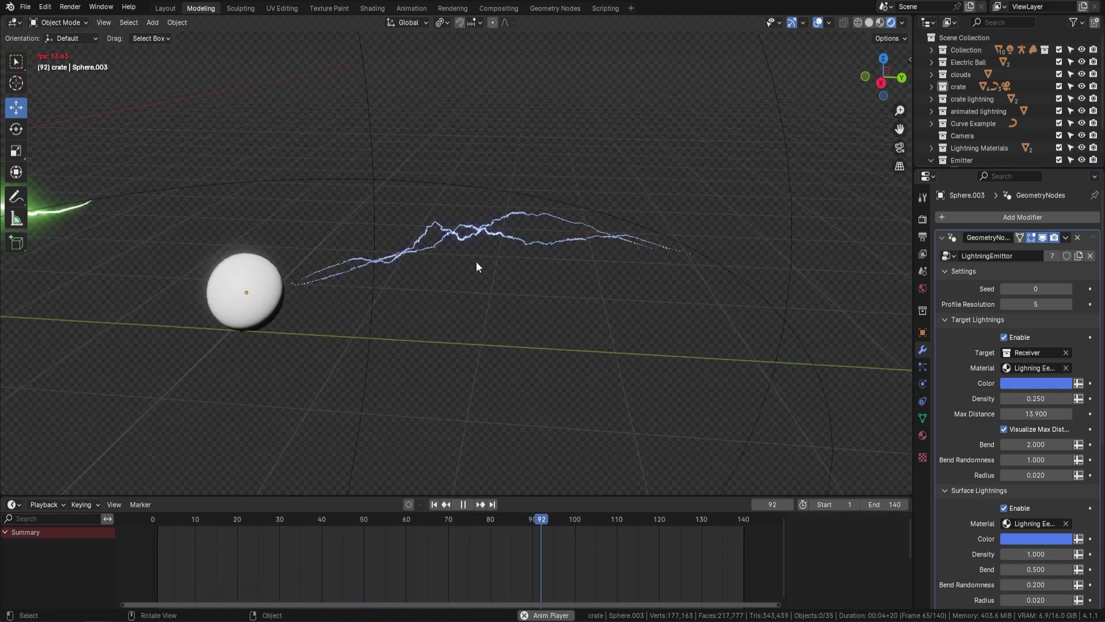
scroll(483, 262, down, 2)
scroll(507, 245, up, 1)
key(space)
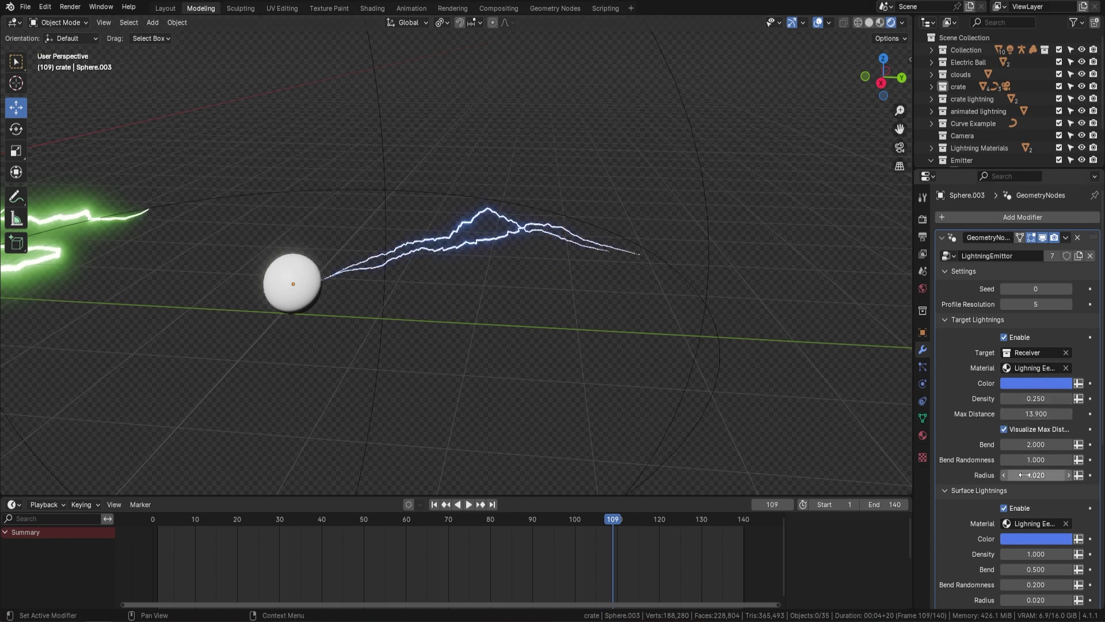
Disable Target Lightnings and set Surface Lightnings density to 6.61, bend to 0.96, bend randomness to 0.3 and radius to 0.06, with the animation playing
scroll(1019, 461, down, 10)
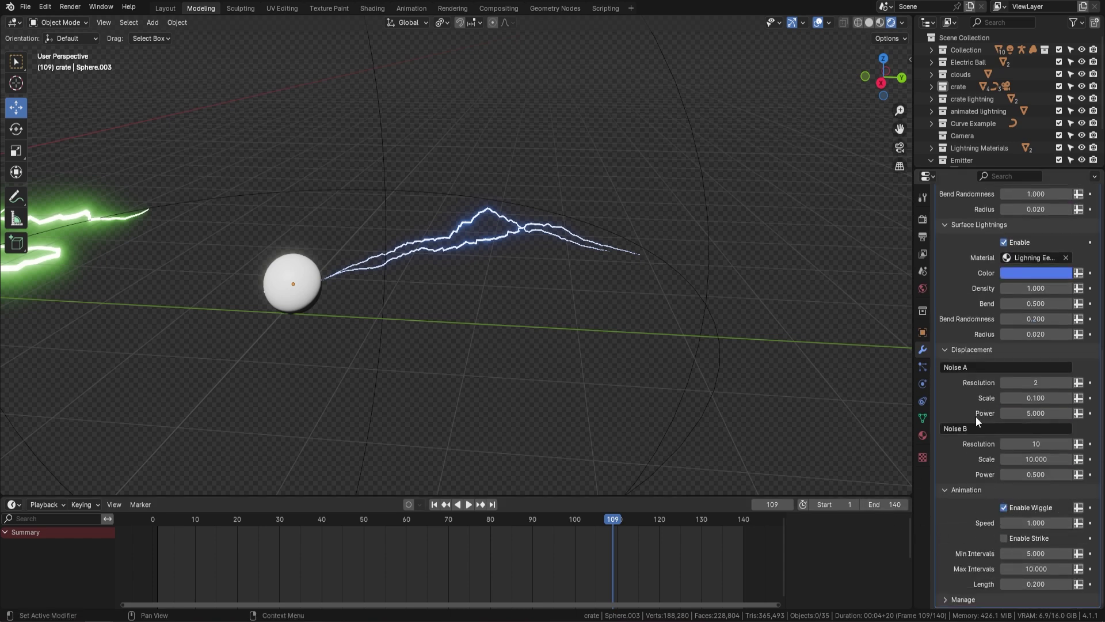
scroll(1029, 388, up, 6)
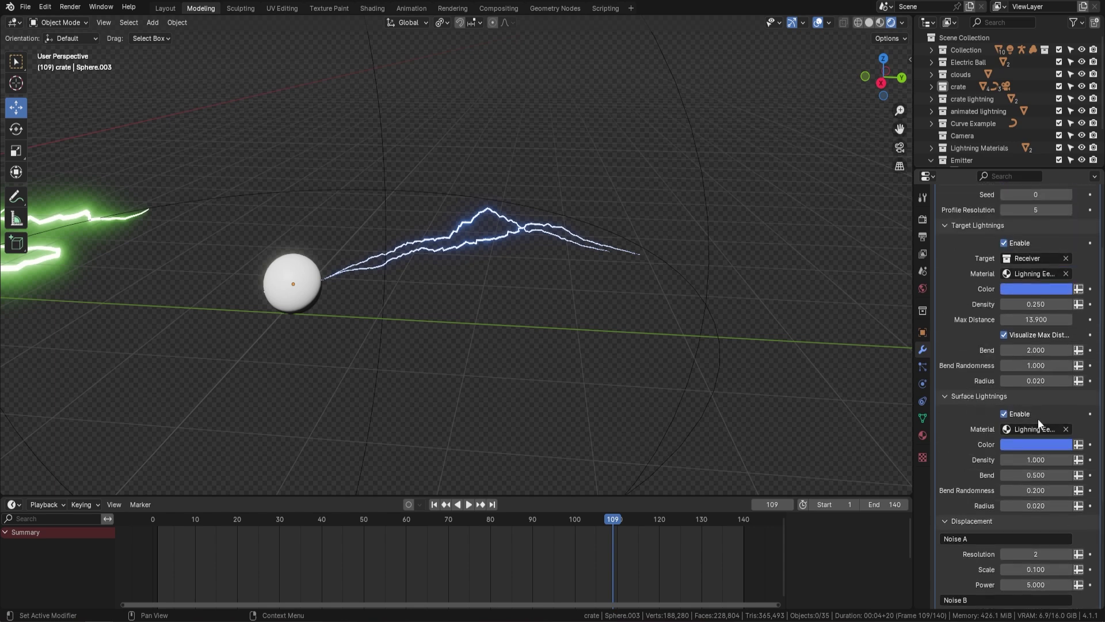
click(1006, 241)
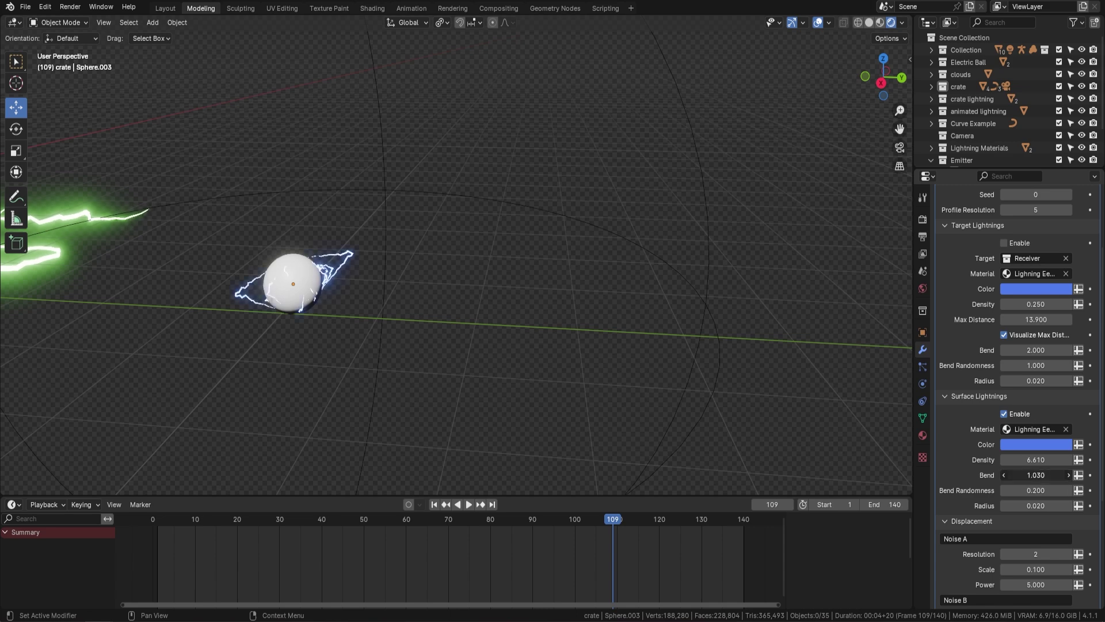
key(space)
middle_drag(325, 260, 375, 208)
scroll(351, 293, up, 3)
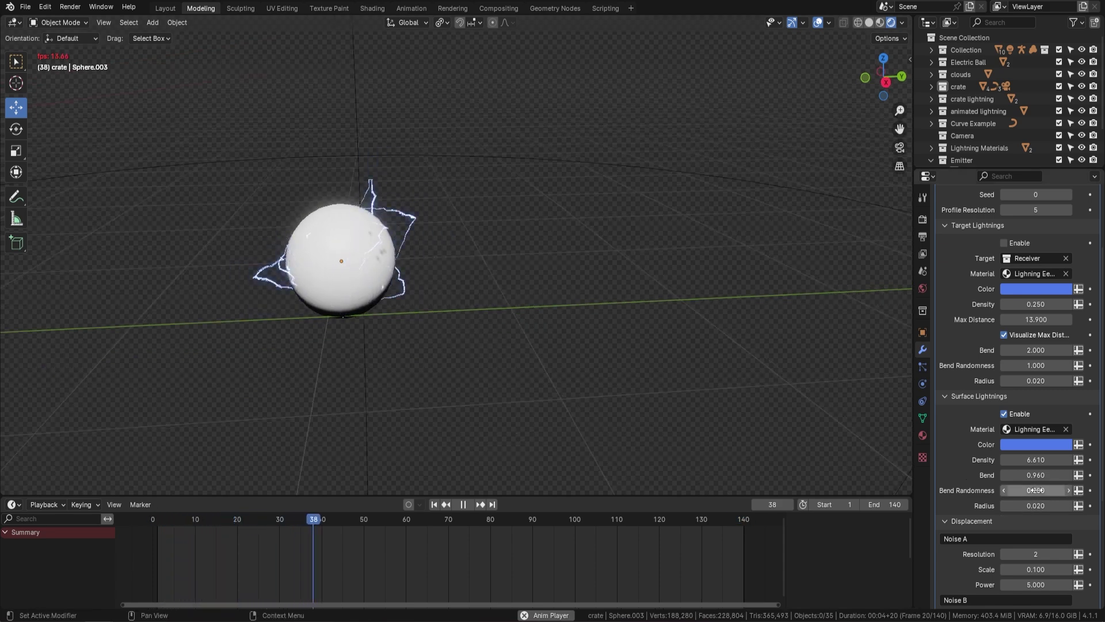
drag(1035, 505, 1051, 505)
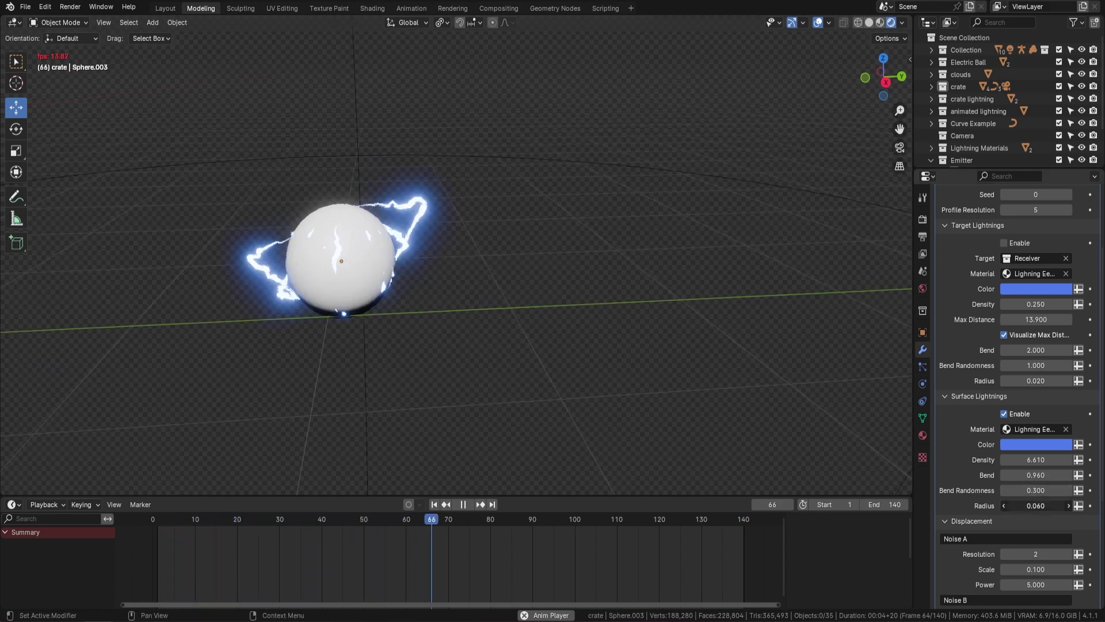
middle_drag(588, 266, 371, 220)
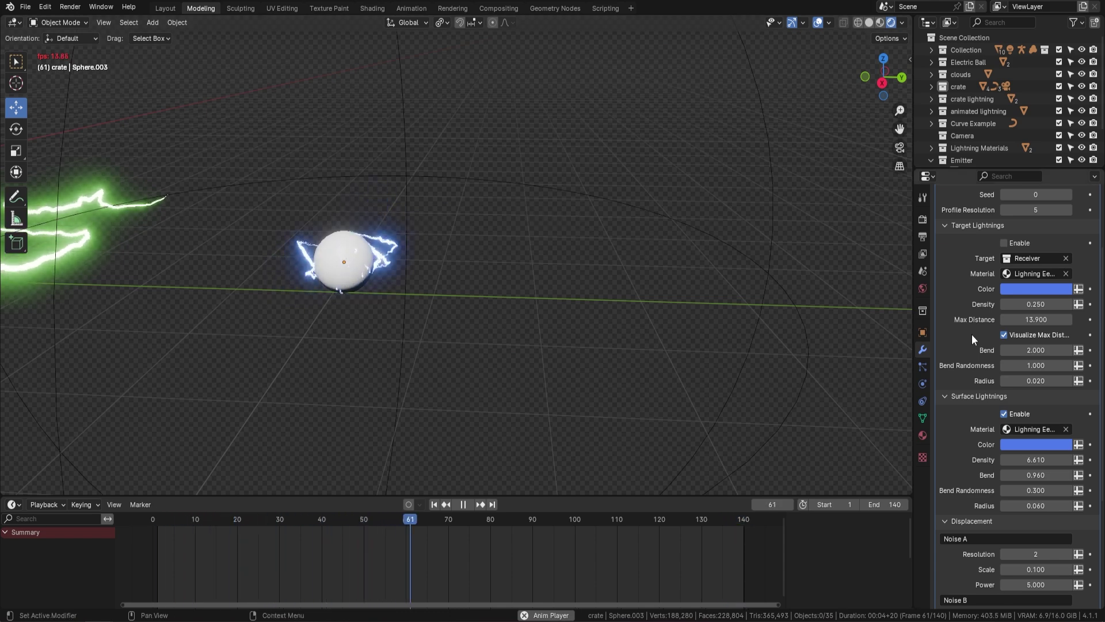
Collapse the emitter's first modifier and add a second Geometry Nodes modifier using the LightningEmittor node group
scroll(971, 334, up, 8)
click(944, 237)
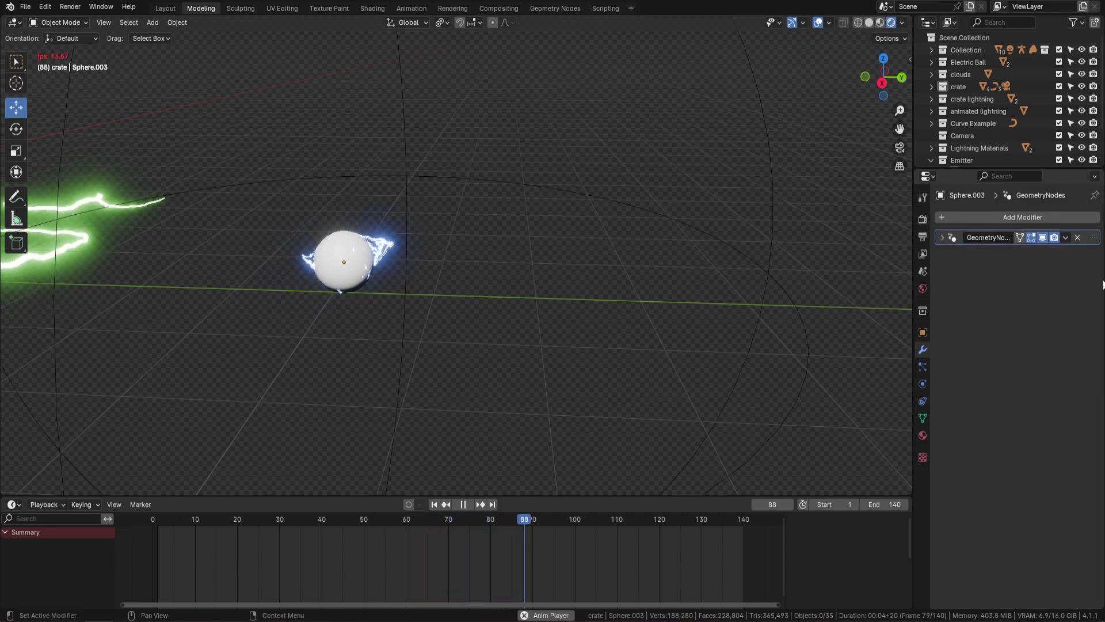
click(1022, 217)
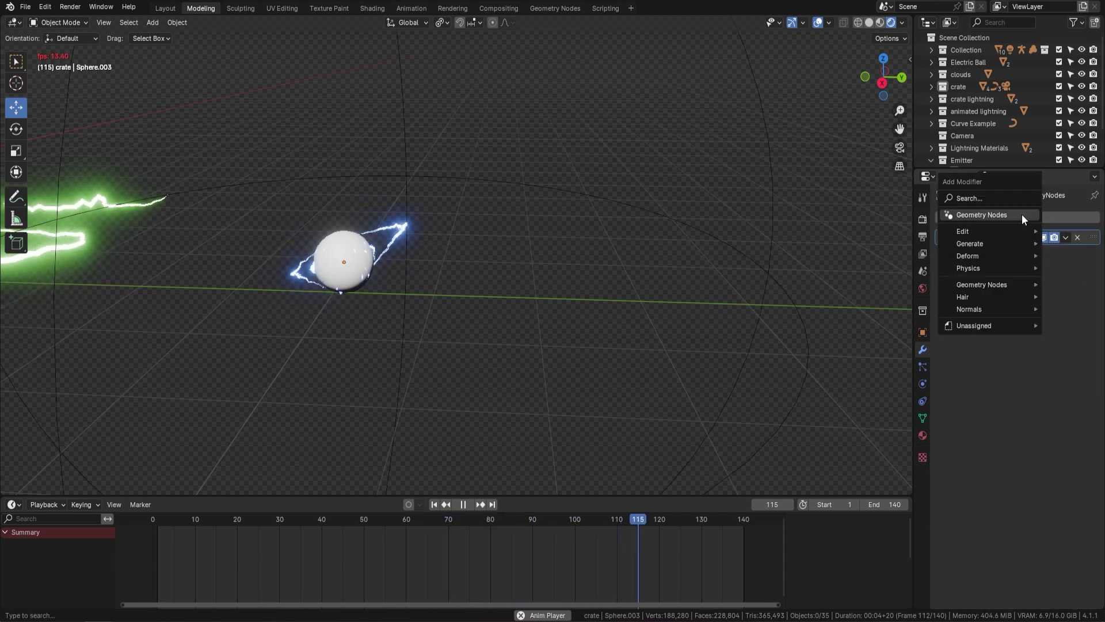
click(982, 214)
click(947, 273)
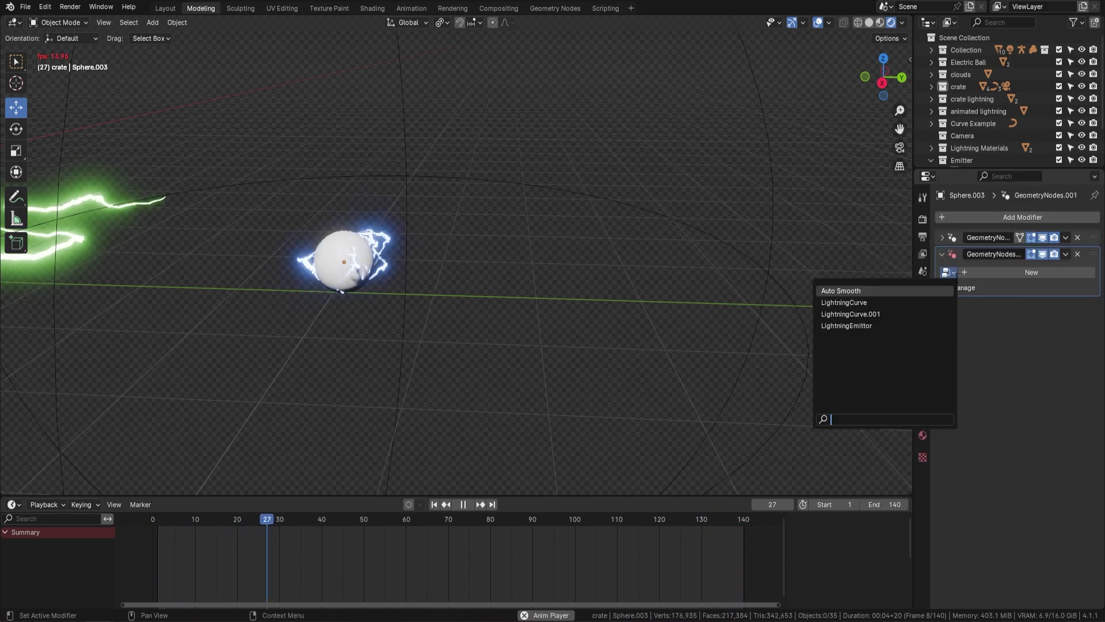
click(846, 325)
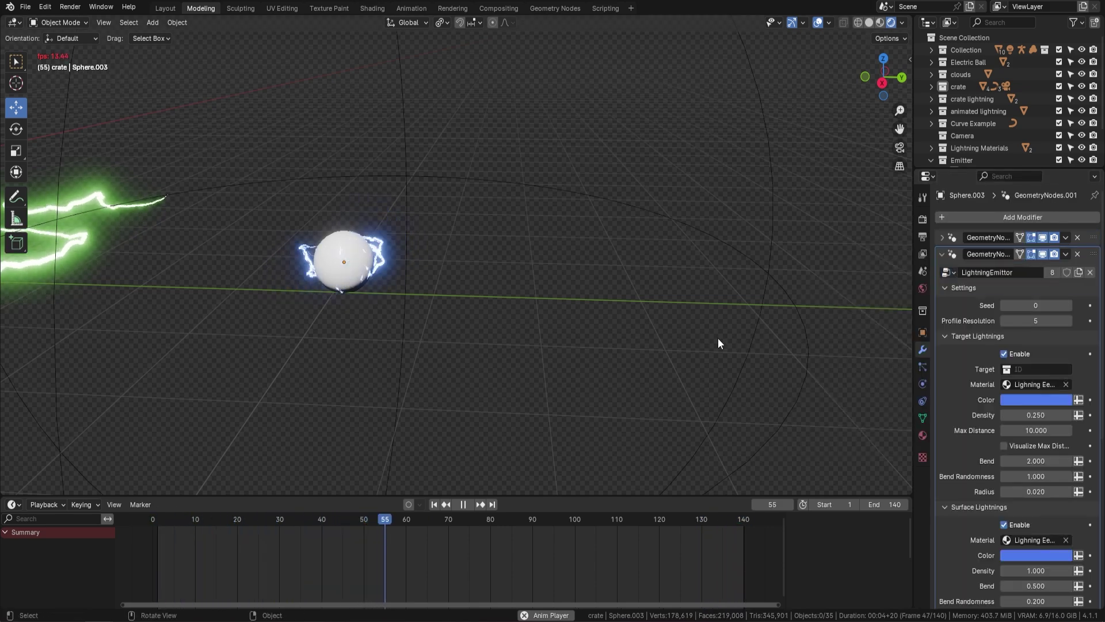
Set the second modifier's lightning target to the Receiver collection and its Max Distance to 15.37, and stop the playback
click(1036, 370)
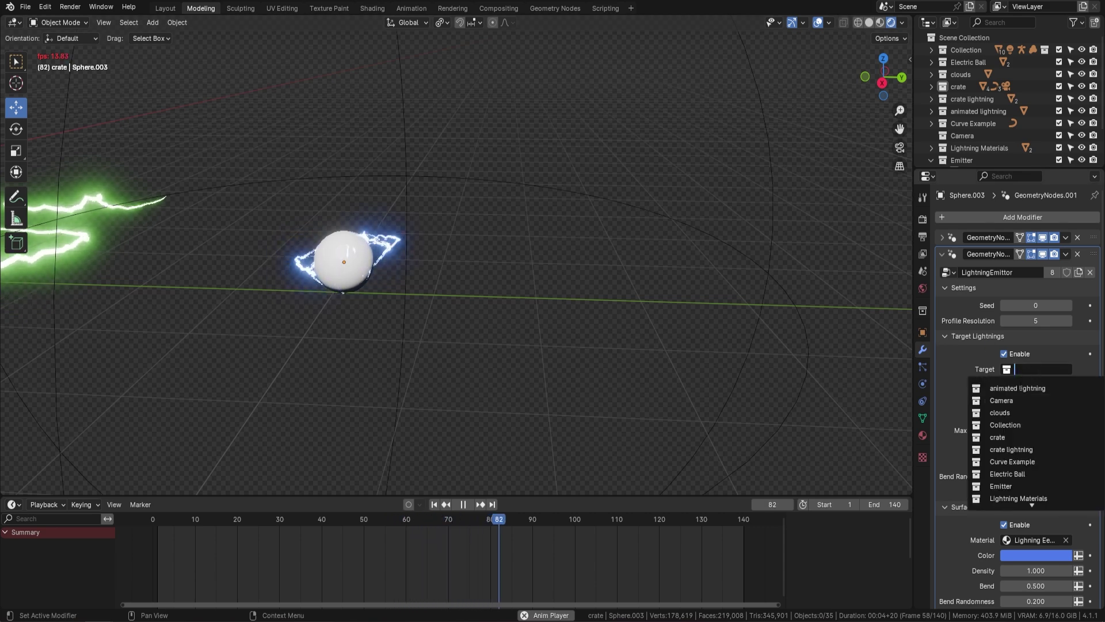
scroll(1002, 488, down, 2)
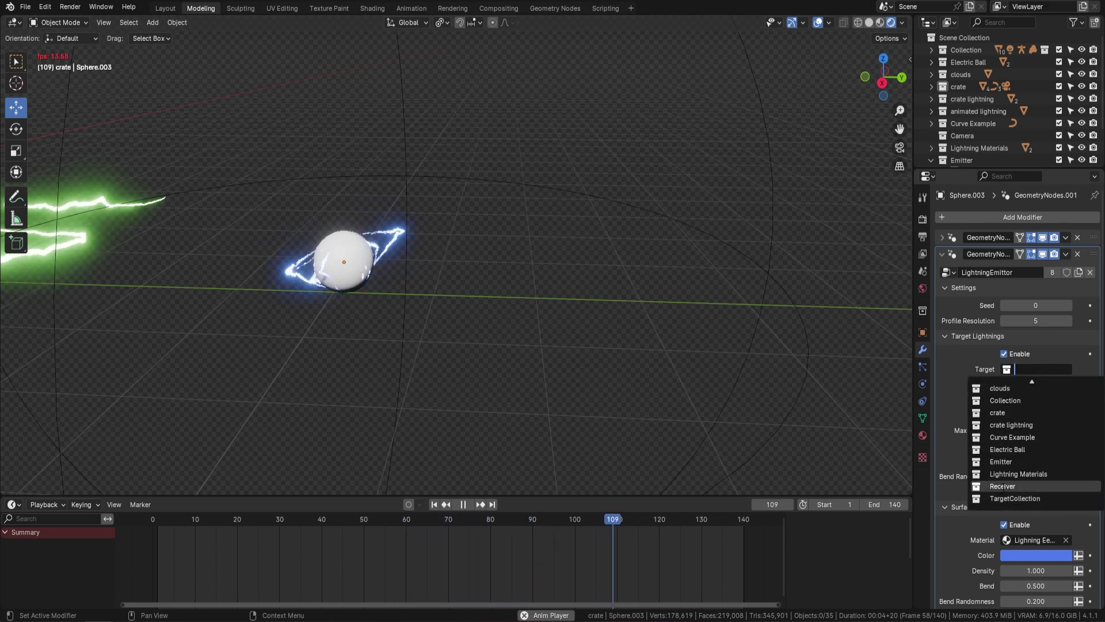
click(1002, 487)
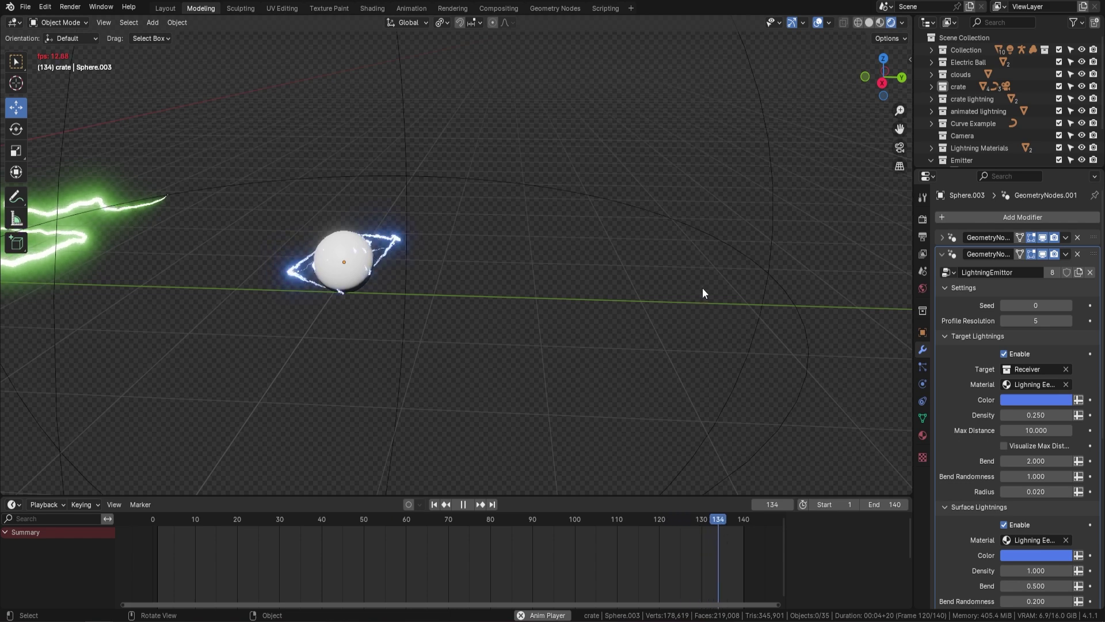
drag(1030, 430, 1084, 430)
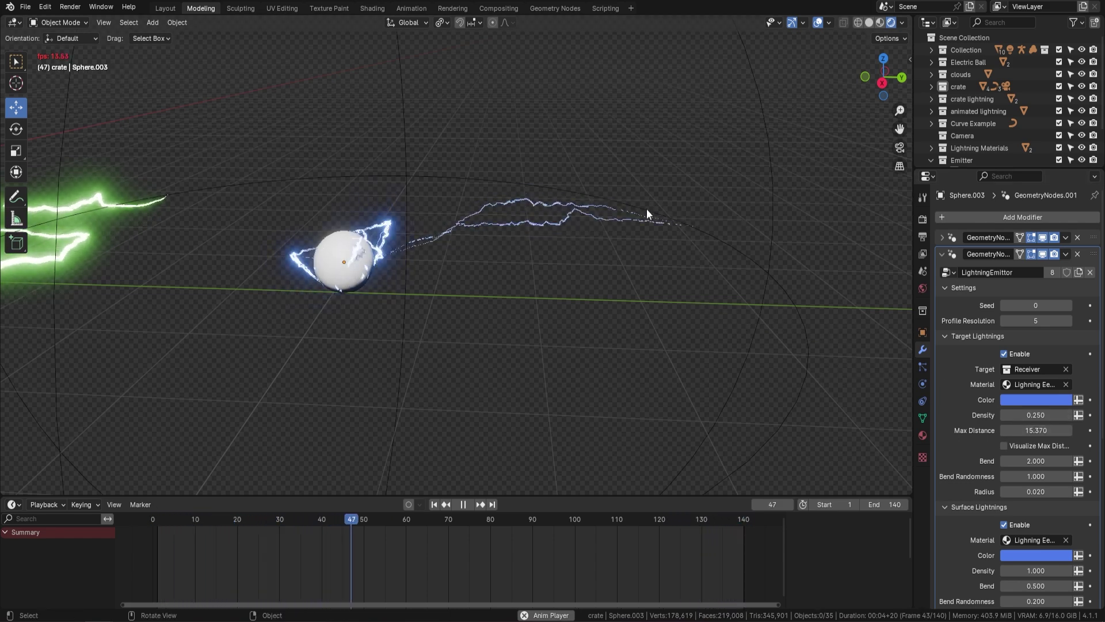
scroll(623, 230, up, 5)
scroll(393, 207, down, 5)
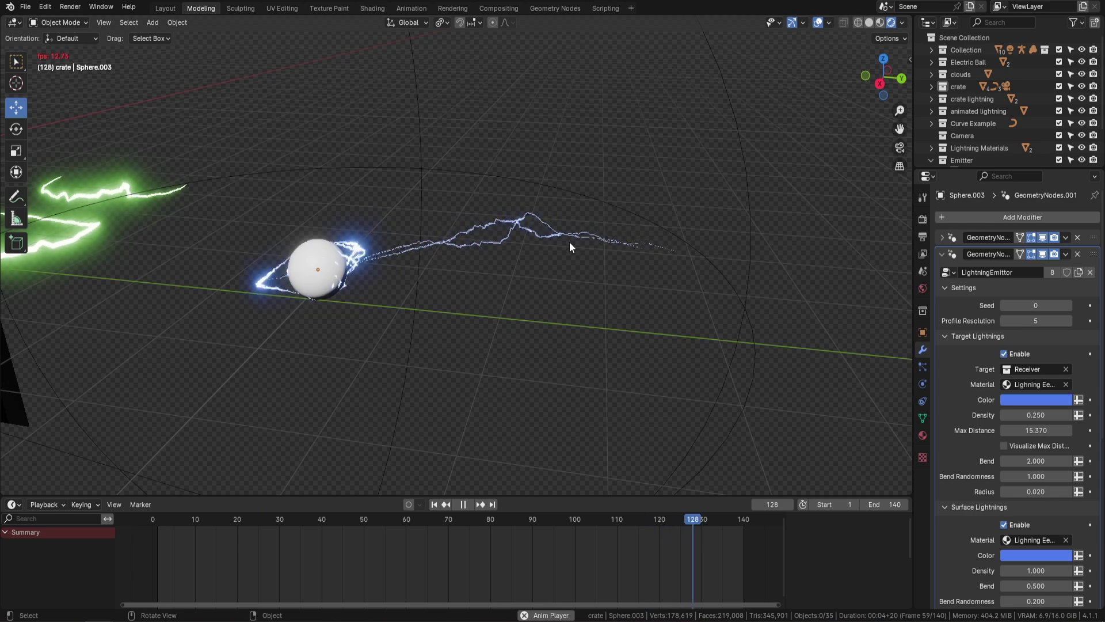
key(space)
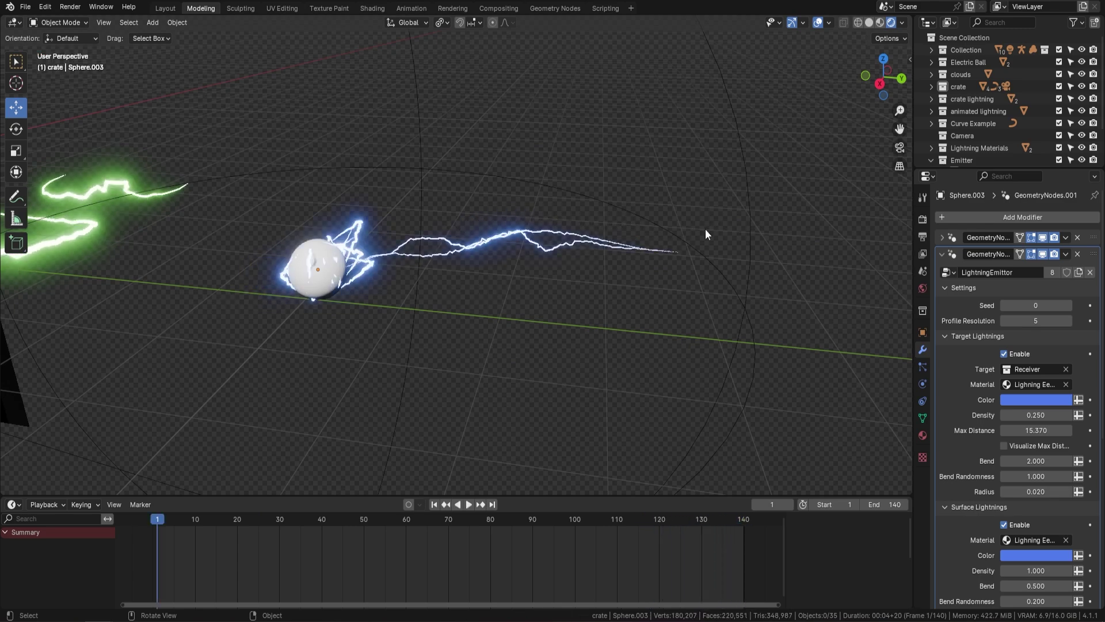
Duplicate the receiver sphere and offset the copy along the positive X axis
click(659, 265)
middle_drag(659, 265, 660, 222)
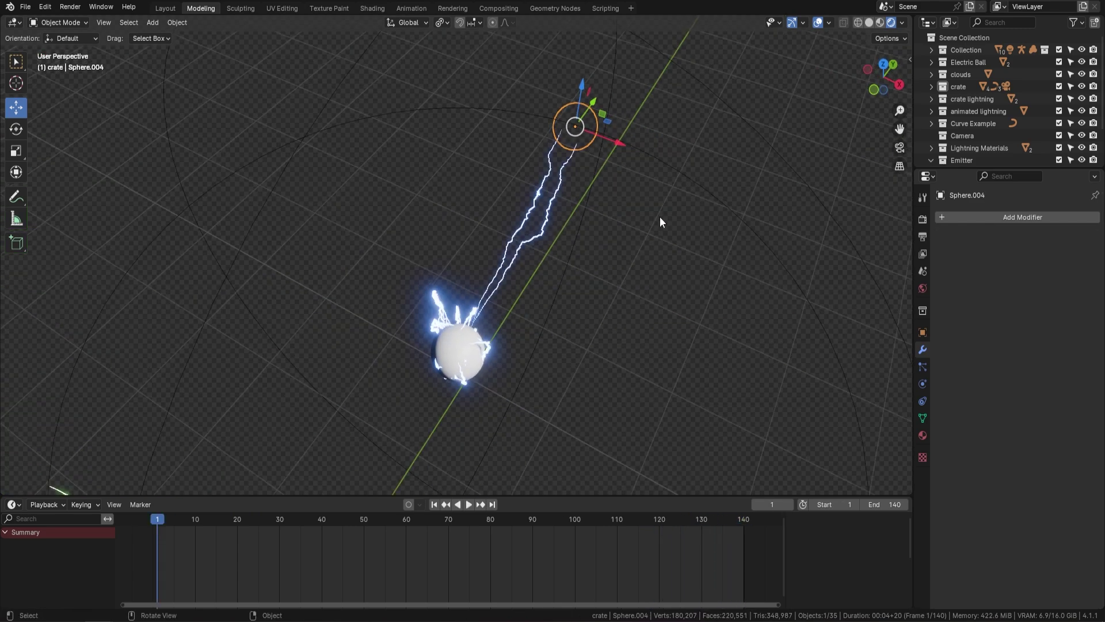
key(shift+d)
key(x)
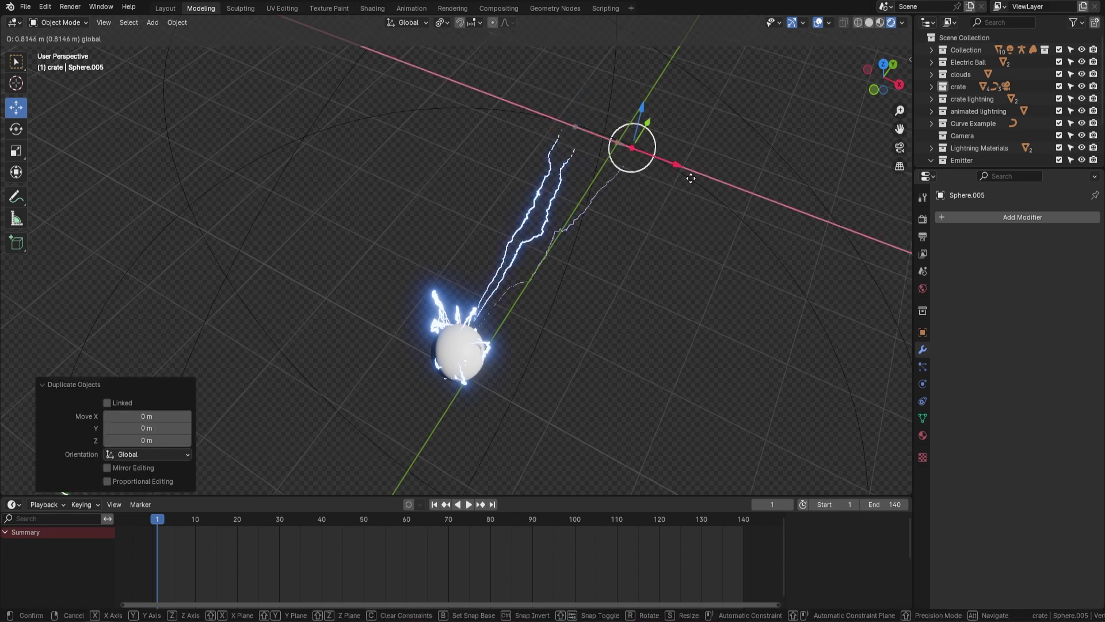
click(755, 218)
Move the duplicated receiver sphere about -2.22 m along the Y axis
middle_drag(754, 218, 739, 150)
key(g)
key(y)
click(591, 296)
middle_drag(592, 296, 565, 258)
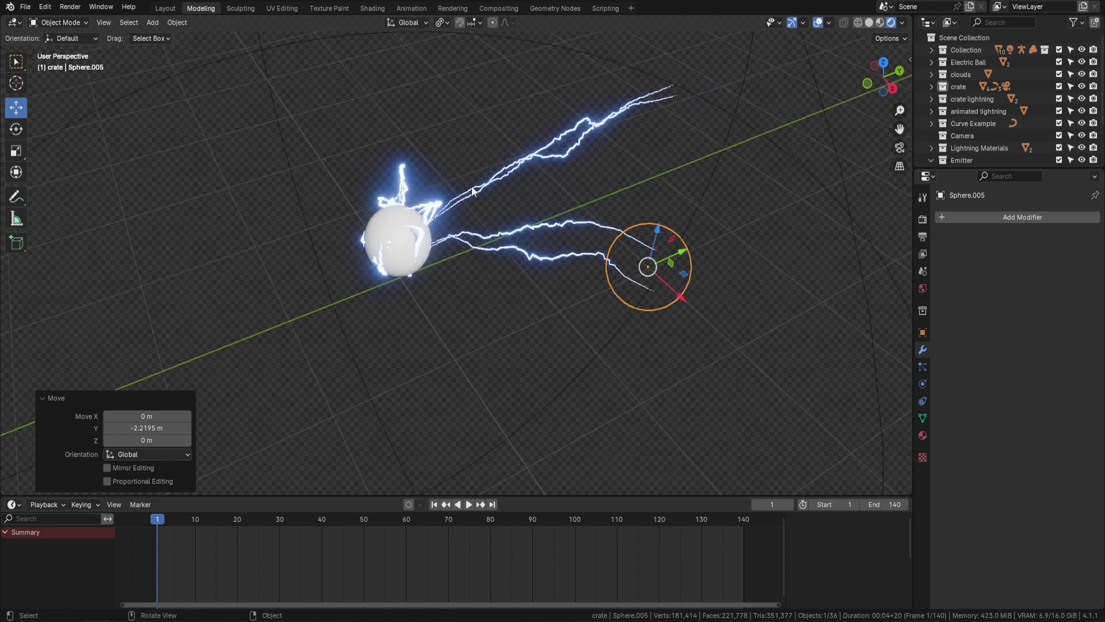
shift+middle_drag(647, 222, 651, 242)
Turn off Visualize Max Distance in the emitter sphere's first LightningEmittor modifier and collapse both modifiers
click(397, 245)
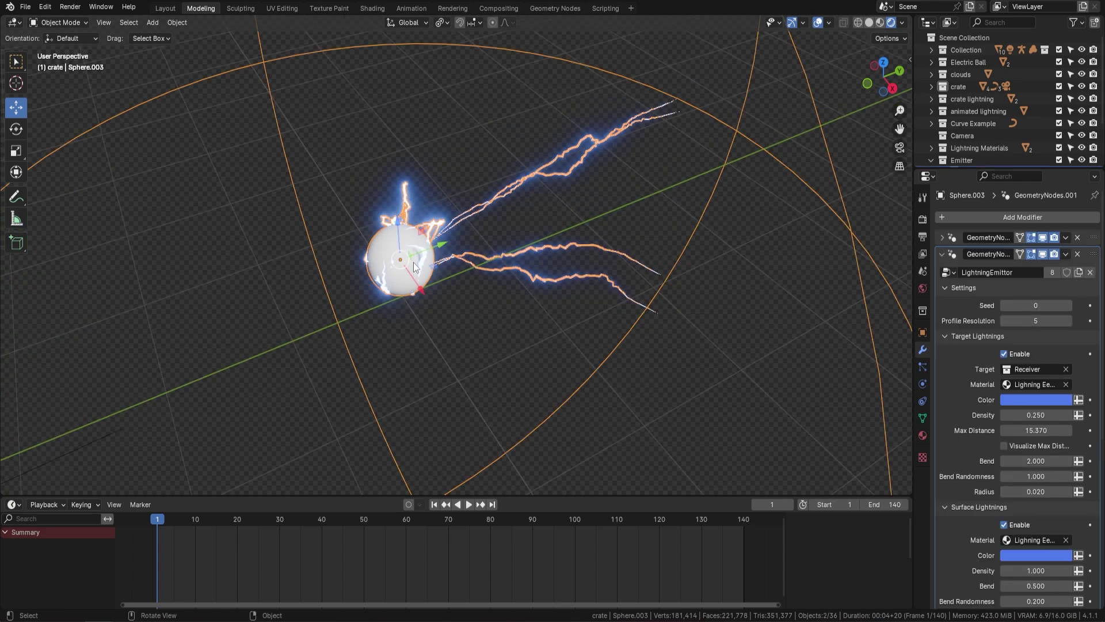
middle_drag(456, 235, 444, 188)
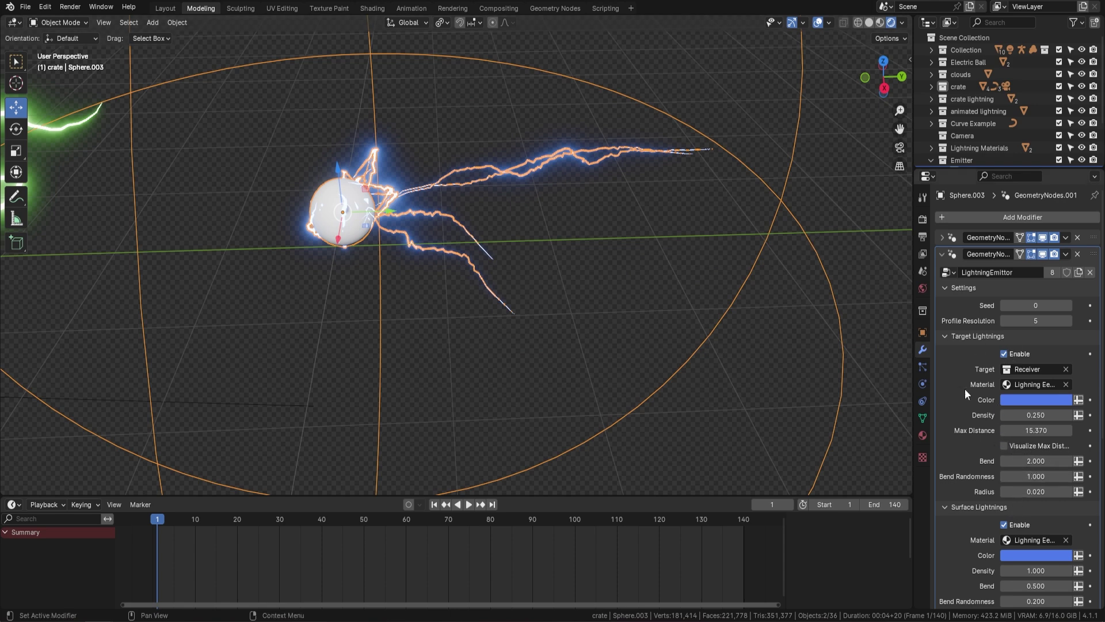
click(941, 238)
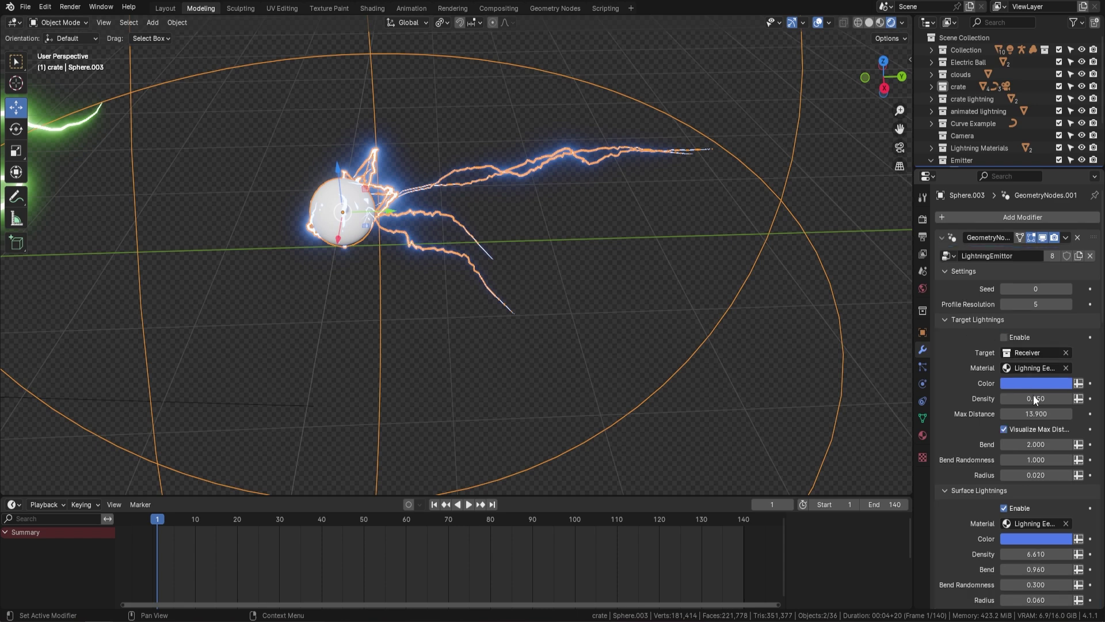
click(1003, 430)
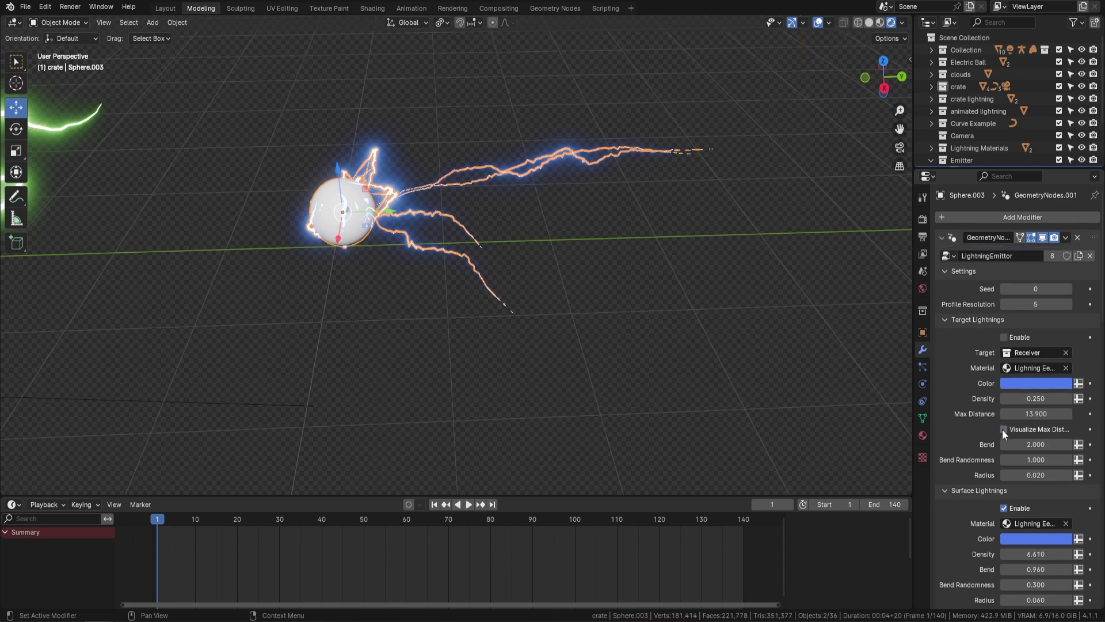
click(943, 237)
click(941, 254)
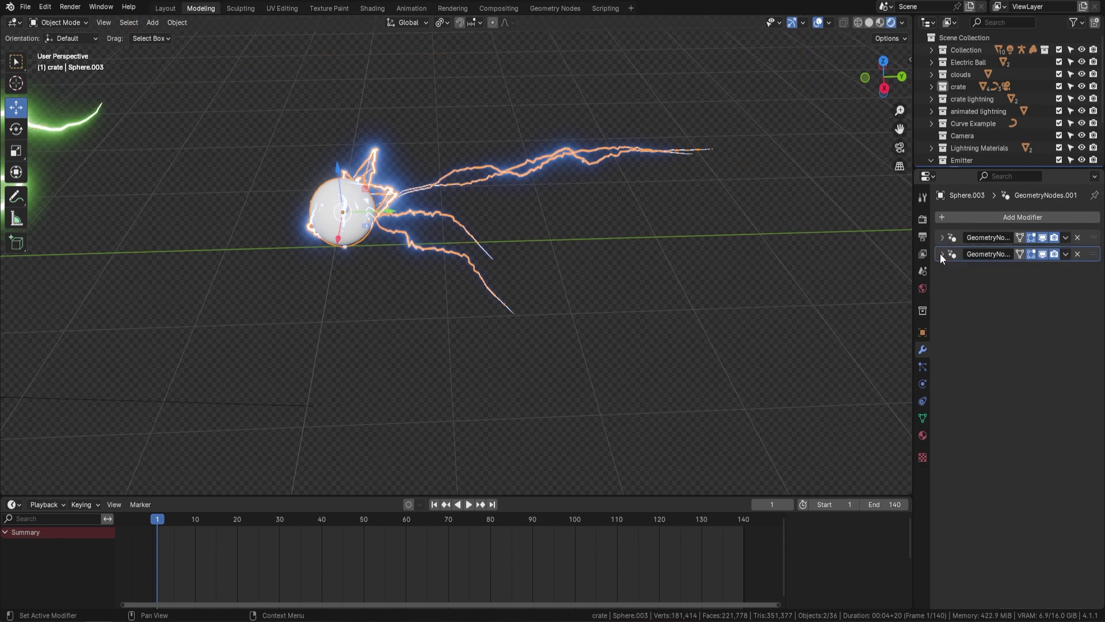
middle_drag(777, 253, 626, 275)
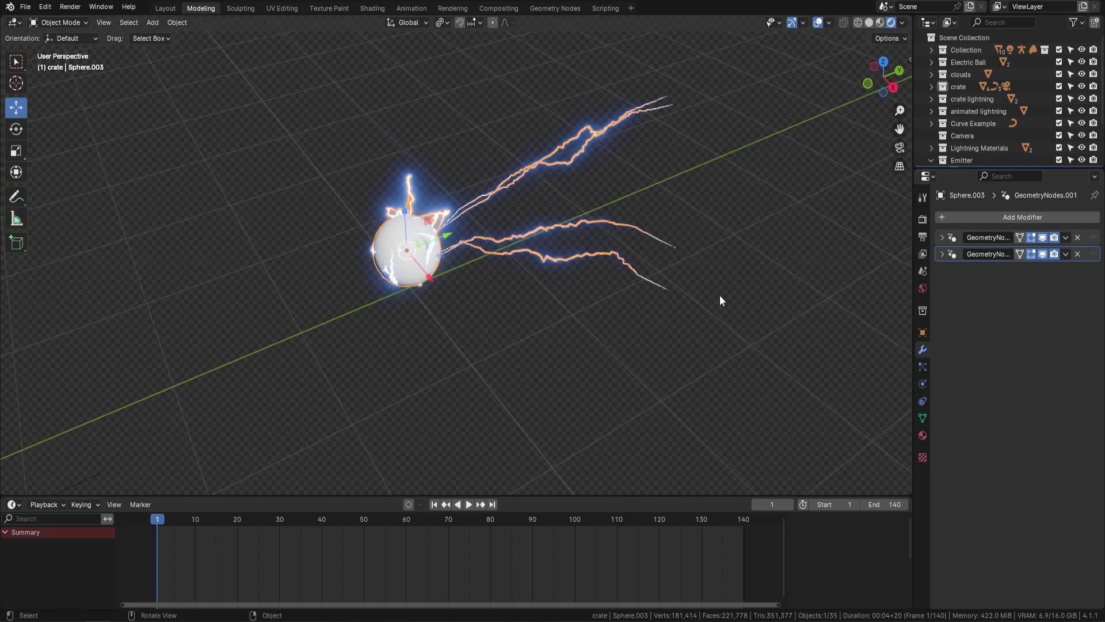
Move the duplicated receiver sphere into a new collection named "receiver 2"
click(695, 267)
key(m)
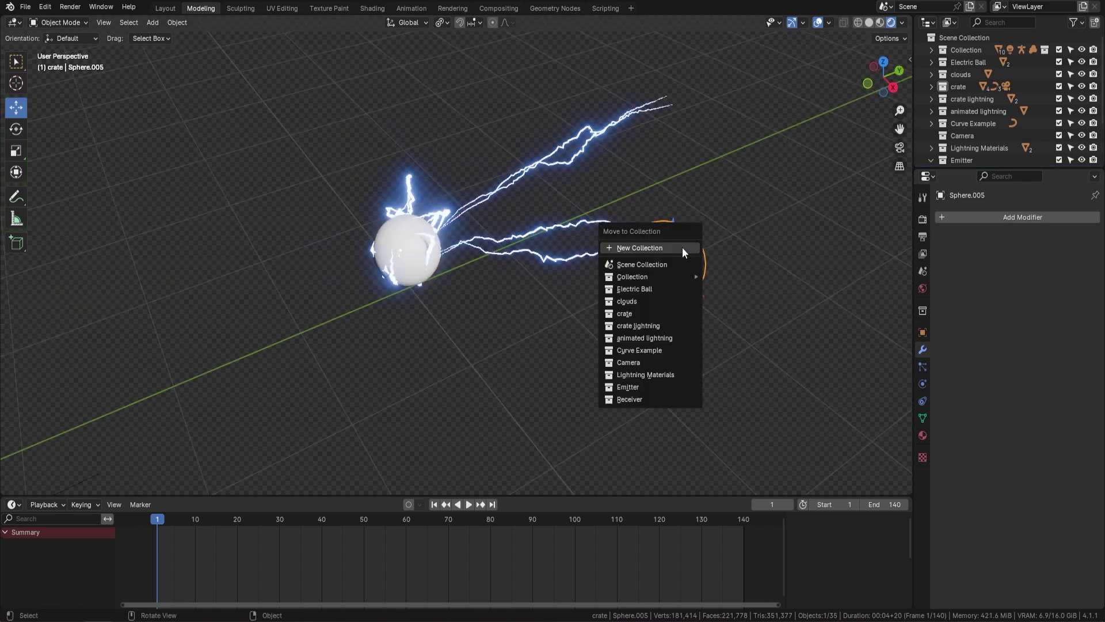
click(681, 247)
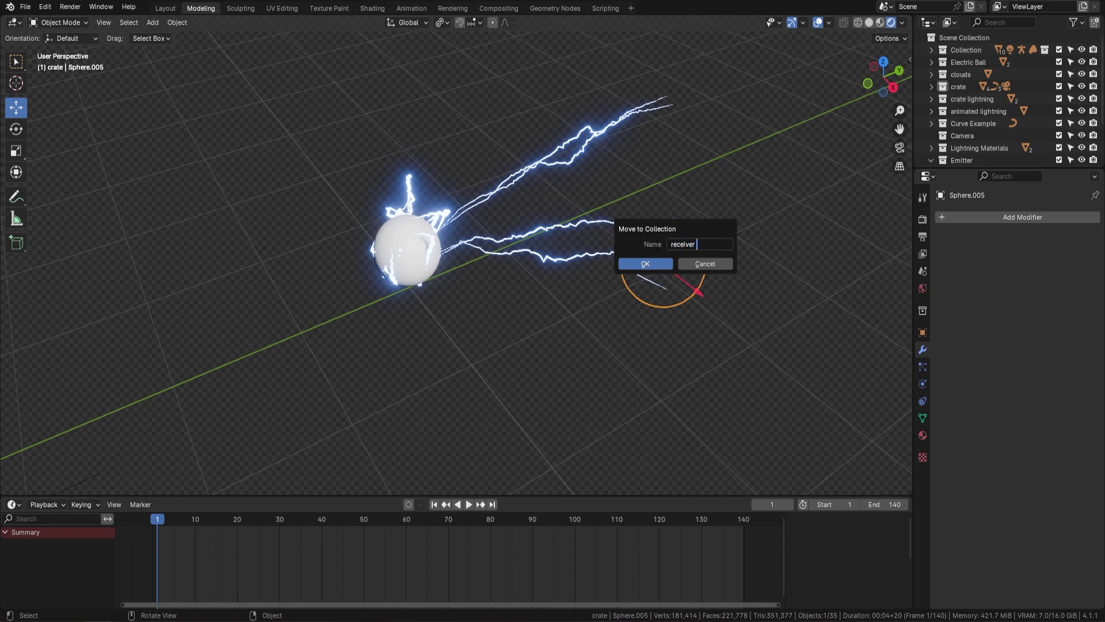
click(655, 263)
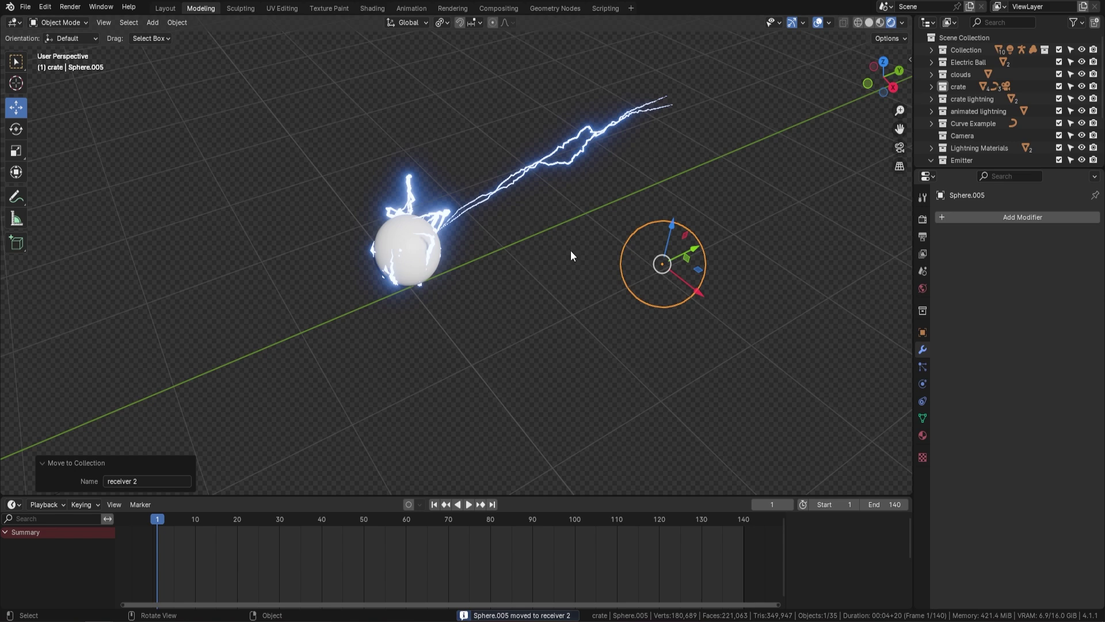
Add a third Geometry Nodes modifier to the emitter sphere and assign the LightningEmittor node group to it
click(408, 244)
click(1003, 217)
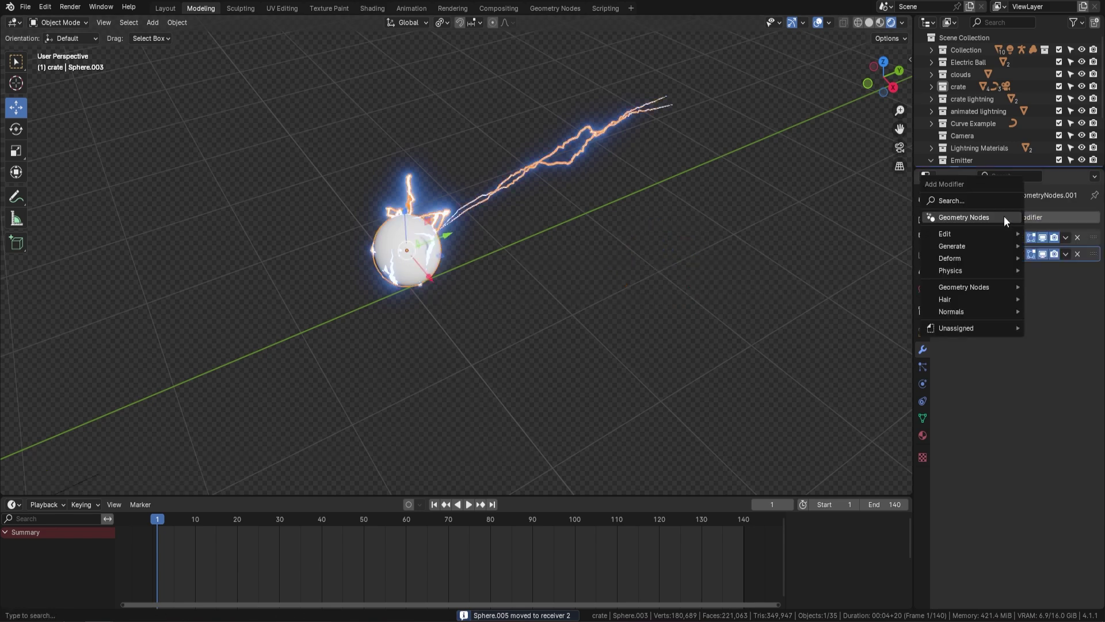
click(975, 217)
click(948, 289)
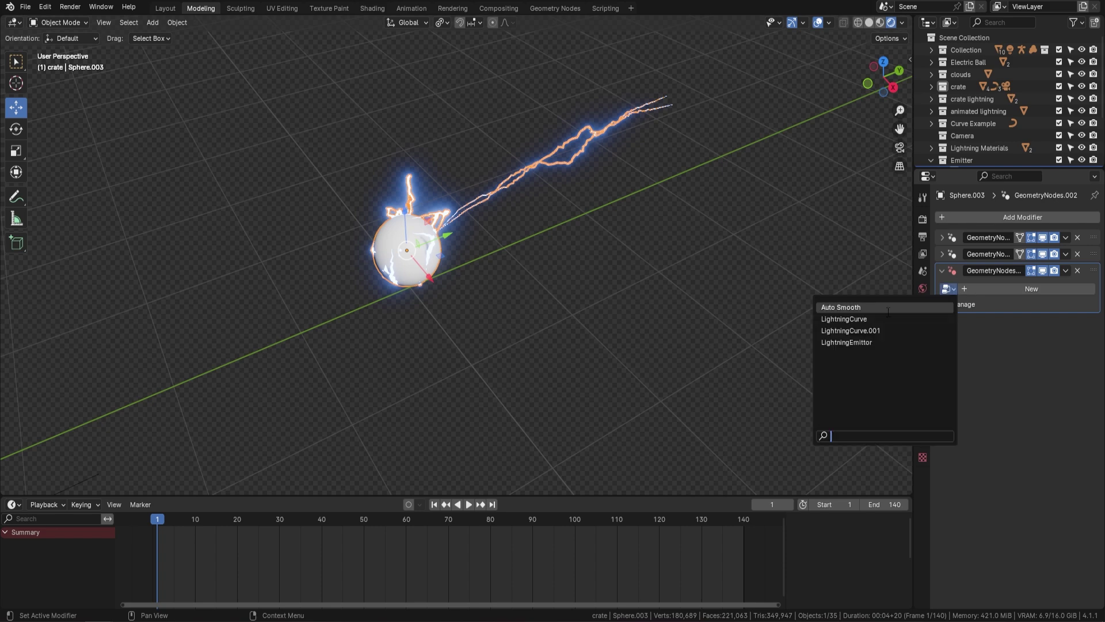
click(861, 343)
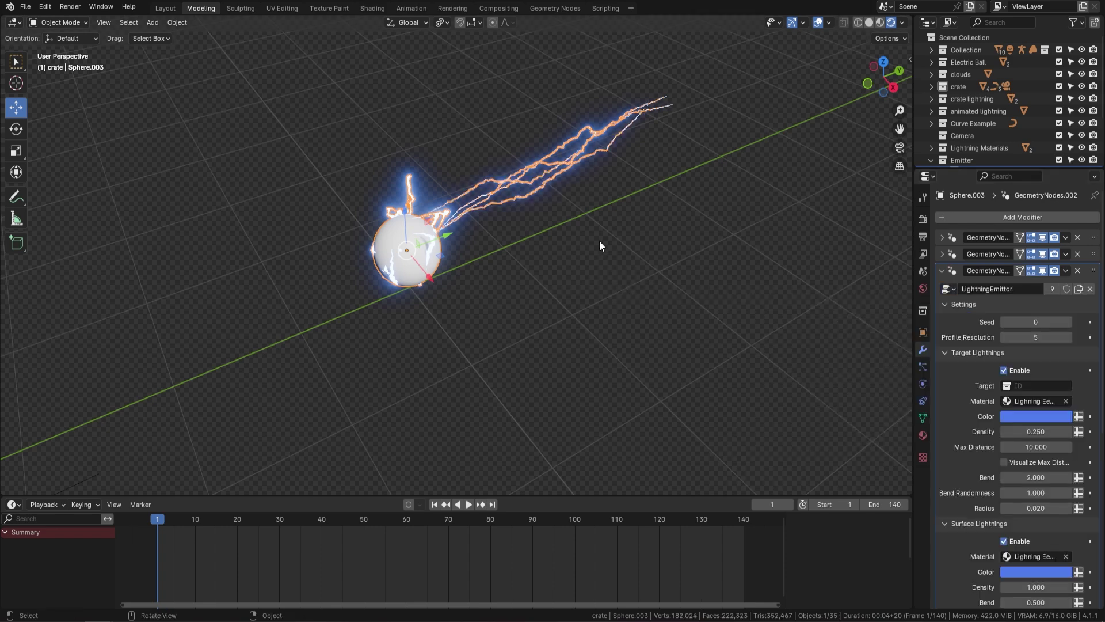
Set the third modifier's lightning target to the receiver 2 collection
click(1036, 385)
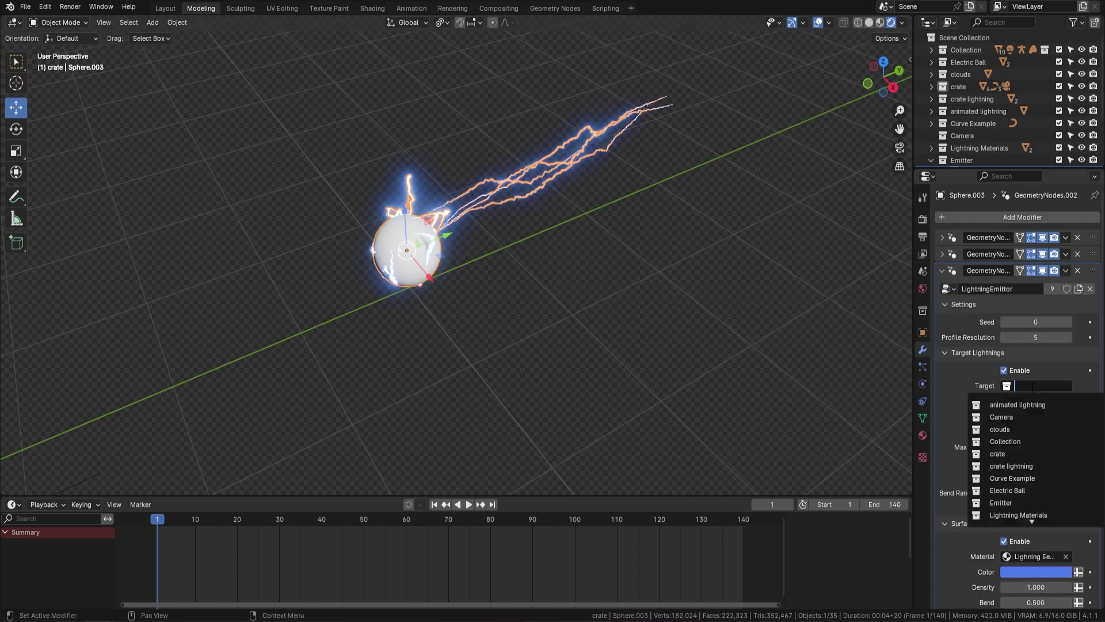
scroll(1025, 505, down, 3)
click(1012, 503)
Play the animation, enable Strike in the third modifier and set its strike Length to 0.480
middle_drag(505, 253, 610, 177)
scroll(1013, 403, down, 10)
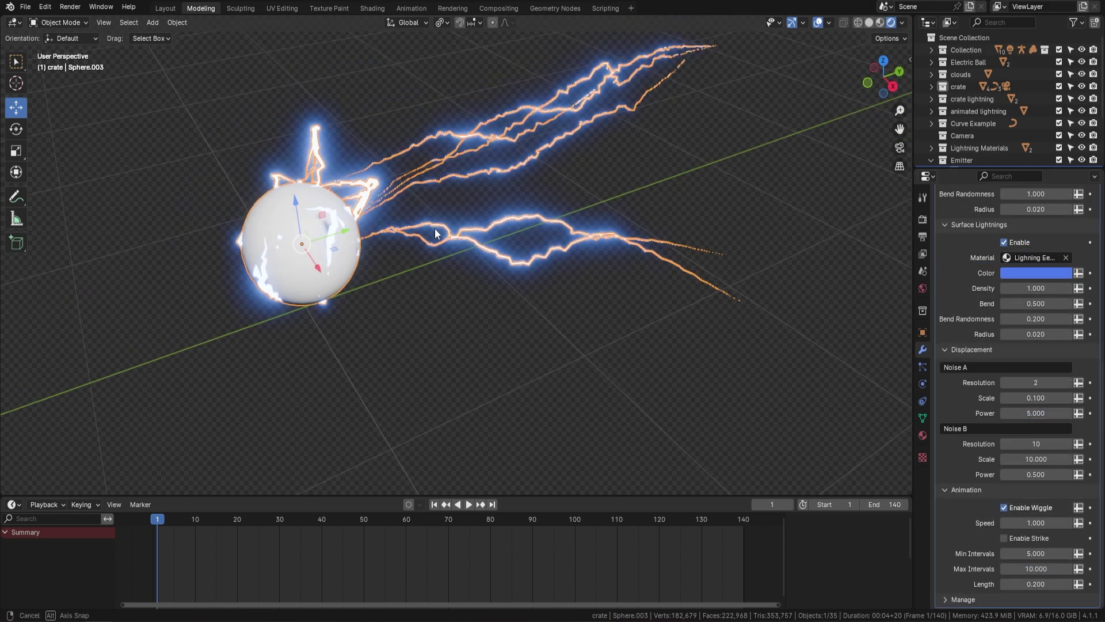
key(space)
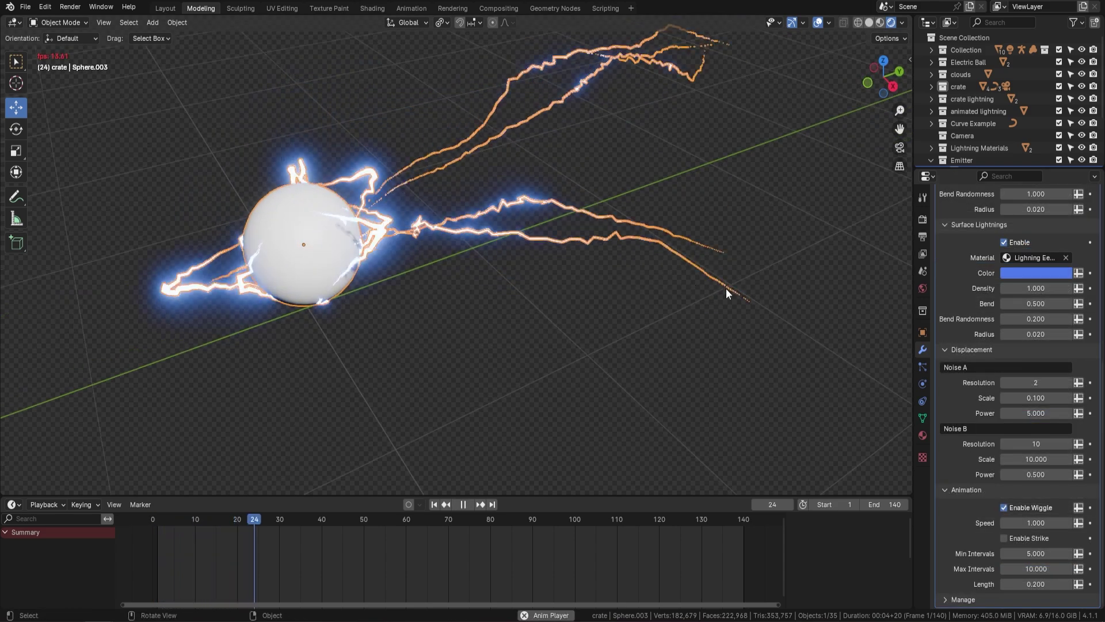
click(1003, 536)
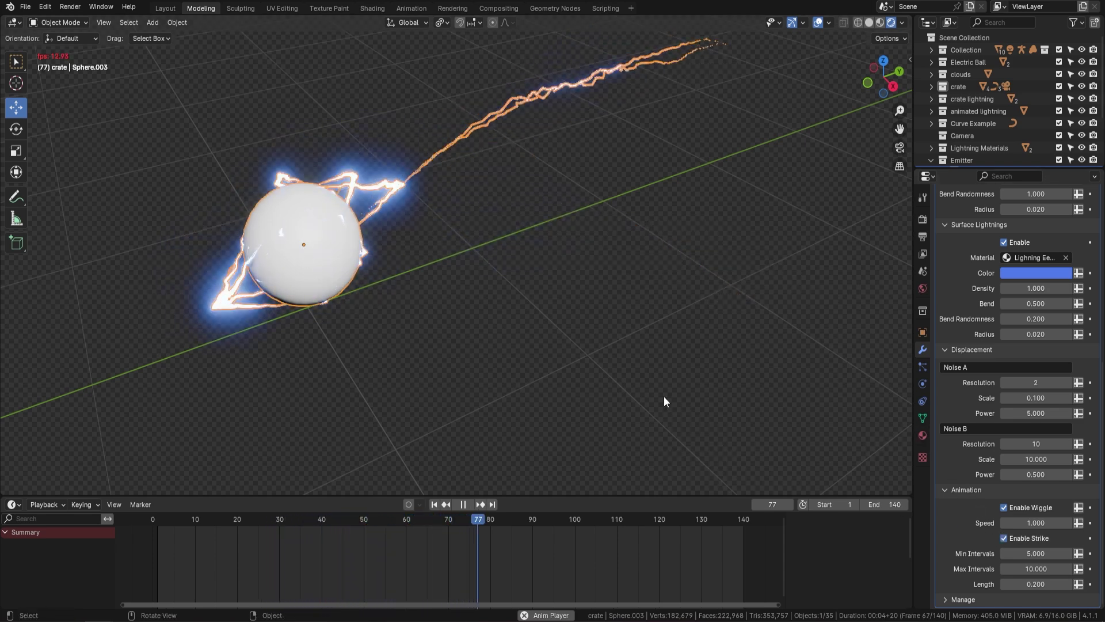
drag(1040, 584, 1056, 585)
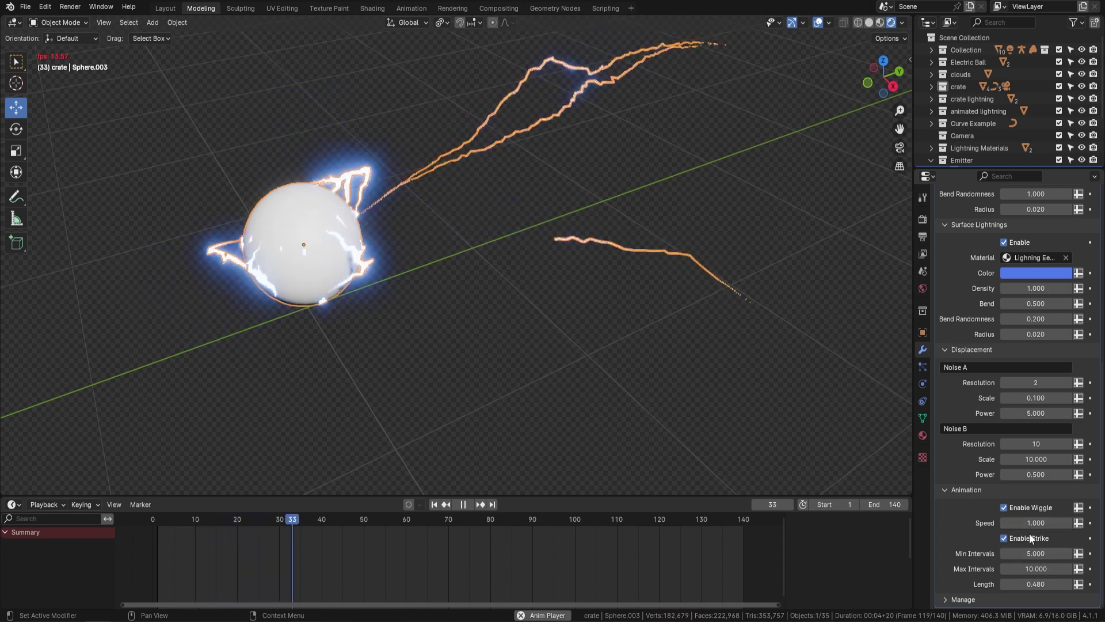
Pause playback, set the third modifier's animation Speed to 5 and Min Intervals to 1, and resume playing
key(space)
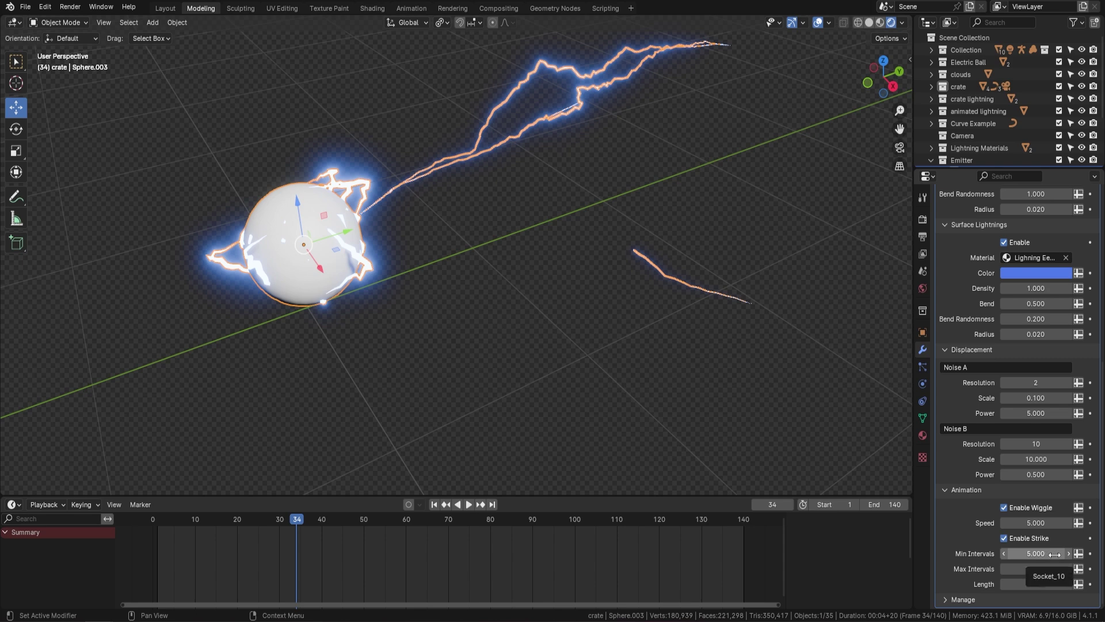
key(Return)
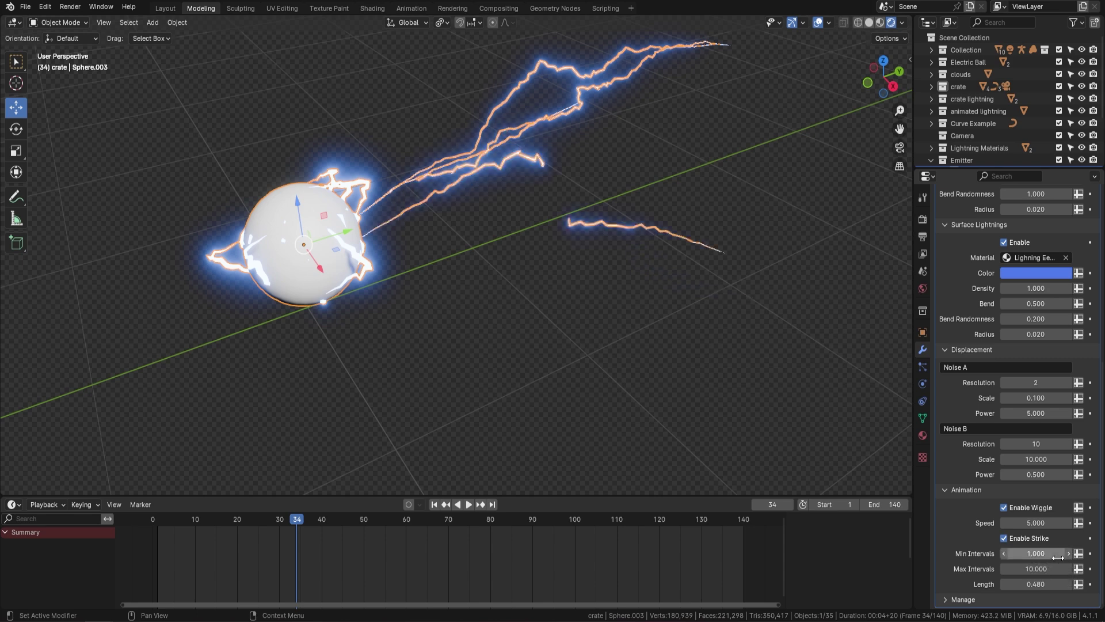
key(space)
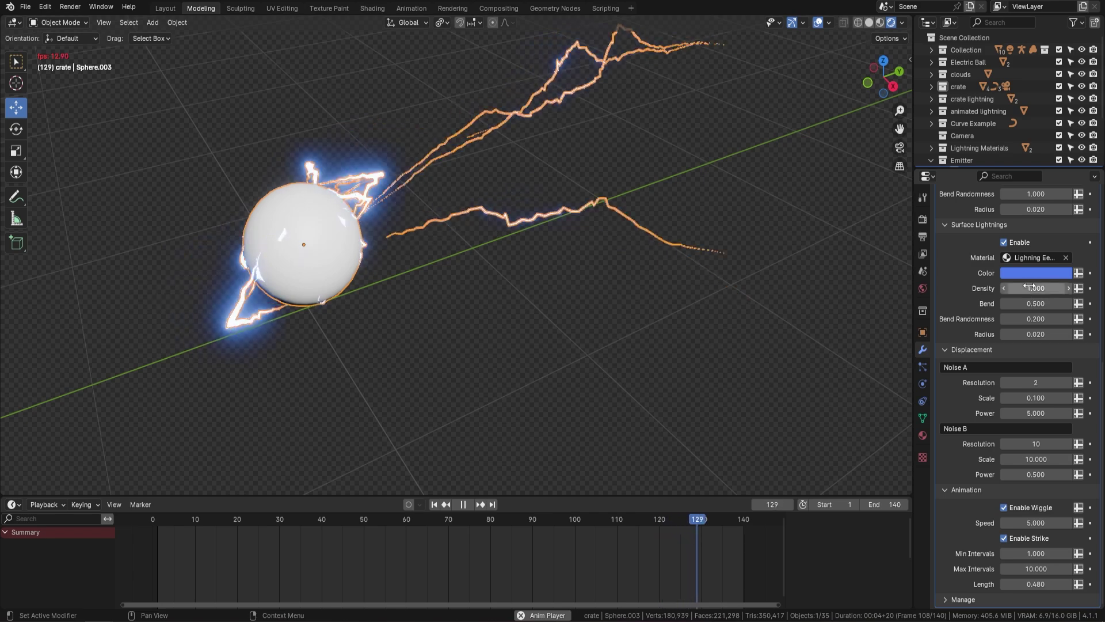
Try a Target Lightnings Density of 1.590 in the third modifier, and set it to 0.910
scroll(1038, 282, up, 4)
scroll(1039, 276, up, 1)
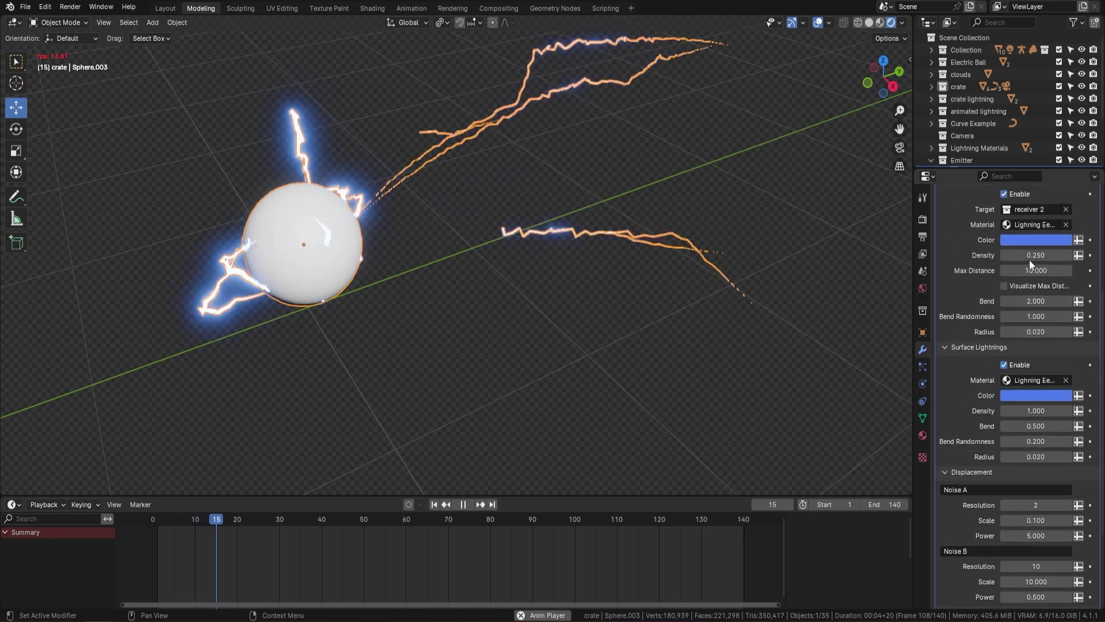
drag(1036, 255, 1082, 255)
middle_drag(602, 264, 509, 249)
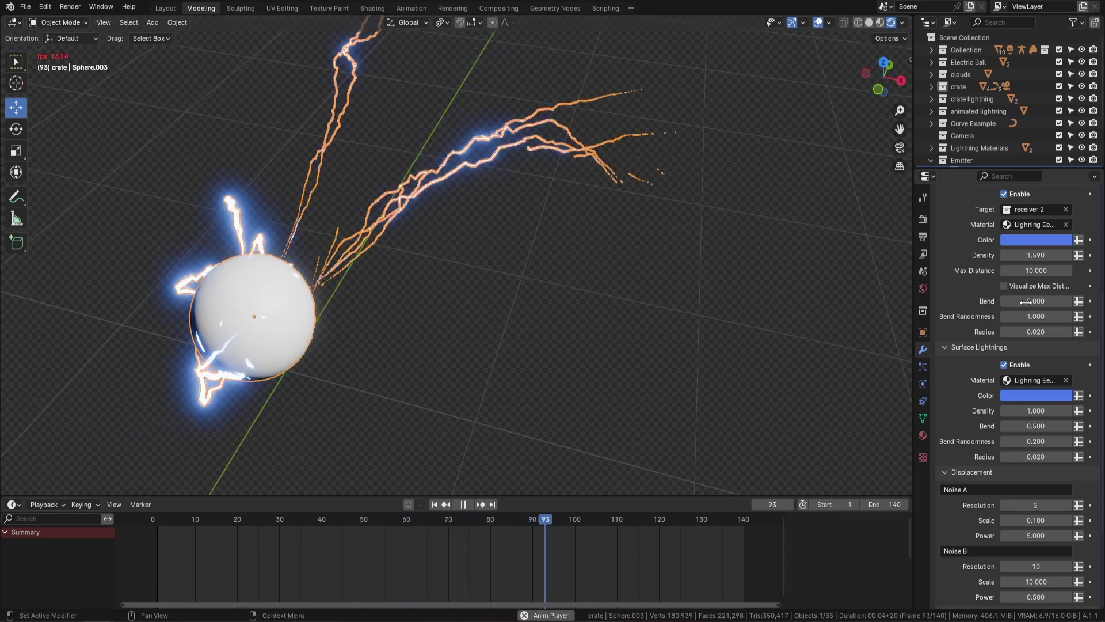
drag(1039, 255, 998, 255)
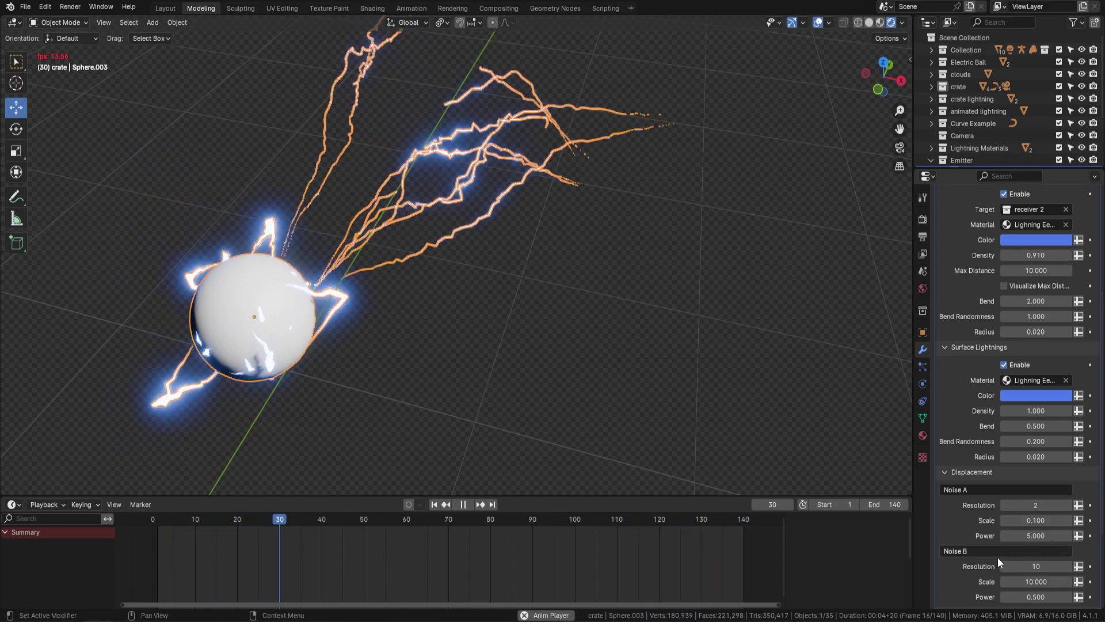
Set the third modifier's Min Intervals to 6.710, deselect the emitter sphere and stop the playback
scroll(1024, 562, down, 5)
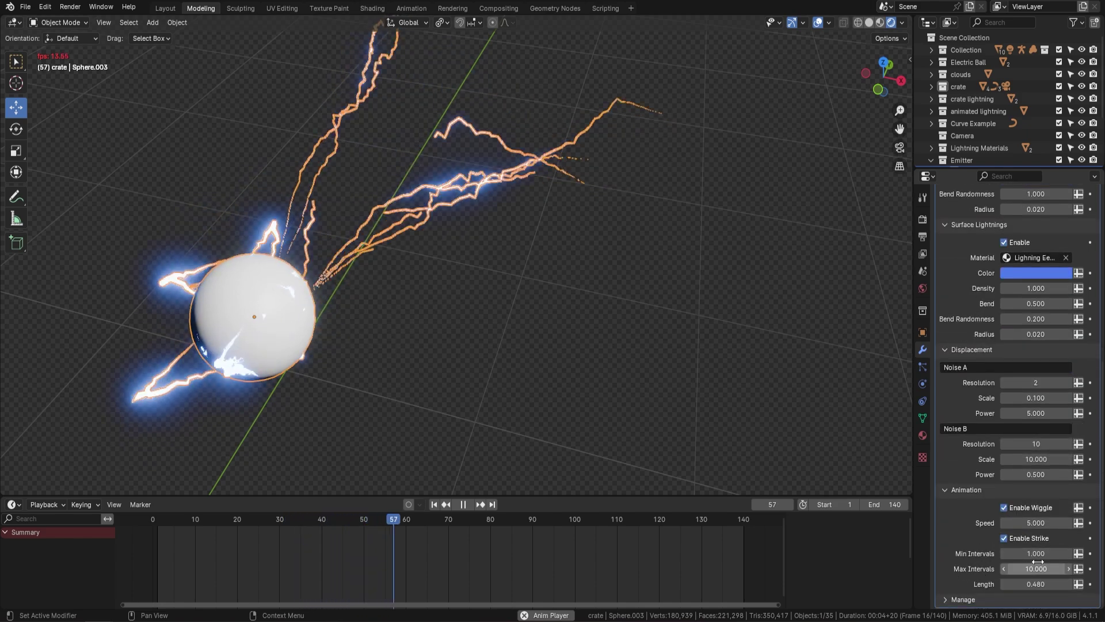
drag(1053, 554, 1082, 553)
middle_drag(807, 489, 538, 265)
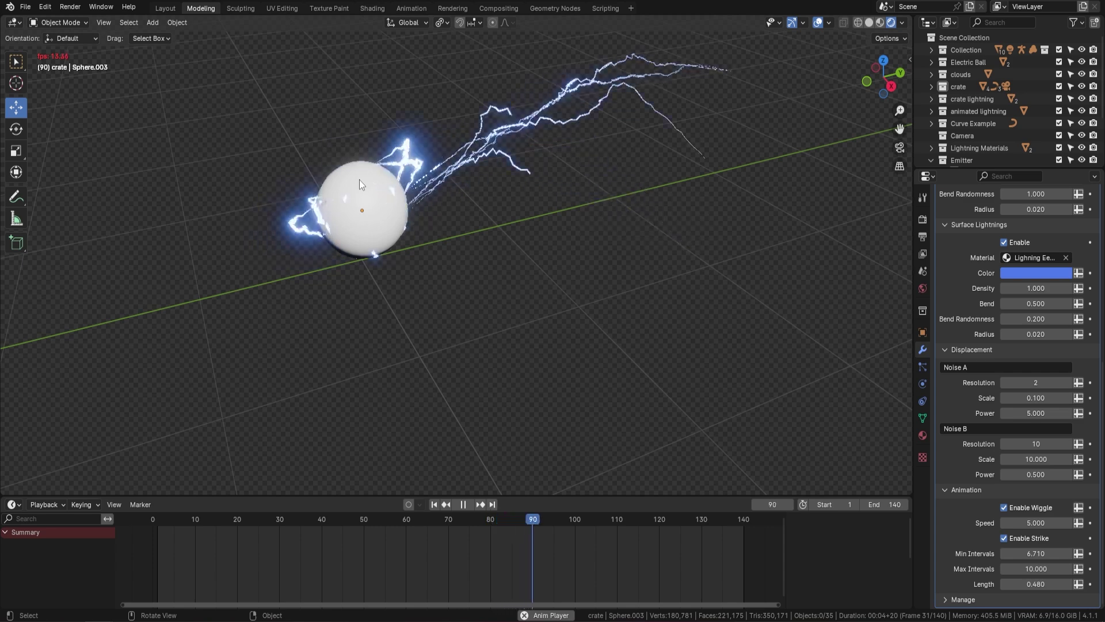
key(space)
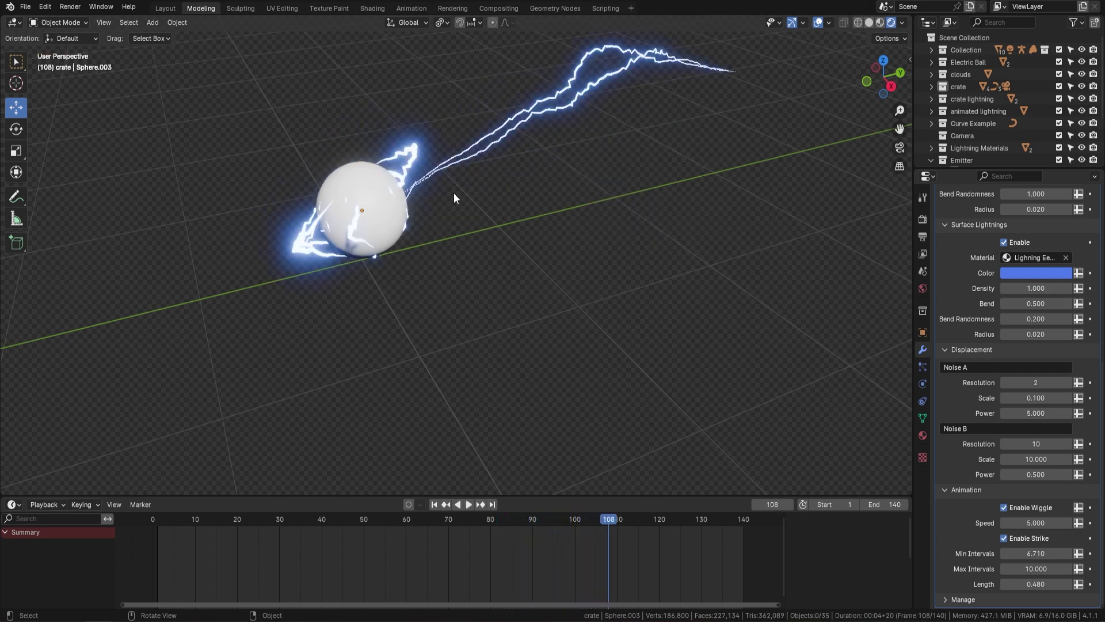
Examine the whole scene with the example props, the lettering and the emitter sphere, briefly playing the animation
scroll(454, 192, down, 4)
shift+middle_drag(356, 227, 581, 242)
middle_drag(495, 259, 439, 299)
scroll(505, 256, up, 3)
scroll(464, 241, up, 2)
key(space)
scroll(505, 259, up, 2)
key(space)
scroll(475, 226, down, 5)
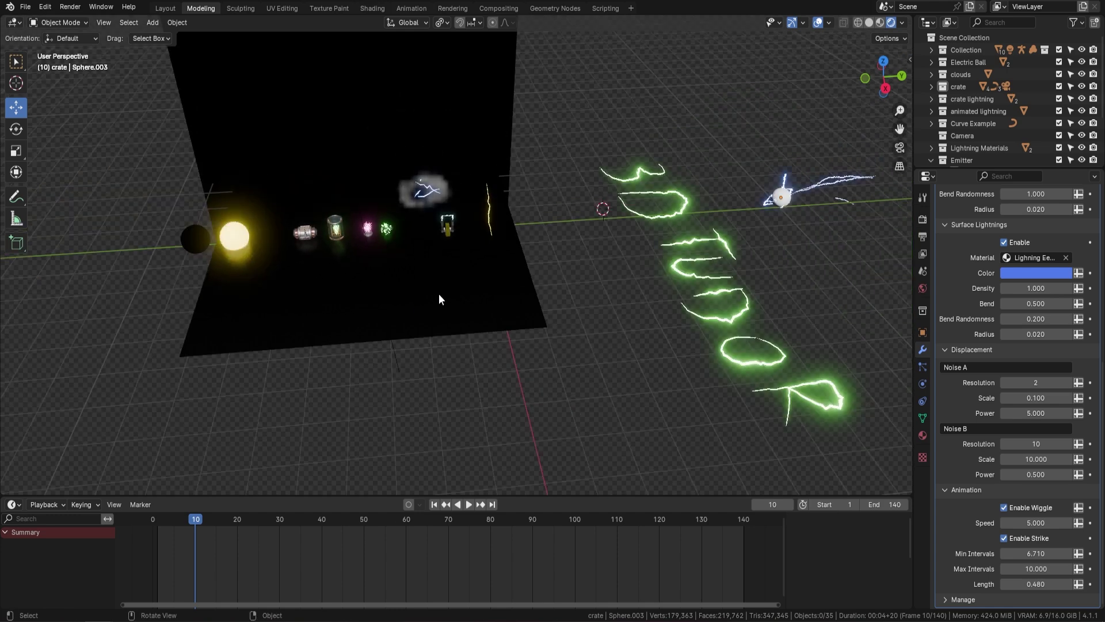
Add a UV sphere mesh to the scene
key(shift+a)
mouse_move(439, 294)
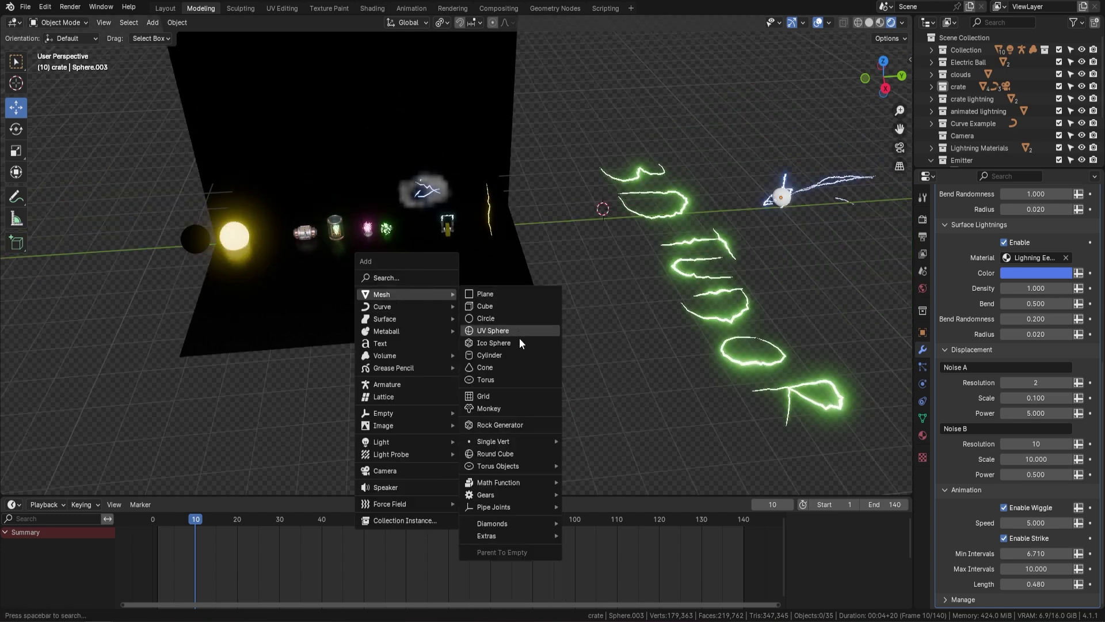
click(505, 326)
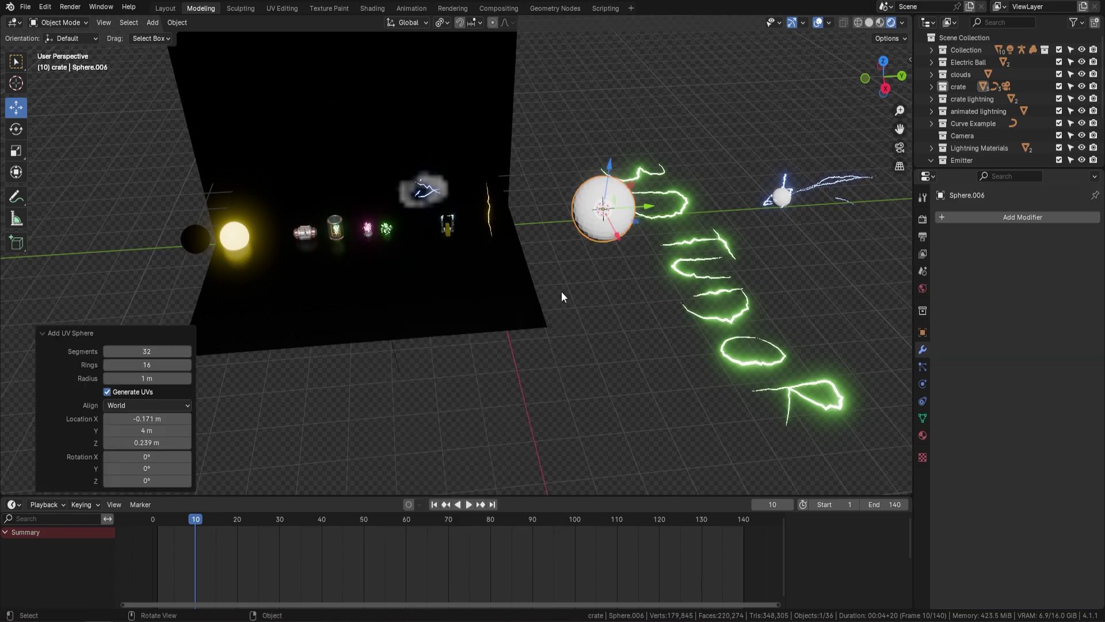
Move the new UV sphere along negative Y to the black backdrop and about 2.59 m along X
key(g)
key(y)
click(428, 254)
middle_drag(429, 259, 622, 265)
key(g)
key(x)
click(733, 272)
Scale the sphere by 0.392 and raise it along Z above the floor plane
middle_drag(734, 272, 733, 346)
key(s)
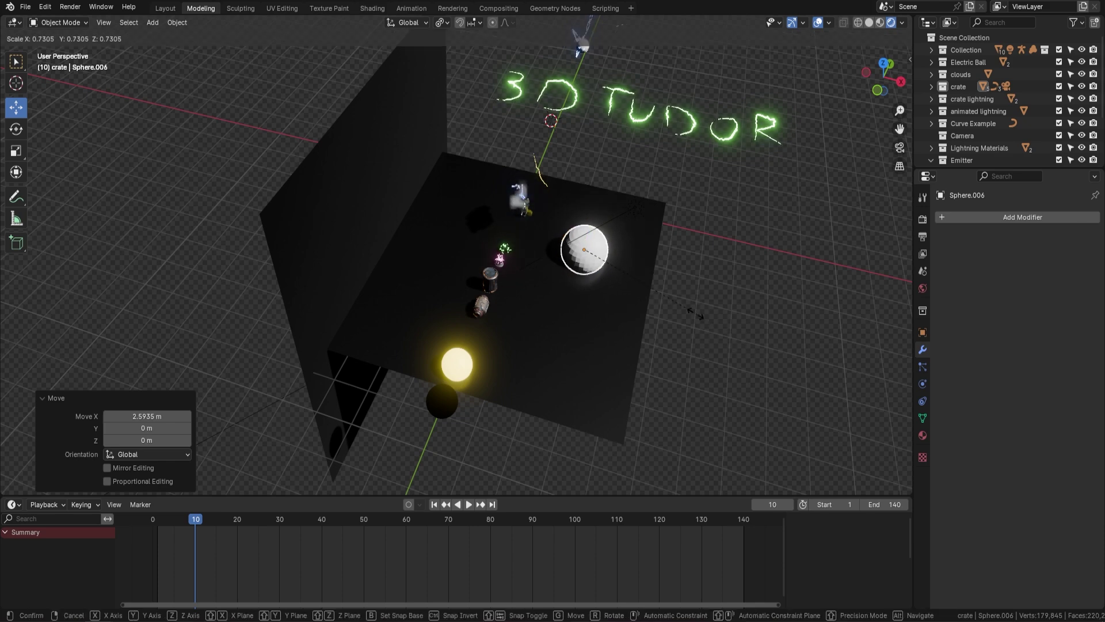
click(677, 295)
middle_drag(677, 294, 555, 238)
scroll(555, 237, up, 3)
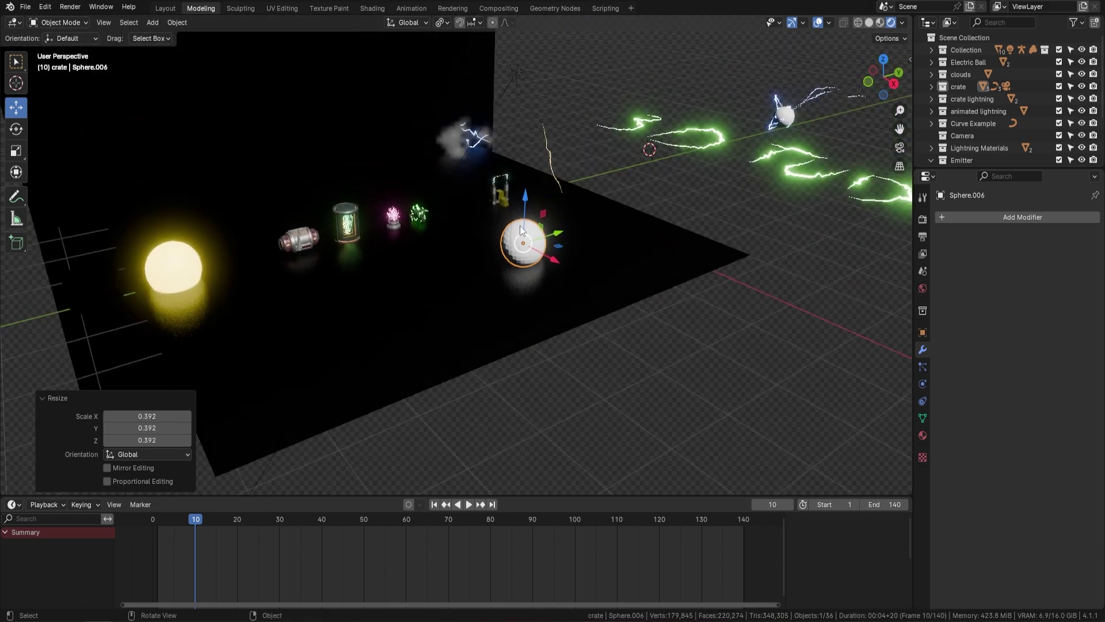
key(g)
key(z)
click(626, 240)
Move the black floor plane into the Receiver collection
click(655, 254)
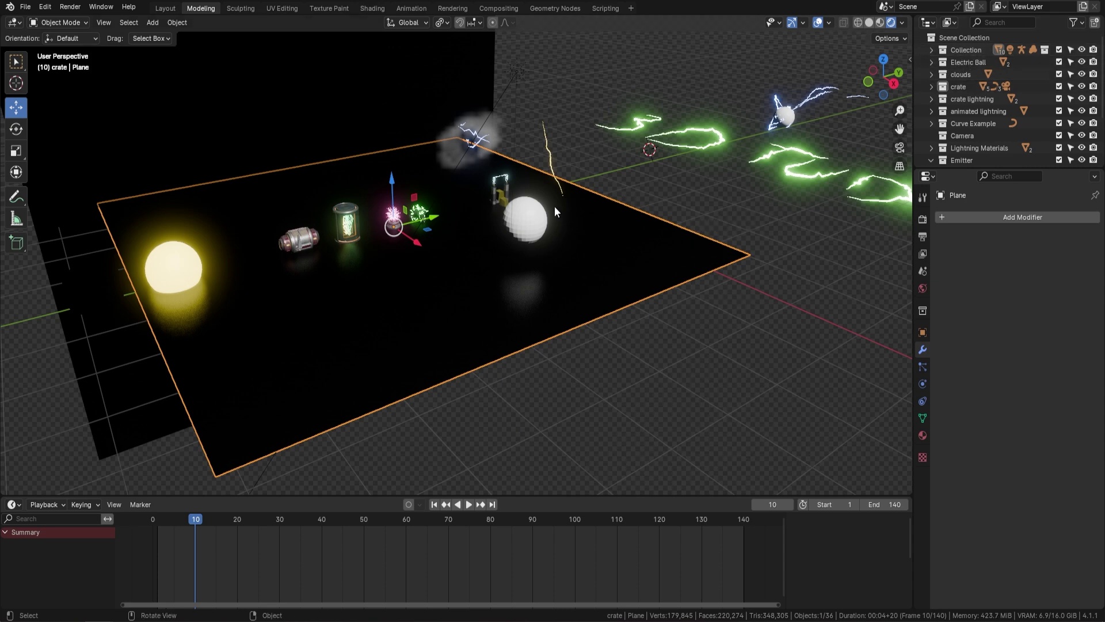
key(m)
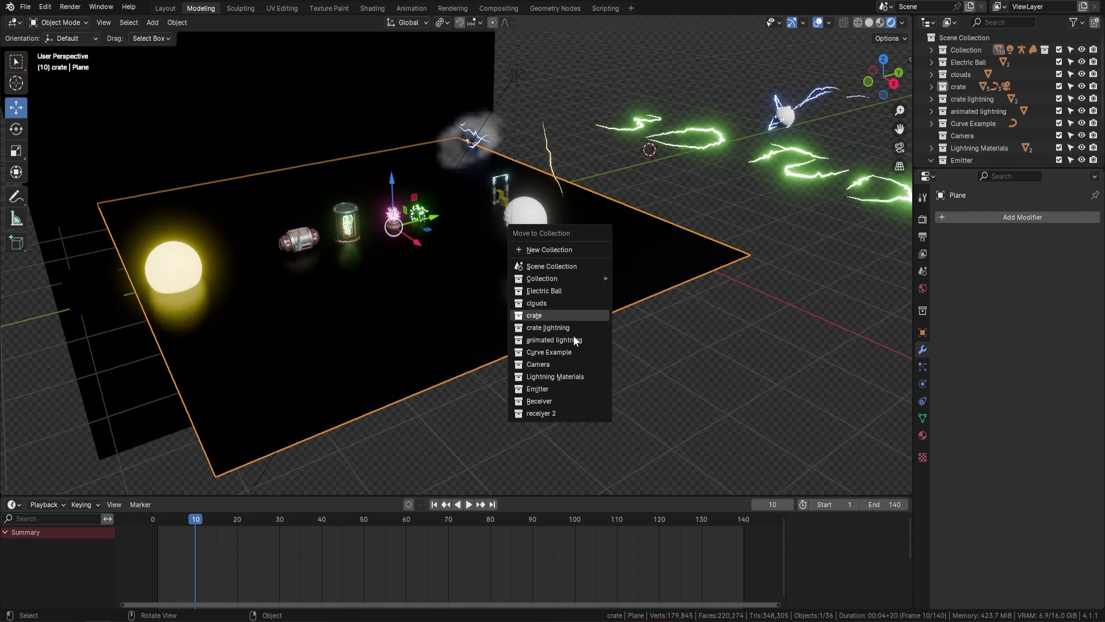
click(541, 402)
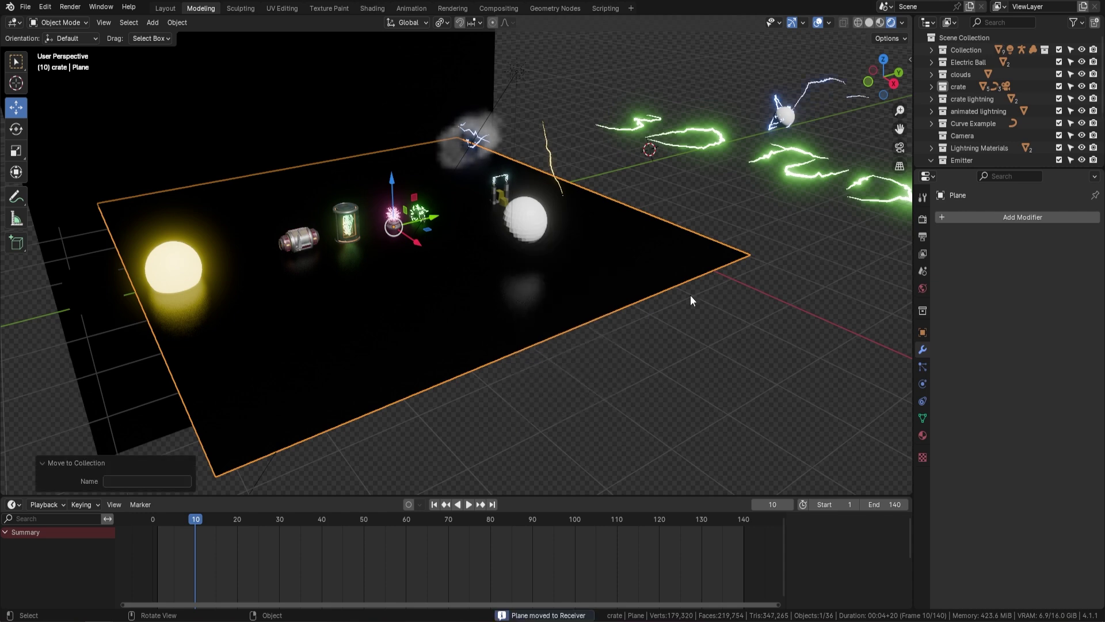
Apply Shade Smooth by Angle to the new sphere above the floor
click(544, 221)
right_click(575, 210)
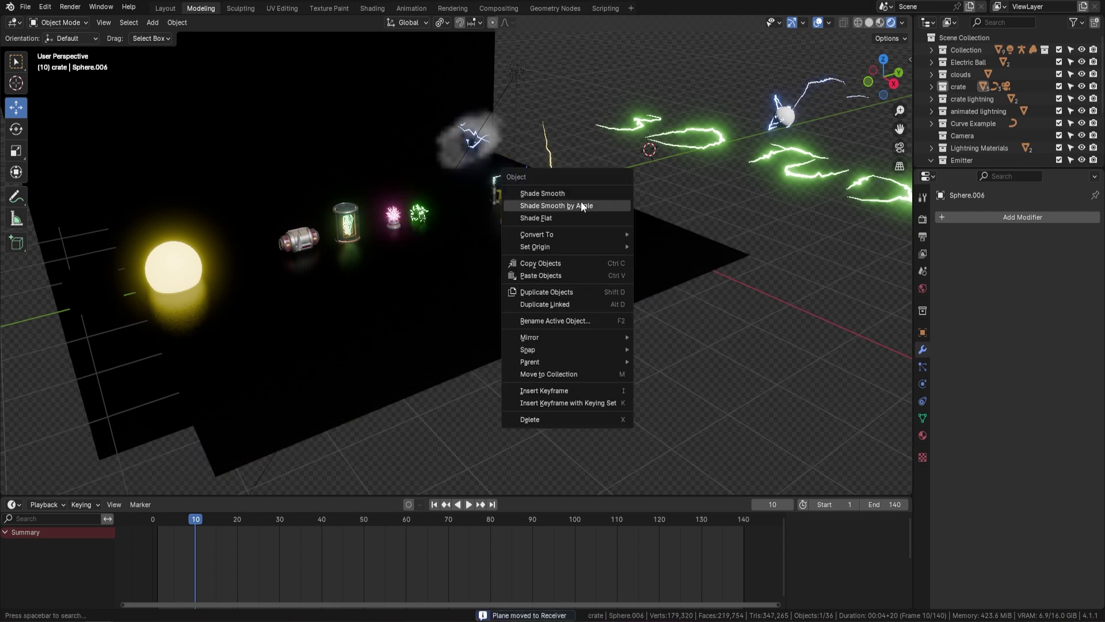
click(581, 203)
scroll(671, 234, up, 6)
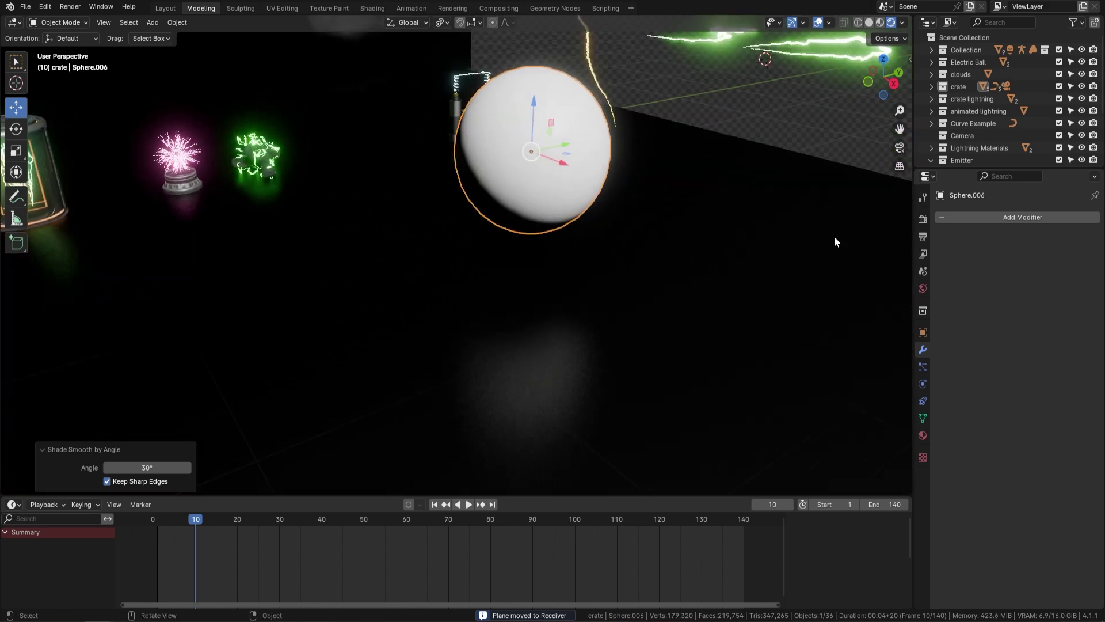
Give the new sphere a Geometry Nodes modifier with the LightningEmittor group and target the Receiver collection
click(1019, 219)
click(990, 215)
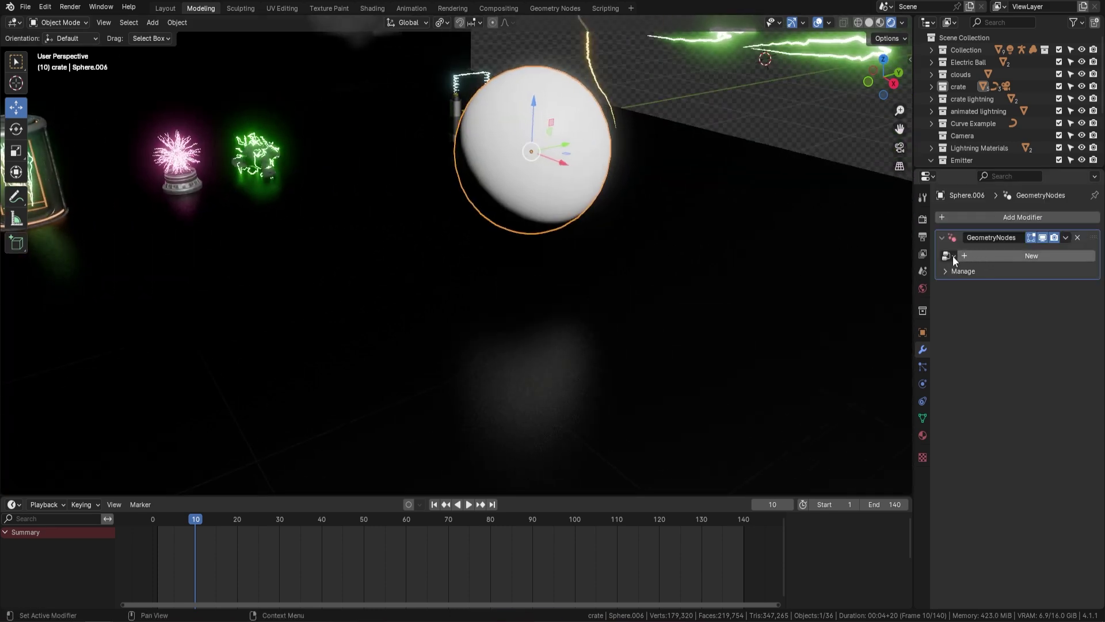
click(947, 256)
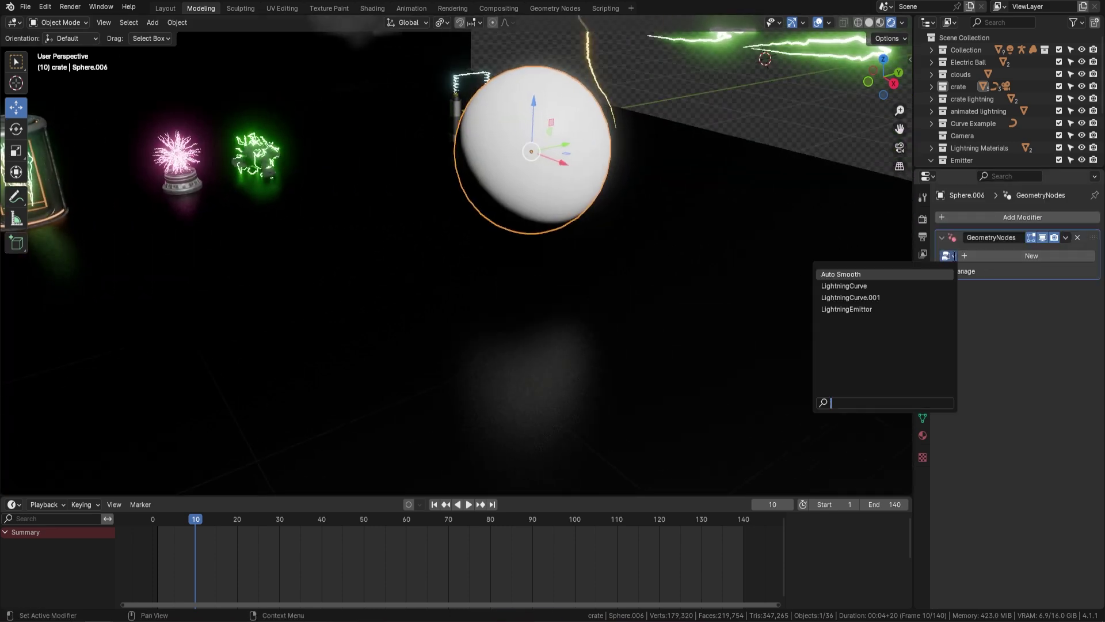
click(868, 310)
scroll(602, 216, down, 5)
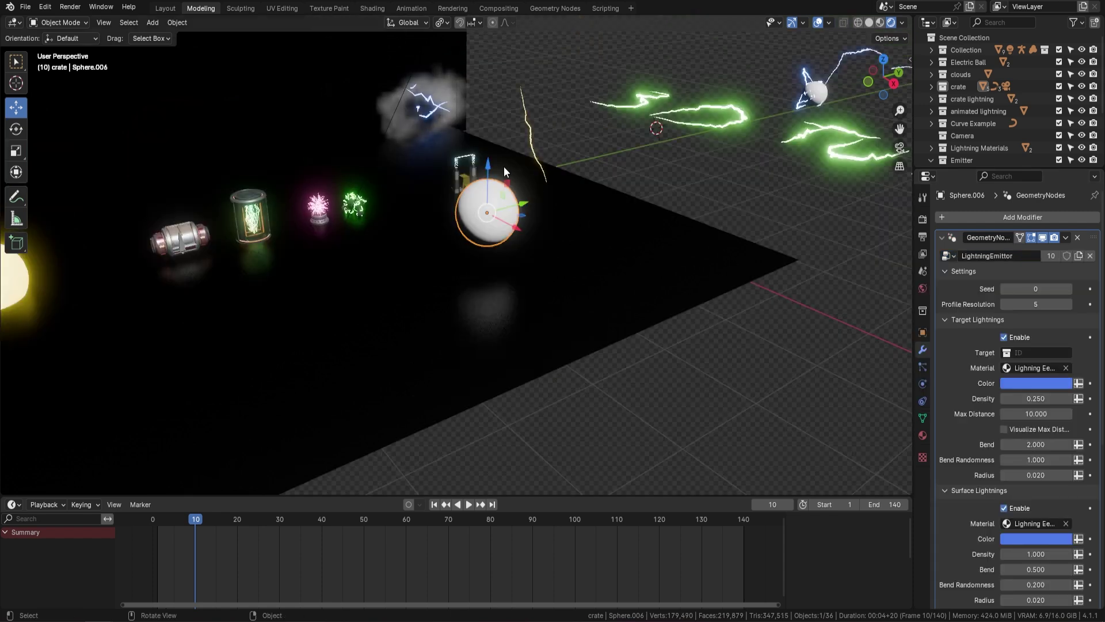
click(1028, 354)
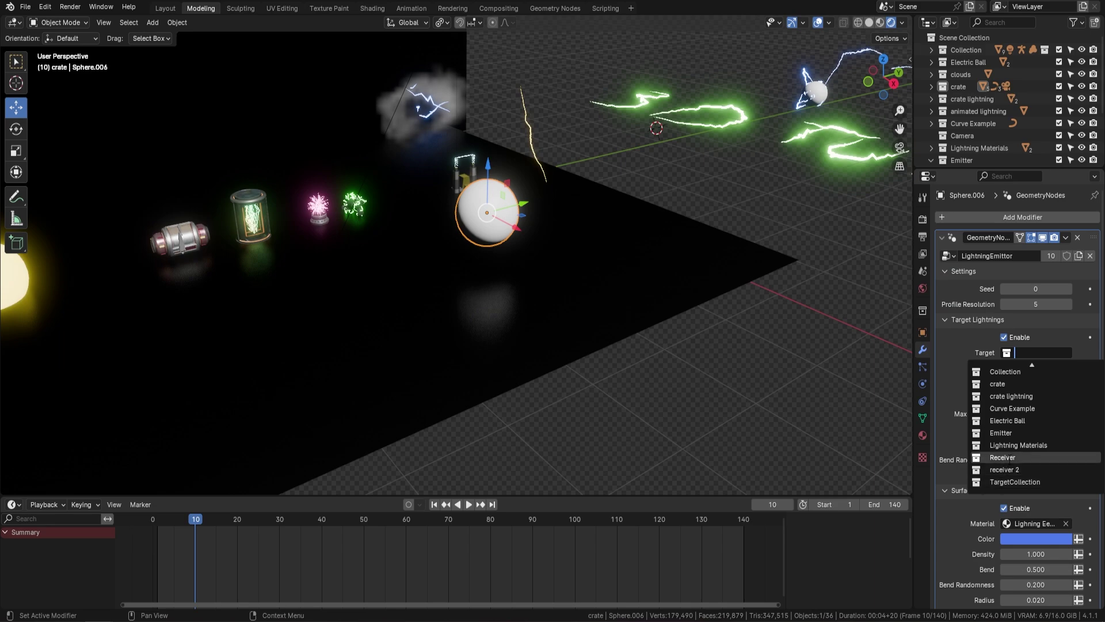
click(1002, 457)
Move the lightning-emitting sphere to several positions above the floor plane, ending with a free move that places it beyond the row of props
middle_drag(486, 182, 515, 178)
drag(516, 179, 529, 206)
middle_drag(529, 207, 590, 258)
drag(580, 206, 451, 199)
middle_drag(451, 199, 740, 207)
key(g)
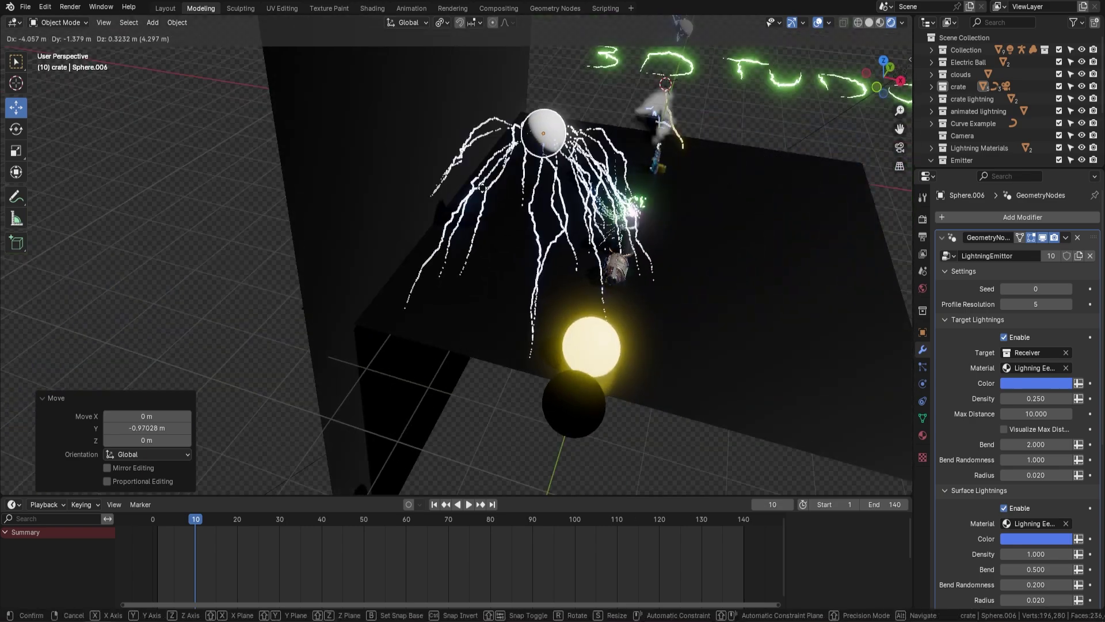
click(804, 187)
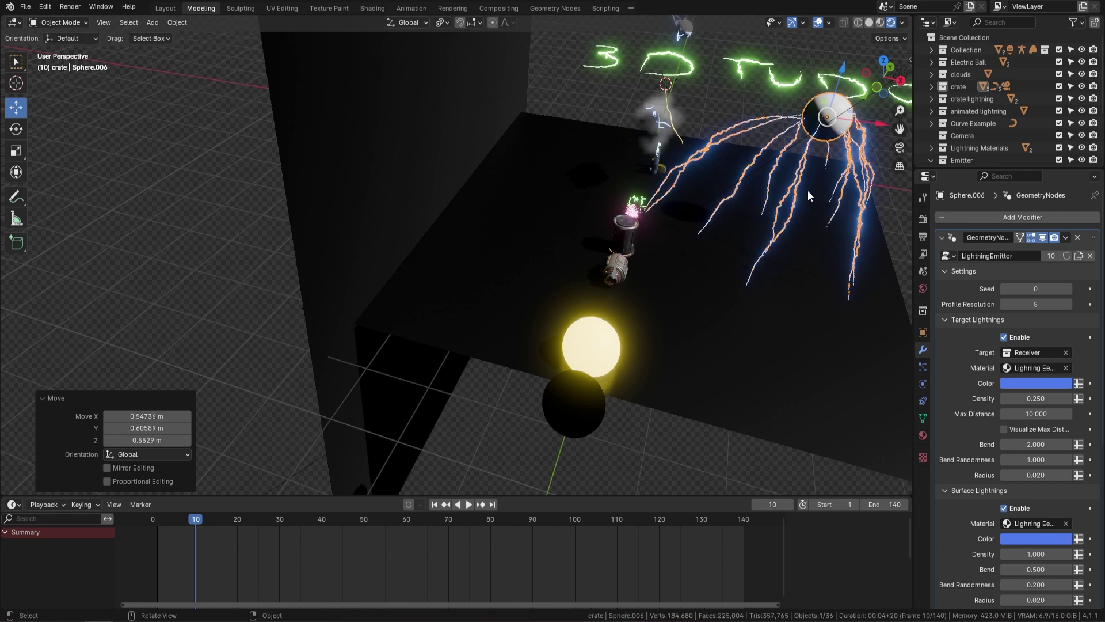
Insert a transform keyframe for the sphere at frame 10 and try moving it across the floor
middle_drag(804, 187, 733, 208)
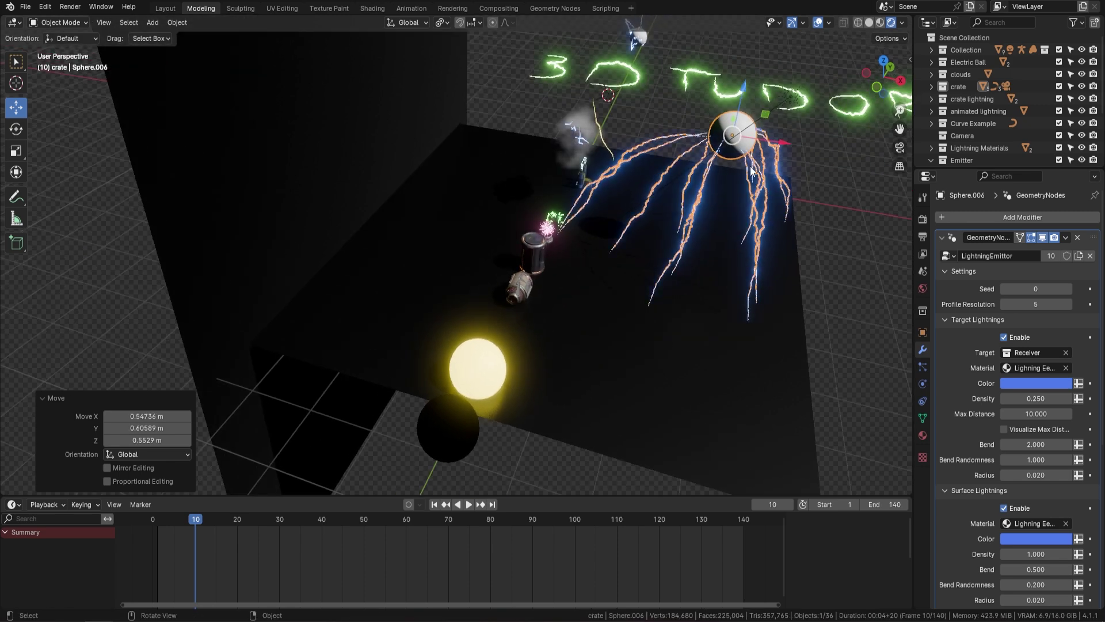
key(i)
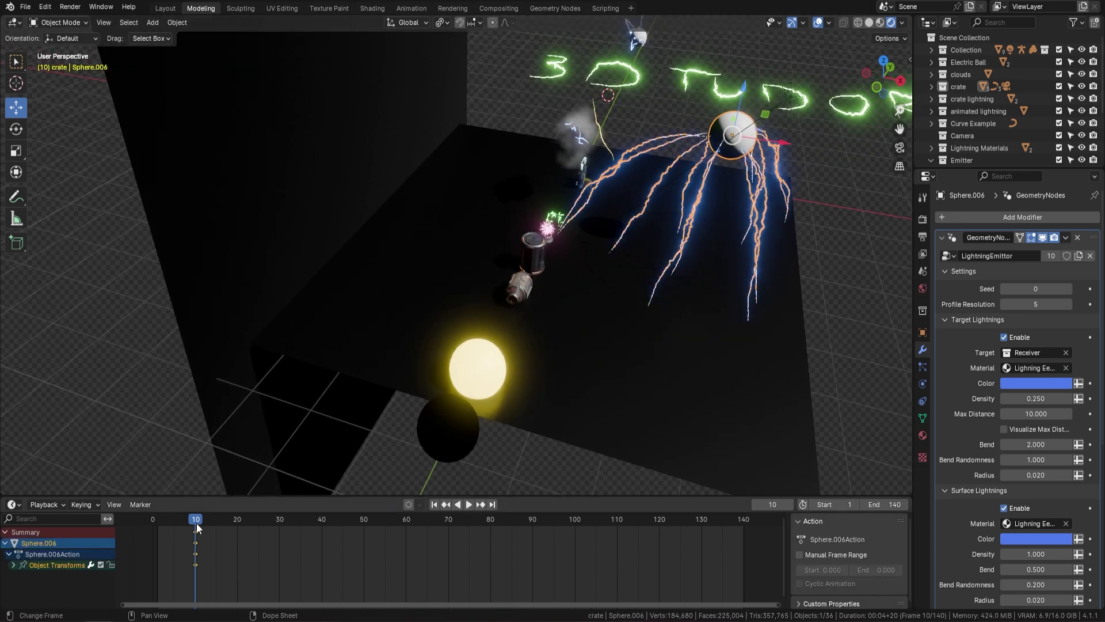
middle_drag(654, 253, 661, 233)
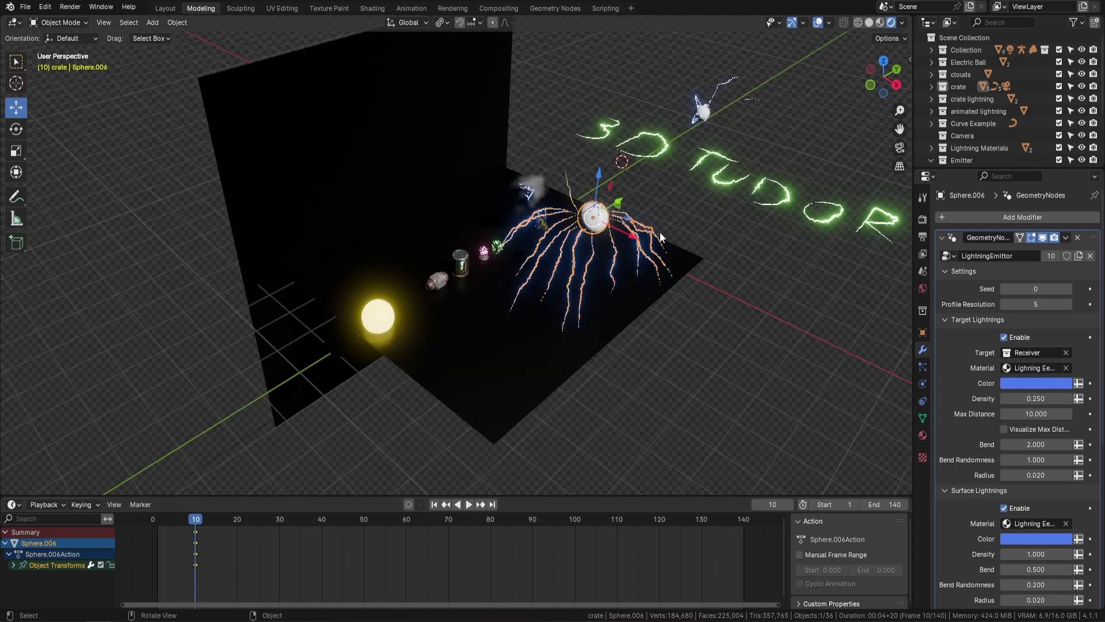
key(g)
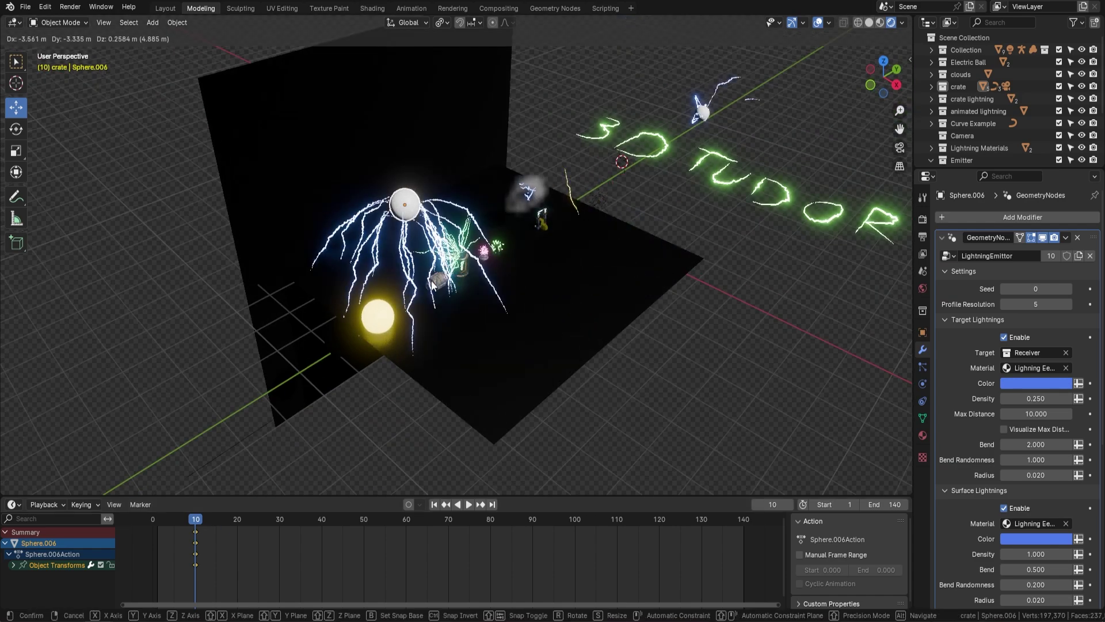
click(484, 323)
At frame 70, move the sphere by about -3.87 m in X, -2.90 m in Y and 1.02 m in Z, and keyframe it
drag(240, 516, 448, 517)
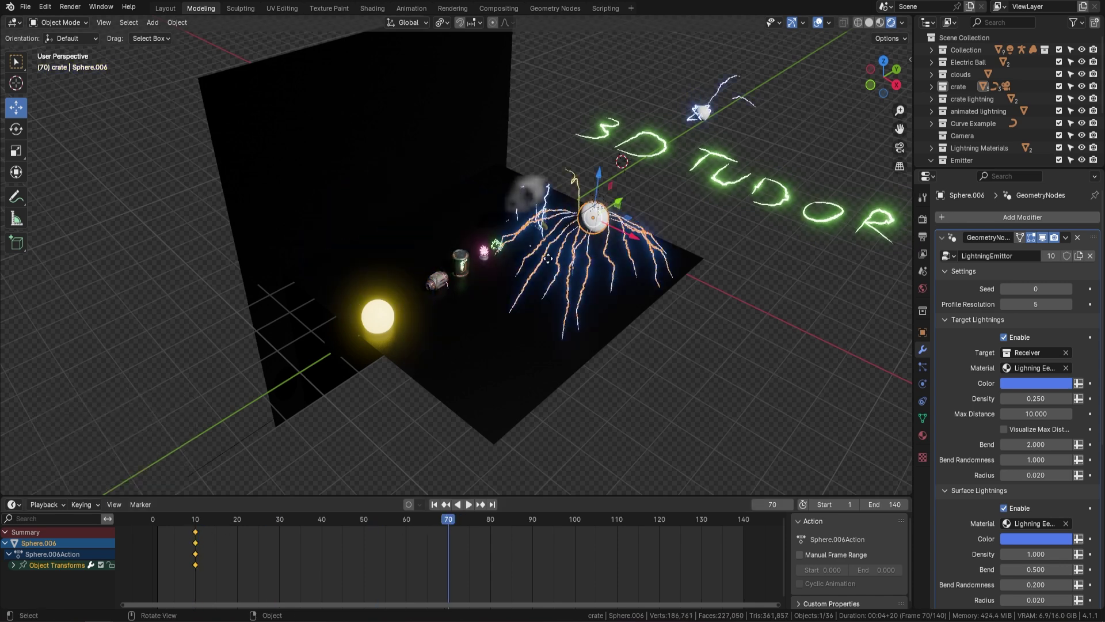
key(g)
click(423, 215)
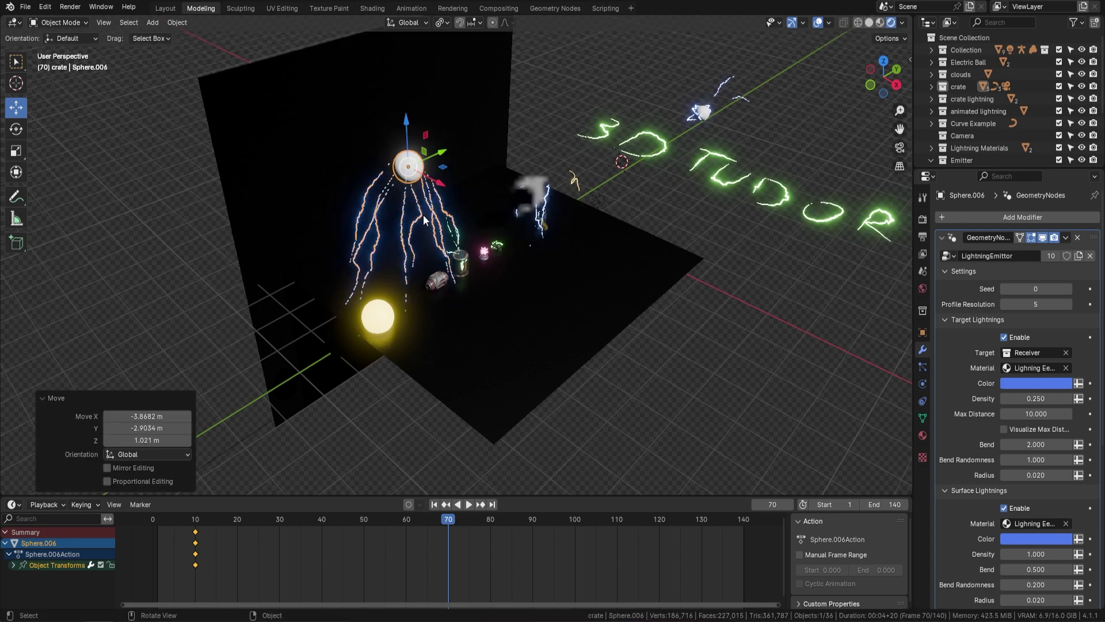
key(i)
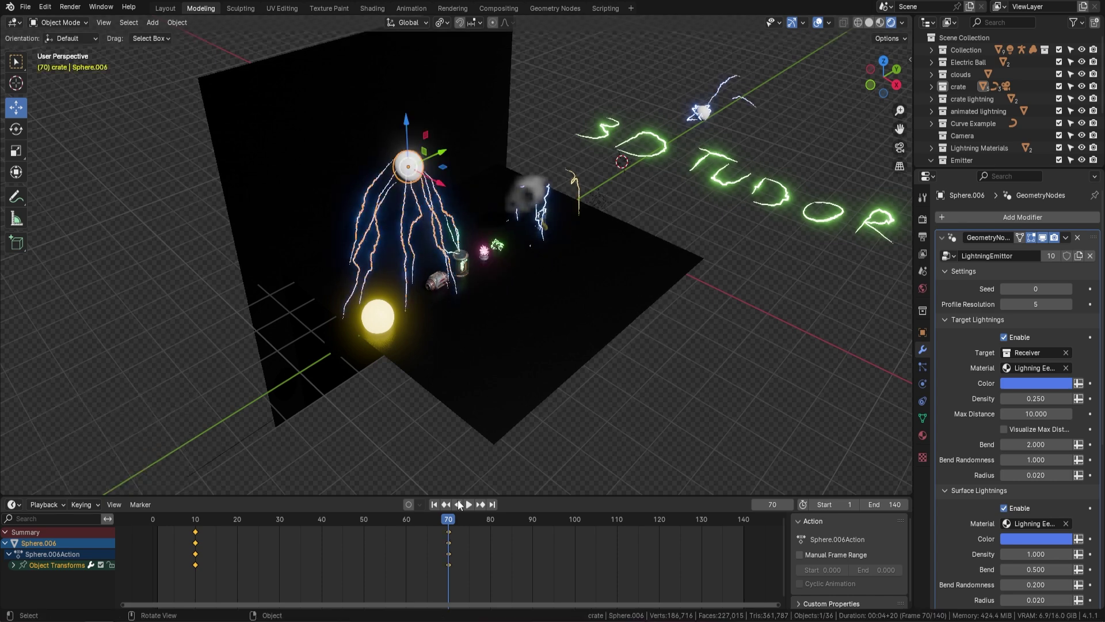
Deselect everything and play the sphere's animation from frame 9 to watch its lightning travel across the floor plane
drag(373, 522, 191, 523)
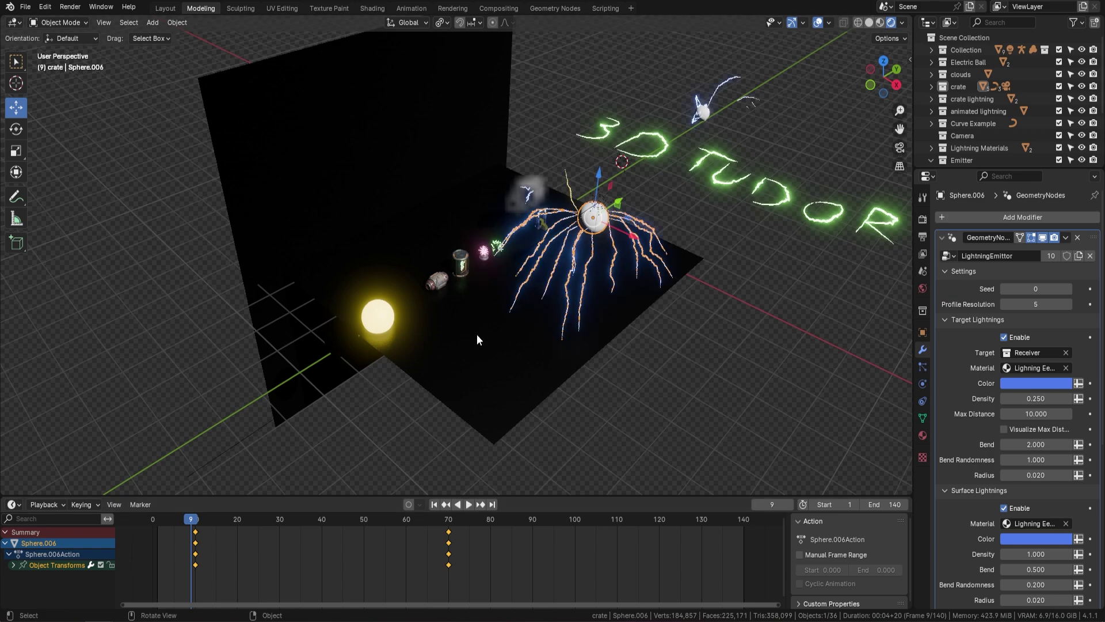
key(a)
key(a)
scroll(526, 307, up, 3)
middle_drag(527, 306, 527, 295)
key(space)
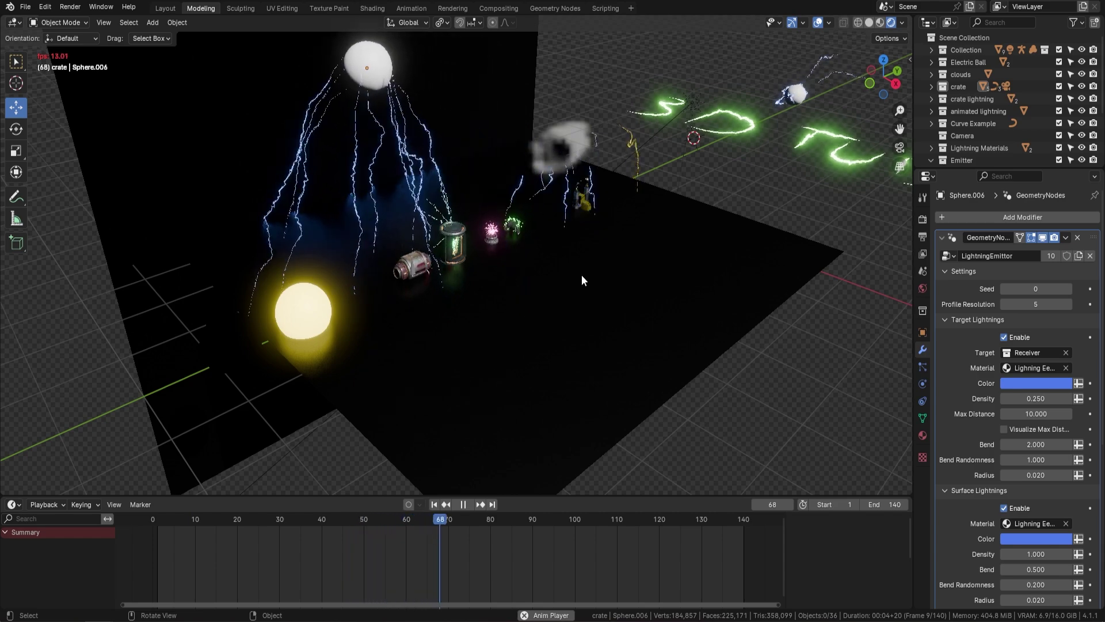
key(space)
Delete the animated sphere that hangs above the floor plane
middle_drag(619, 250, 572, 252)
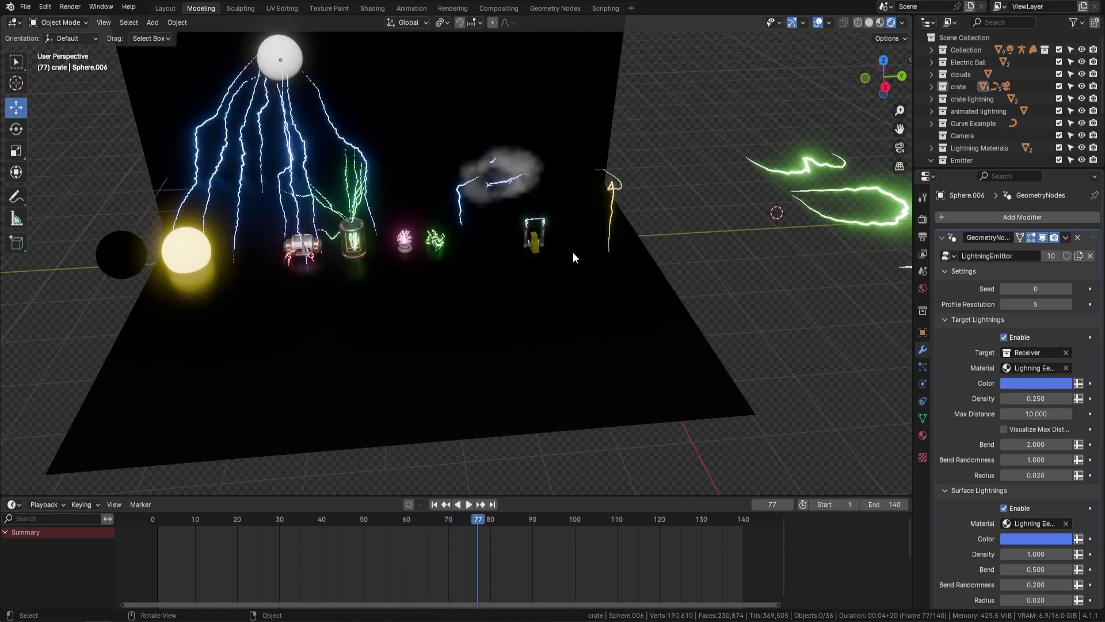
scroll(500, 236, up, 1)
scroll(498, 235, down, 1)
shift+middle_drag(451, 252, 562, 256)
shift+middle_drag(449, 242, 512, 277)
click(474, 102)
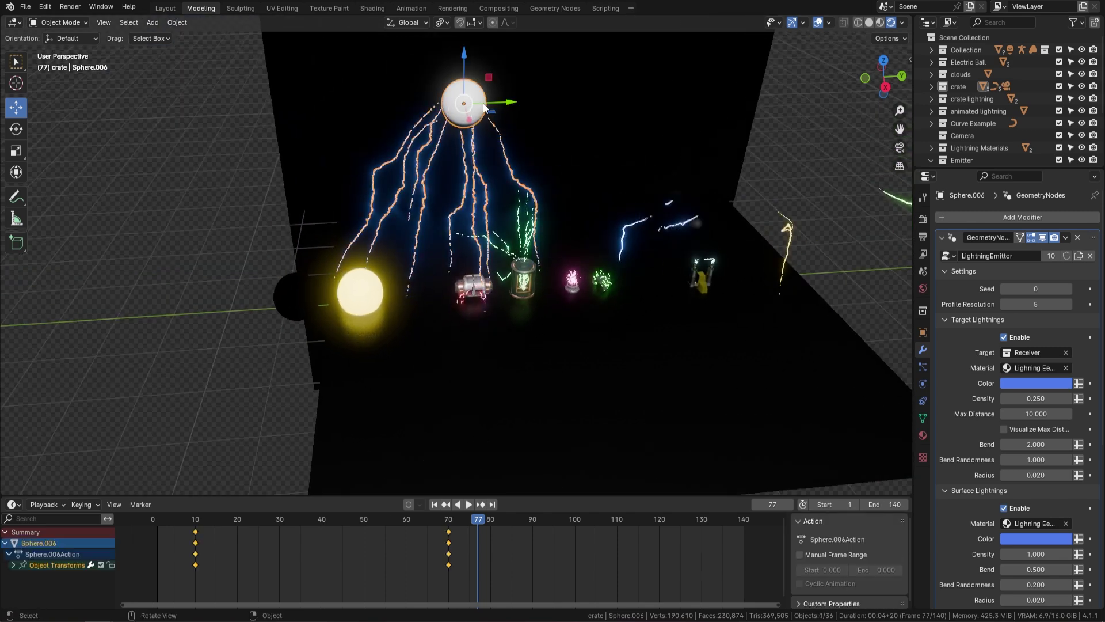
key(Delete)
Show the scene's EEVEE render settings, including Bloom, with the glowing props in close view
scroll(379, 268, up, 3)
shift+middle_drag(379, 268, 500, 205)
scroll(582, 229, up, 2)
scroll(467, 227, down, 3)
scroll(468, 227, up, 3)
shift+middle_drag(506, 249, 578, 275)
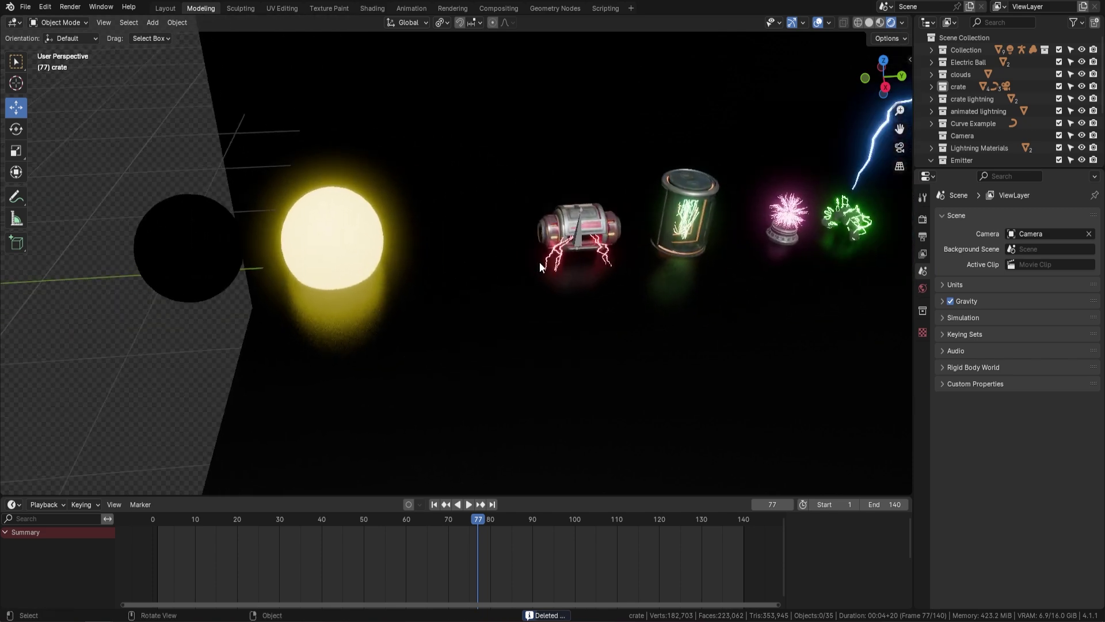
scroll(536, 253, up, 4)
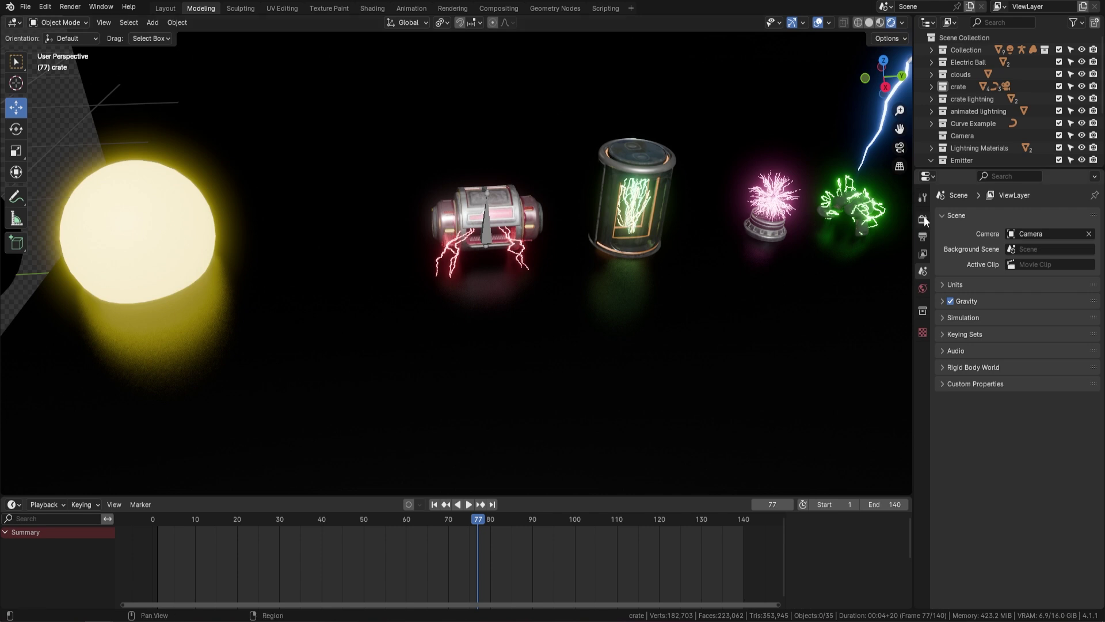
click(922, 220)
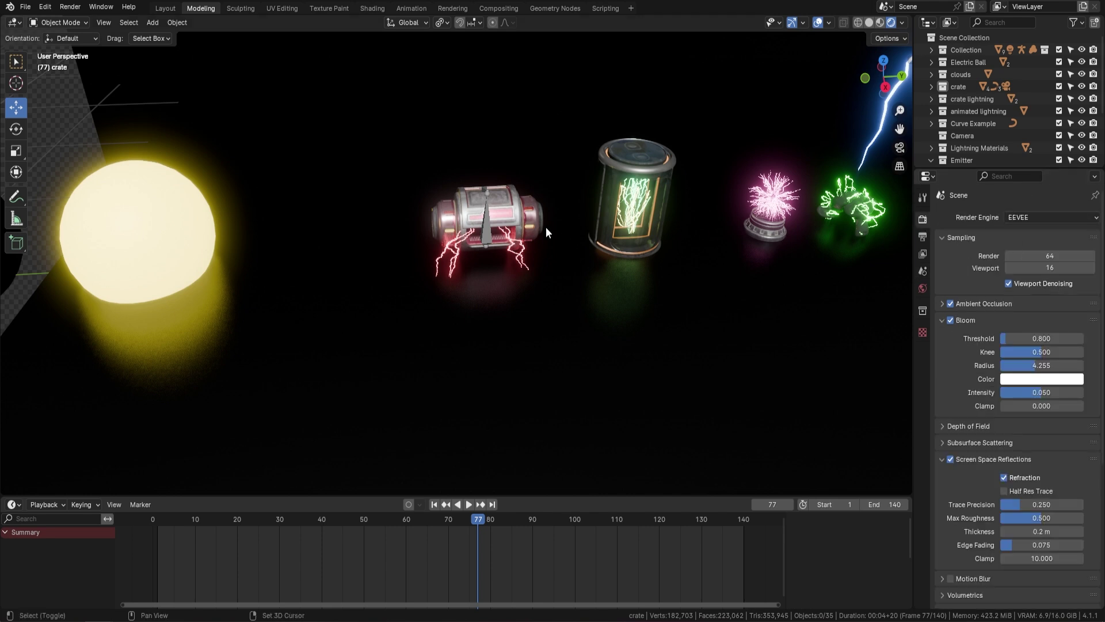
shift+middle_drag(546, 227, 510, 223)
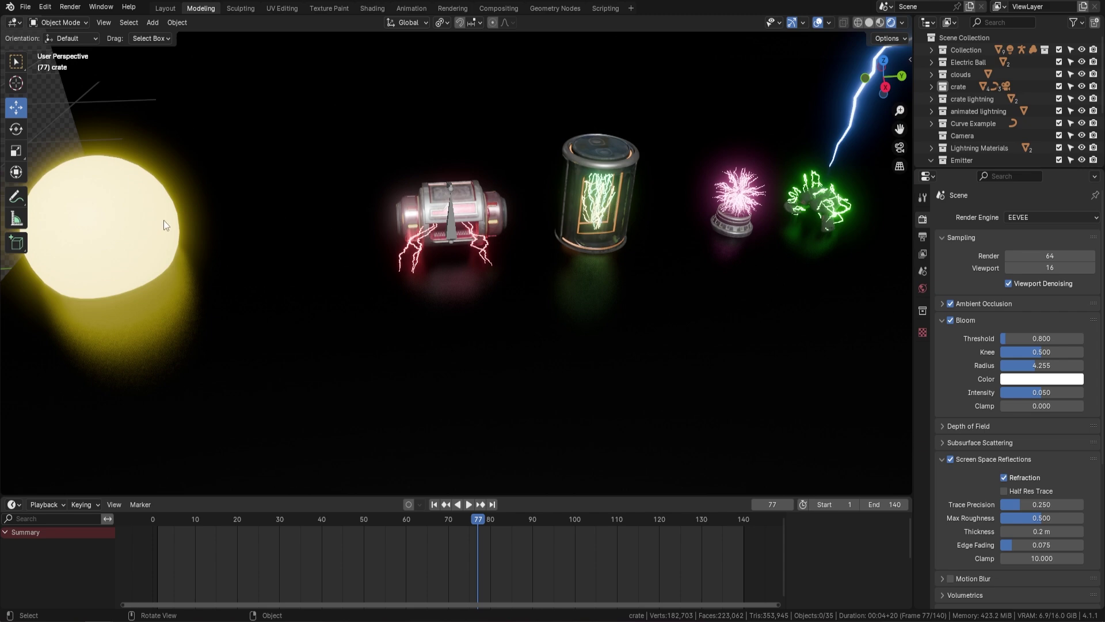
Compare the material settings of the black sphere and the glowing yellow sphere beside it
scroll(163, 224, down, 4)
shift+middle_drag(168, 207, 313, 251)
click(368, 242)
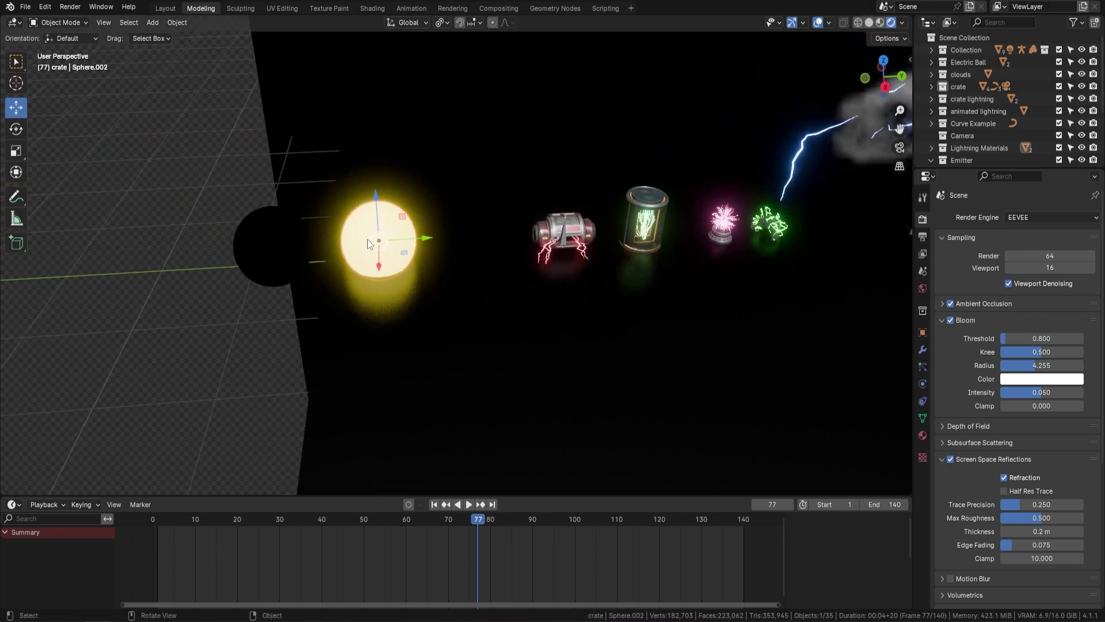
click(283, 248)
click(923, 436)
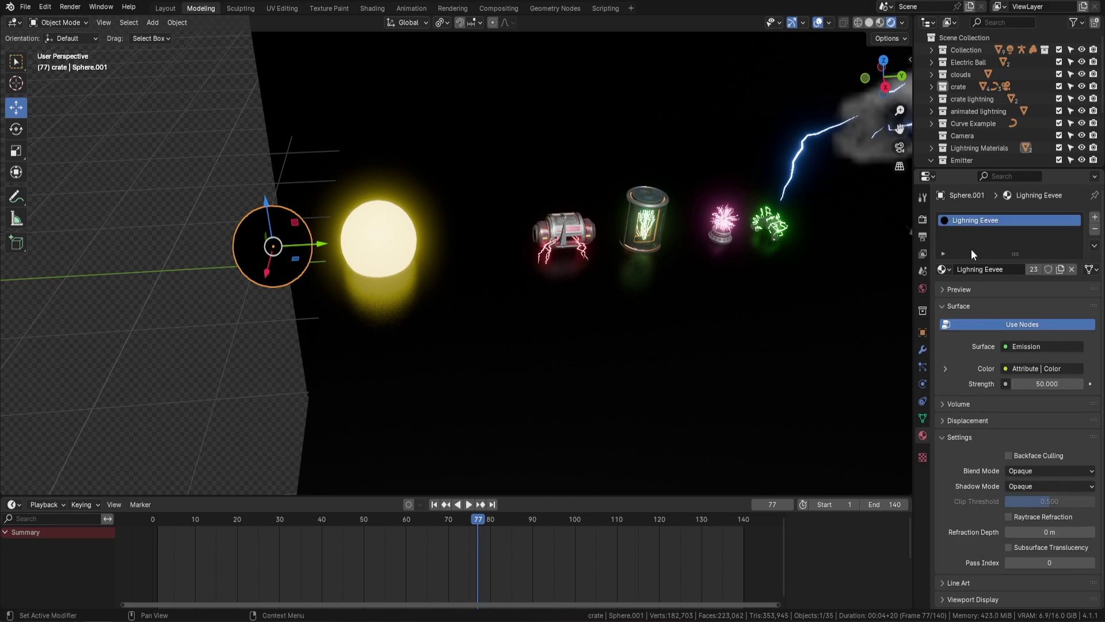
click(377, 238)
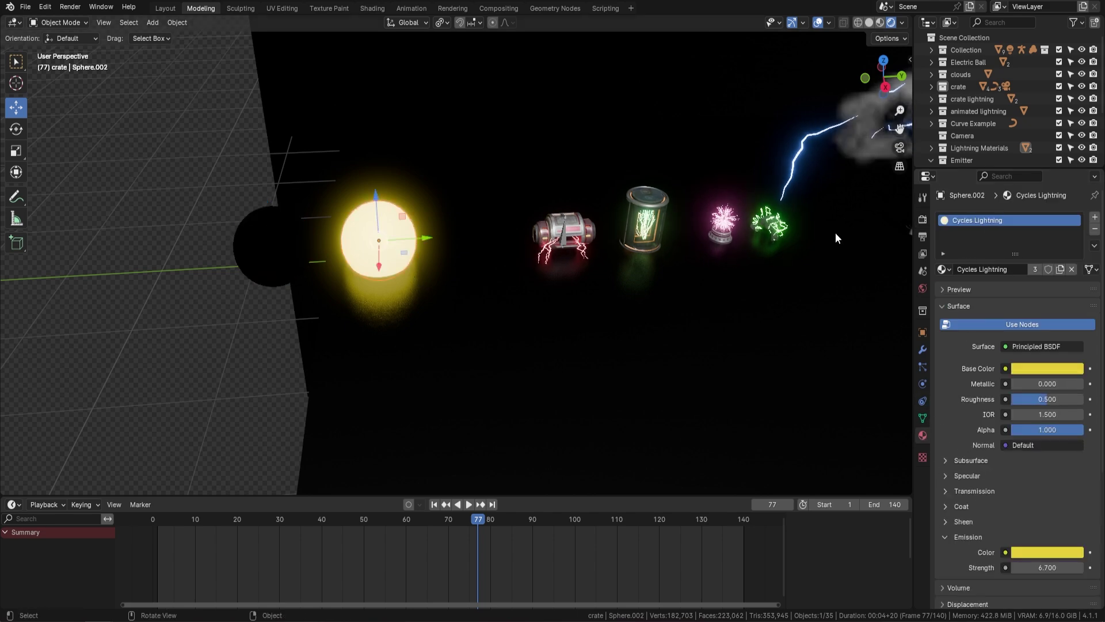
Set the Target Lightnings material in the monkey head's LightningEmittor modifier to Cycles Lightning
scroll(645, 236, up, 3)
shift+middle_drag(603, 241, 419, 234)
scroll(419, 235, up, 4)
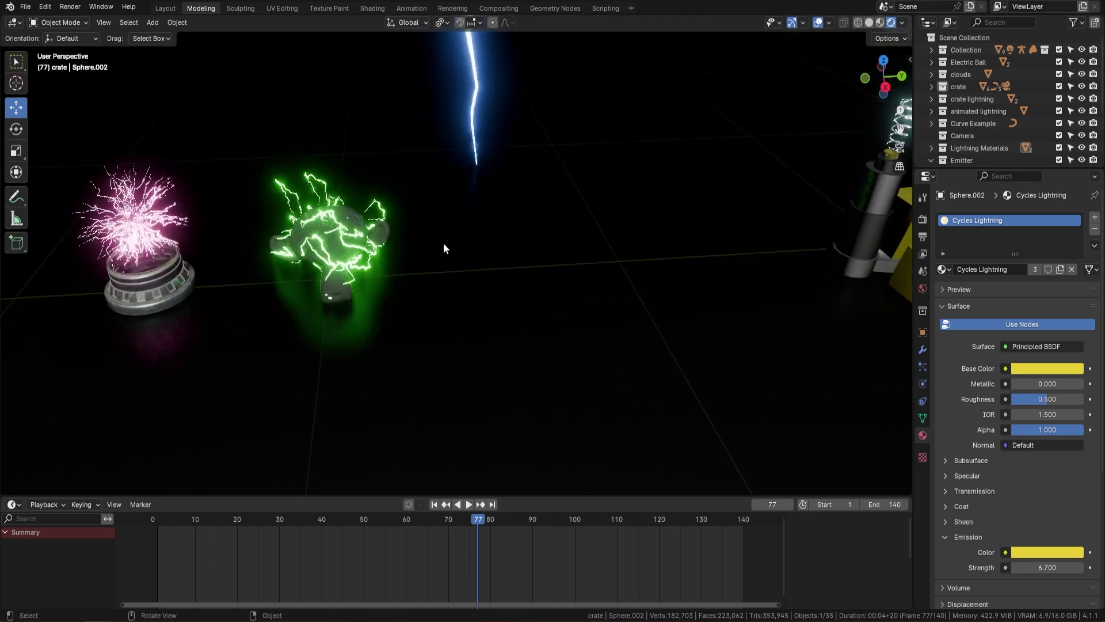
click(346, 235)
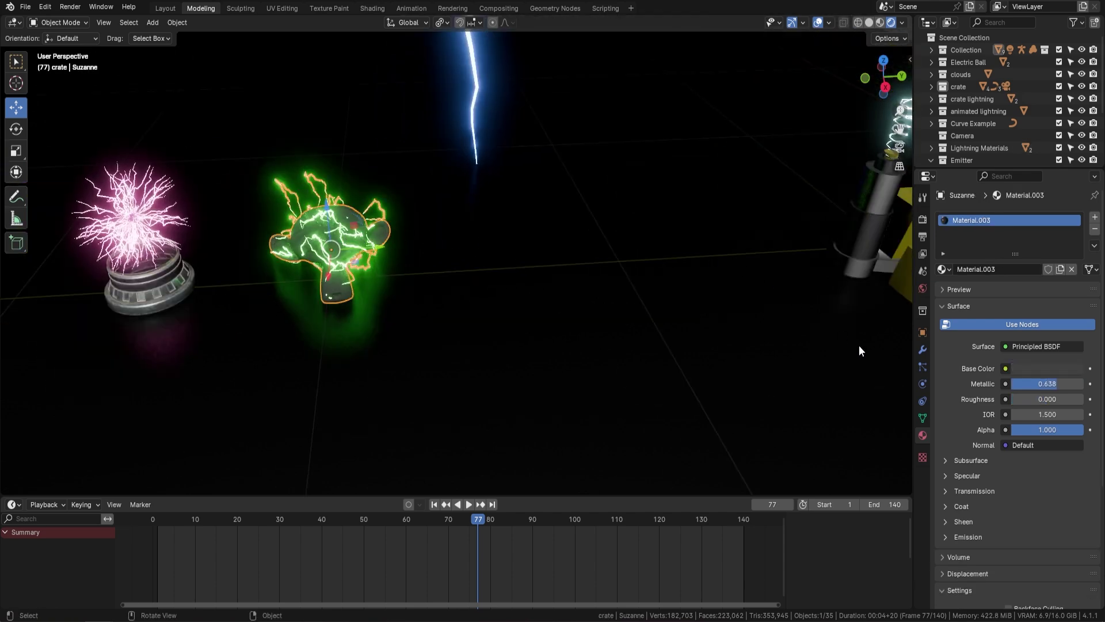
click(922, 348)
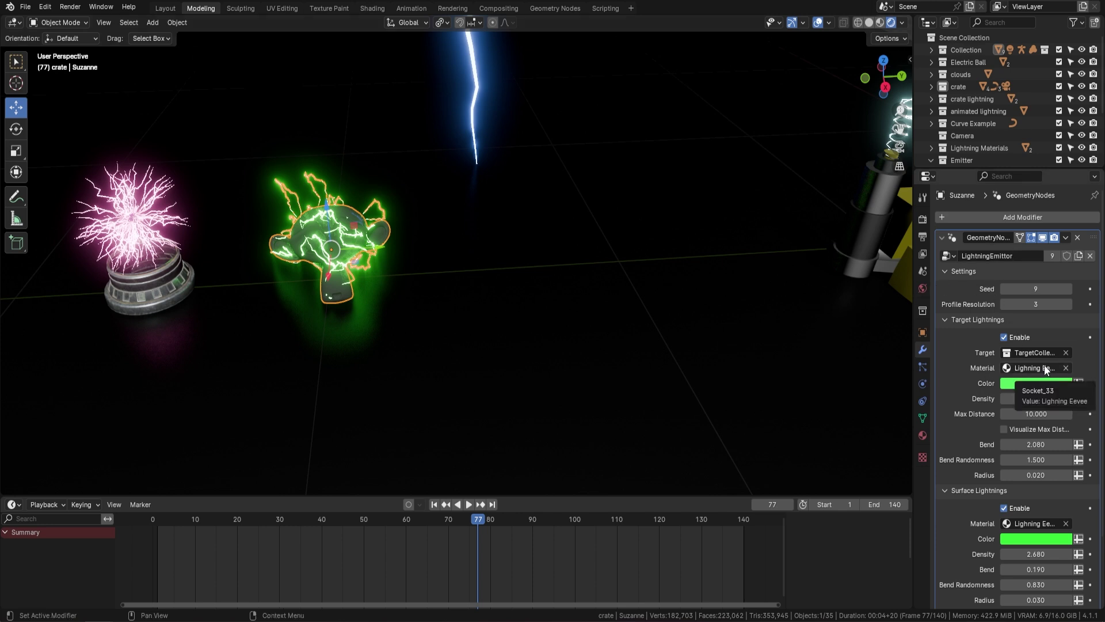
click(1066, 369)
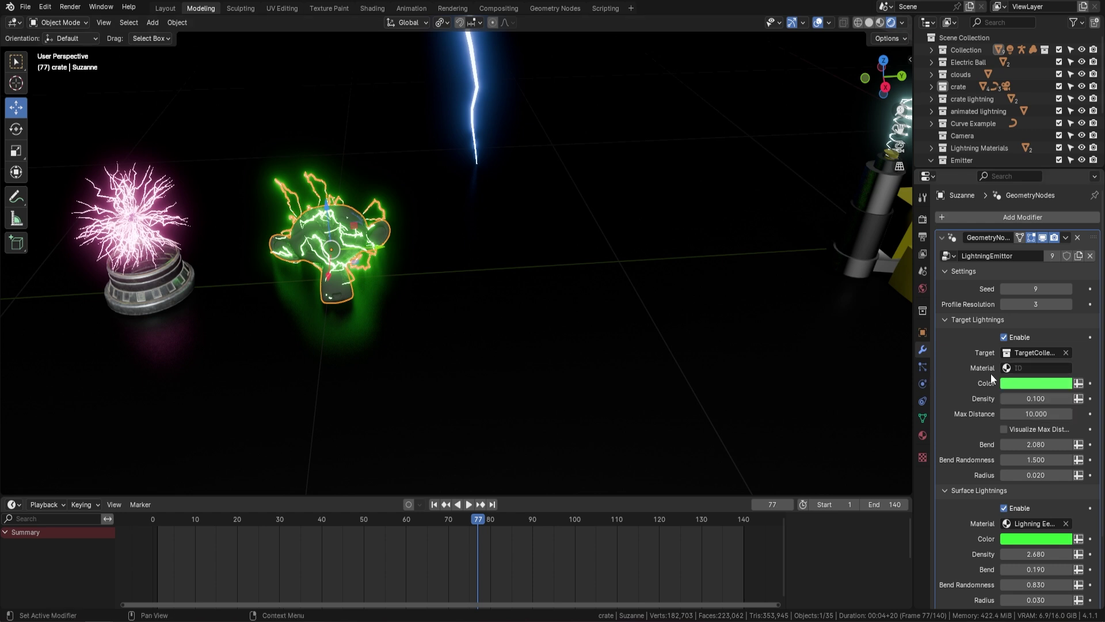
click(1030, 369)
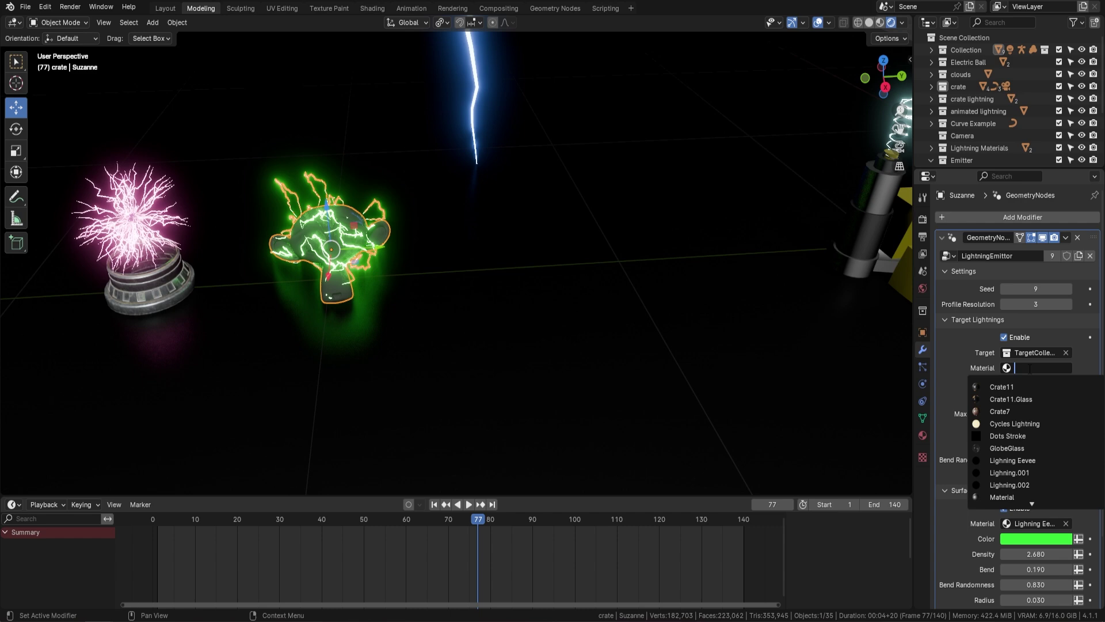
click(1032, 425)
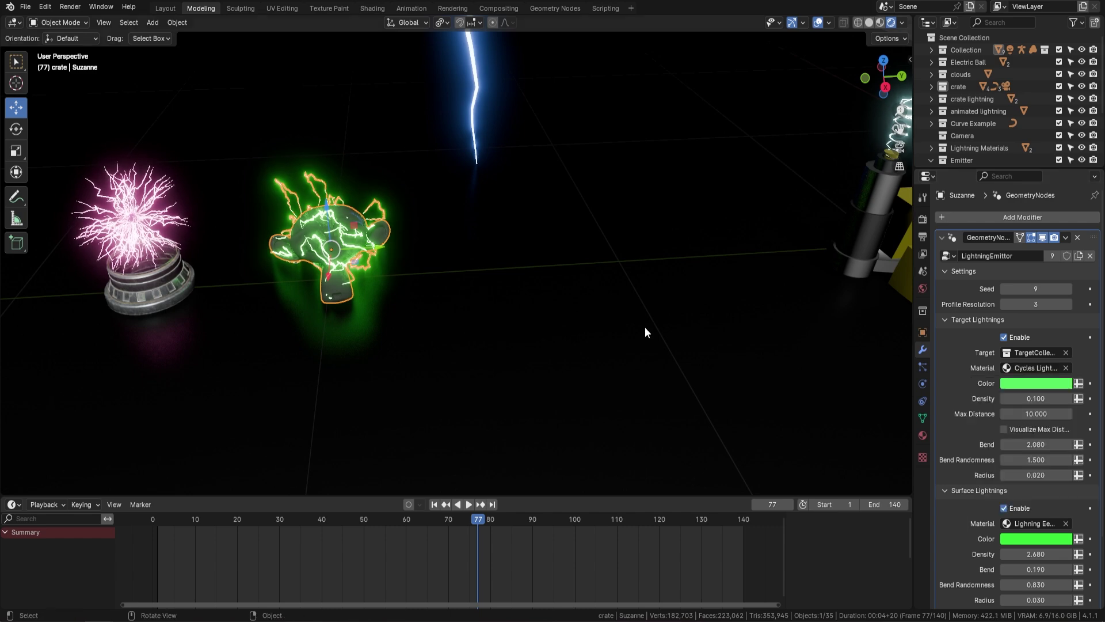
Replace the Surface Lightnings material of the monkey head's modifier with Cycles Lightning
shift+middle_drag(414, 242, 478, 242)
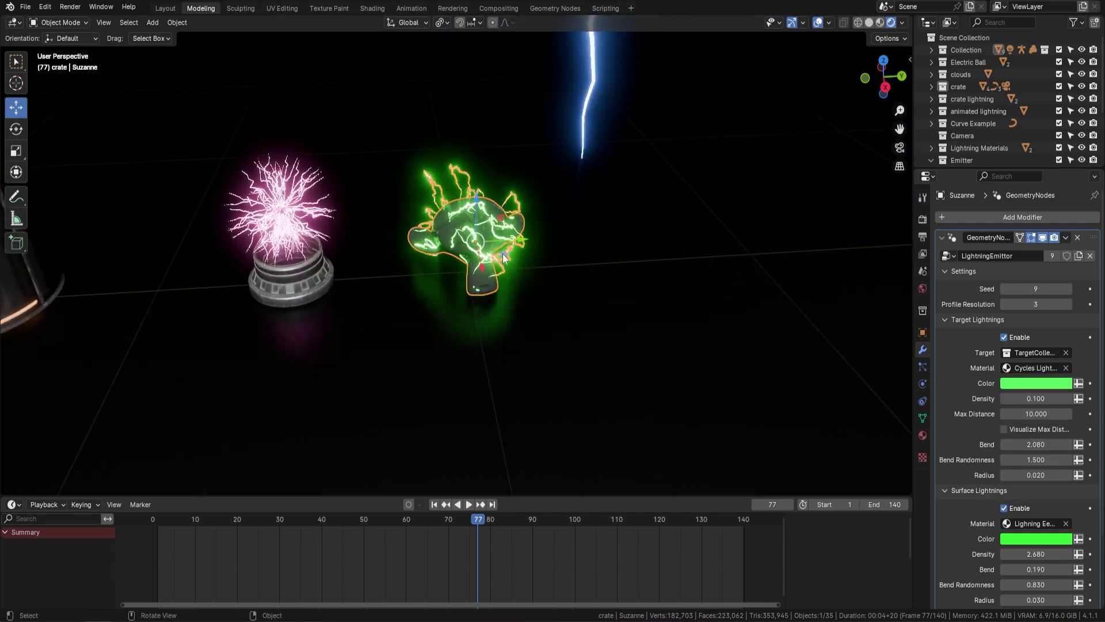
scroll(1022, 431, down, 2)
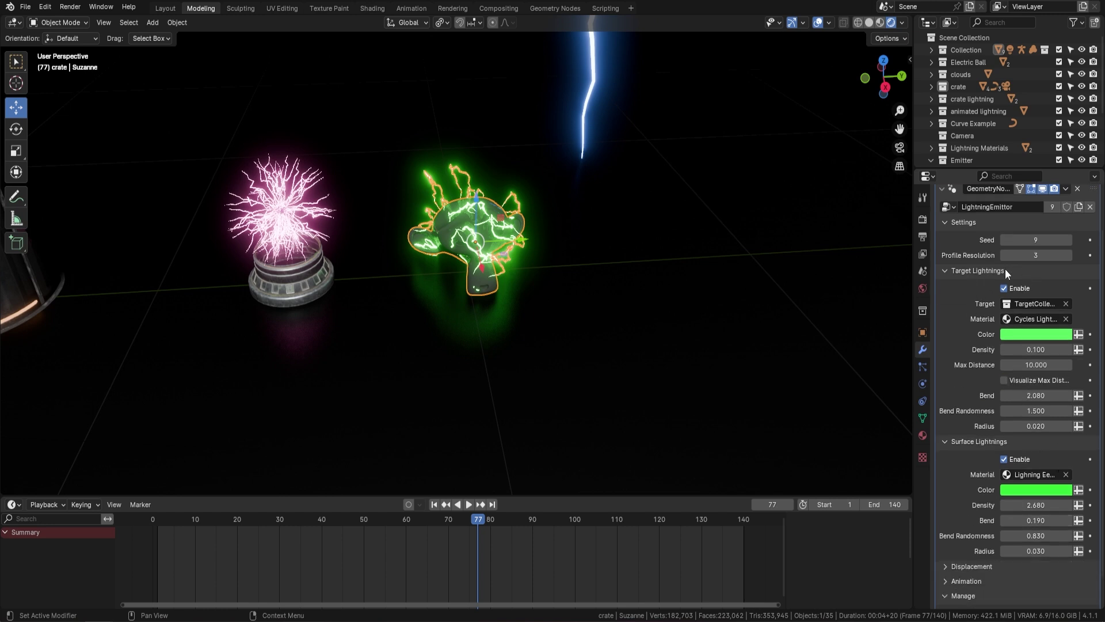
click(1065, 475)
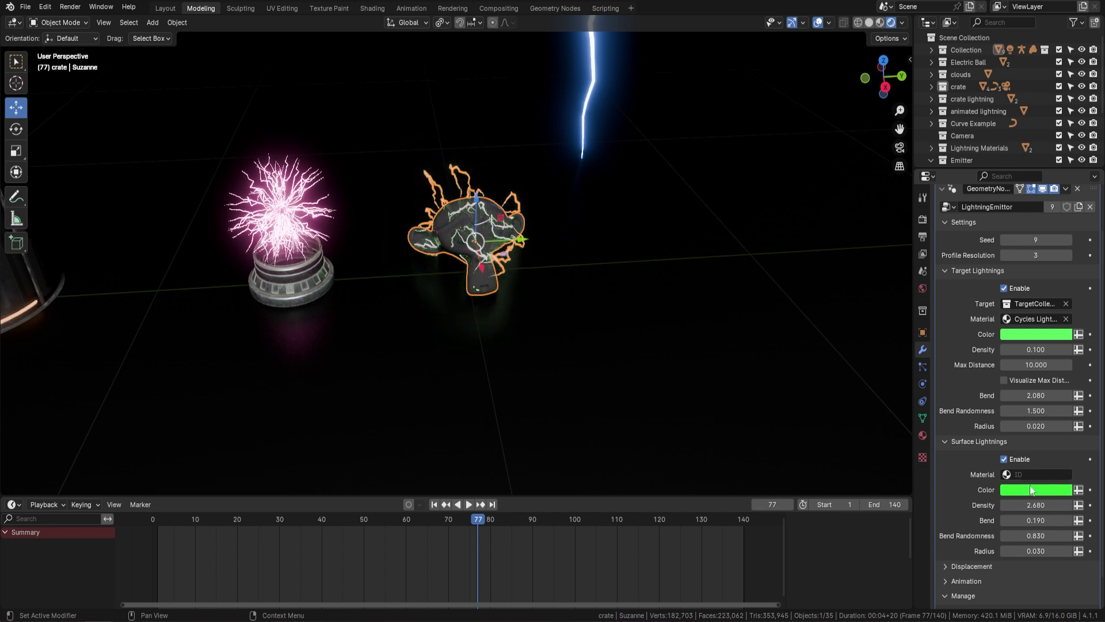
click(712, 330)
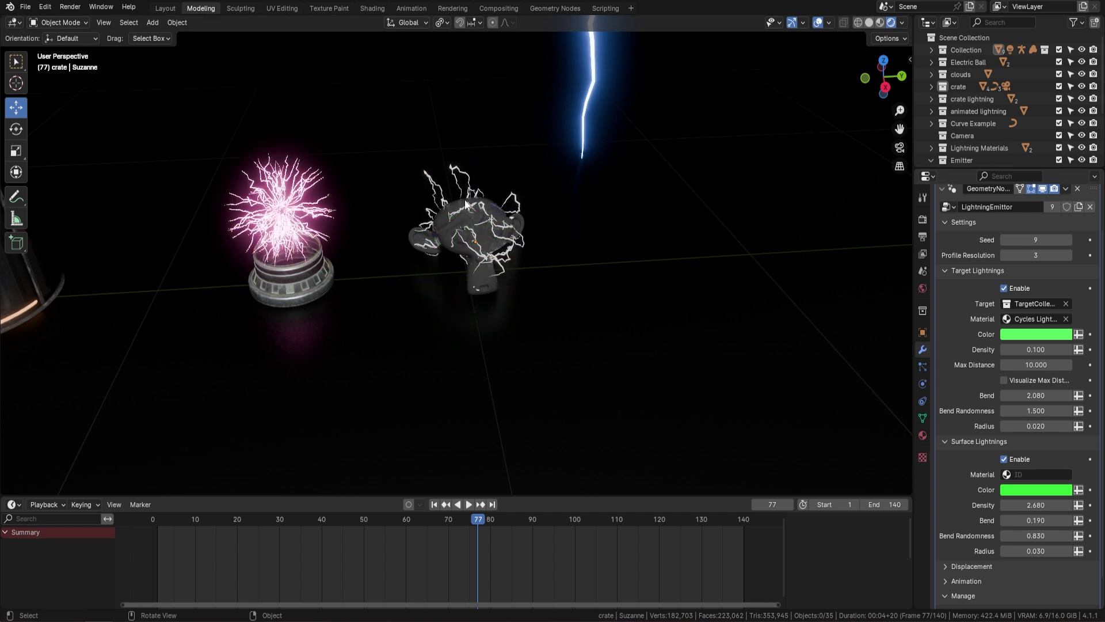
click(1027, 481)
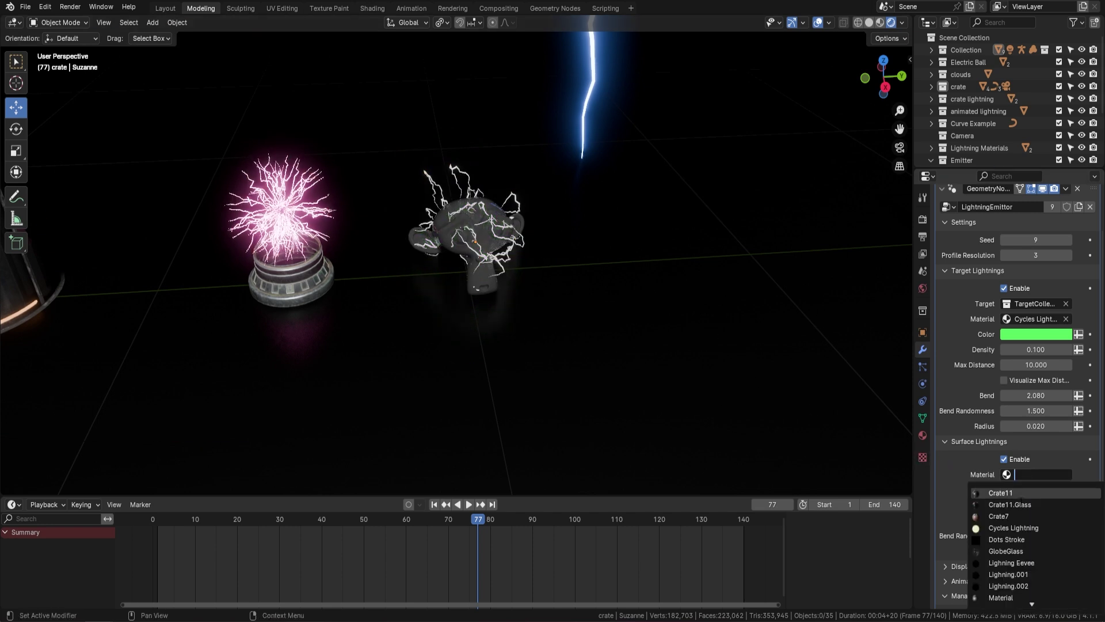
click(990, 527)
Examine the surface lightning on the monkey head up close and alongside the other props
scroll(592, 248, up, 8)
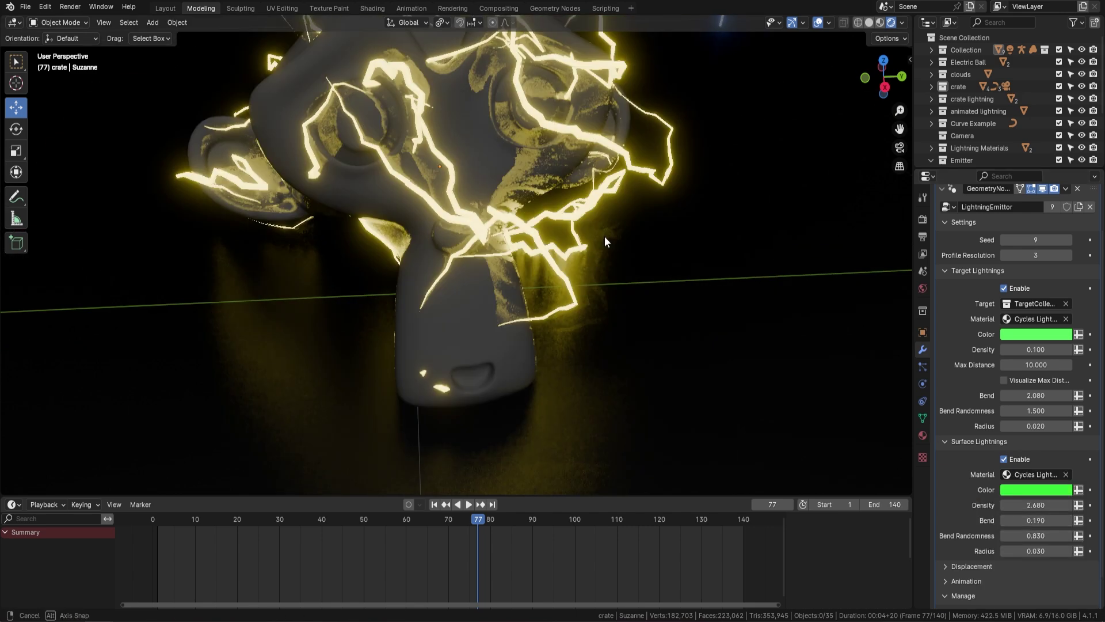
scroll(605, 236, down, 8)
shift+middle_drag(604, 236, 534, 226)
shift+middle_drag(377, 245, 536, 260)
scroll(575, 263, up, 2)
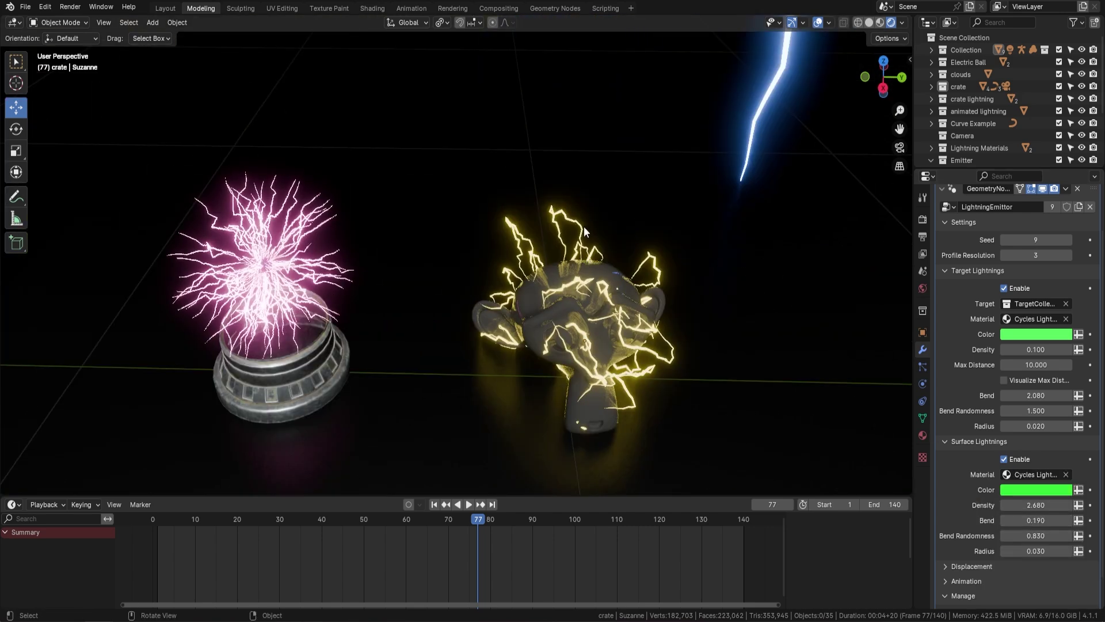
scroll(584, 233, down, 6)
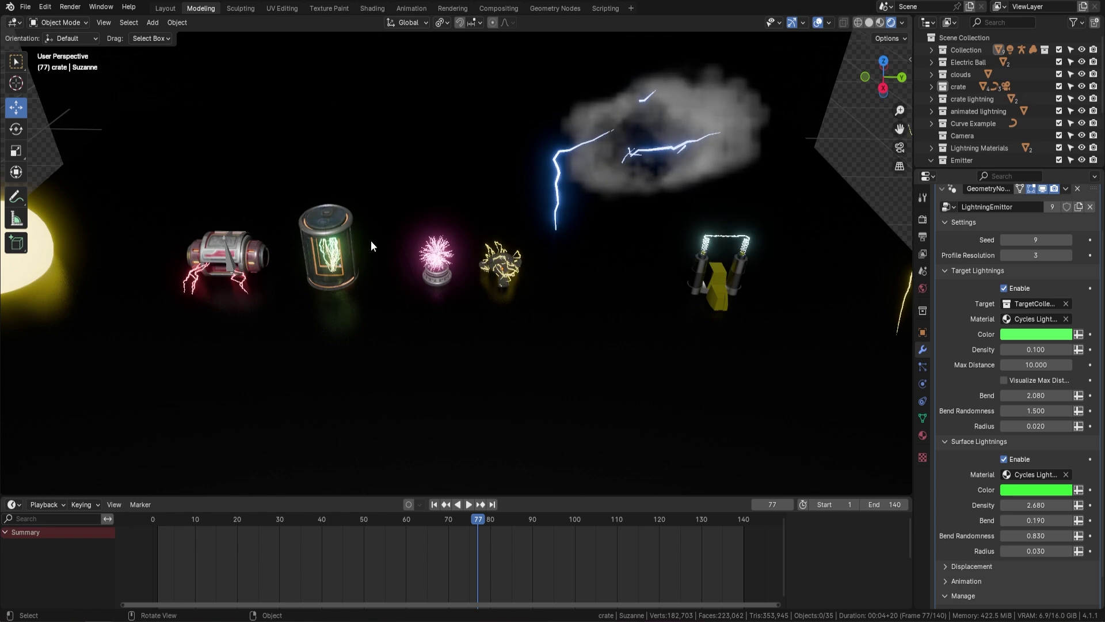
scroll(448, 275, up, 2)
scroll(541, 262, up, 4)
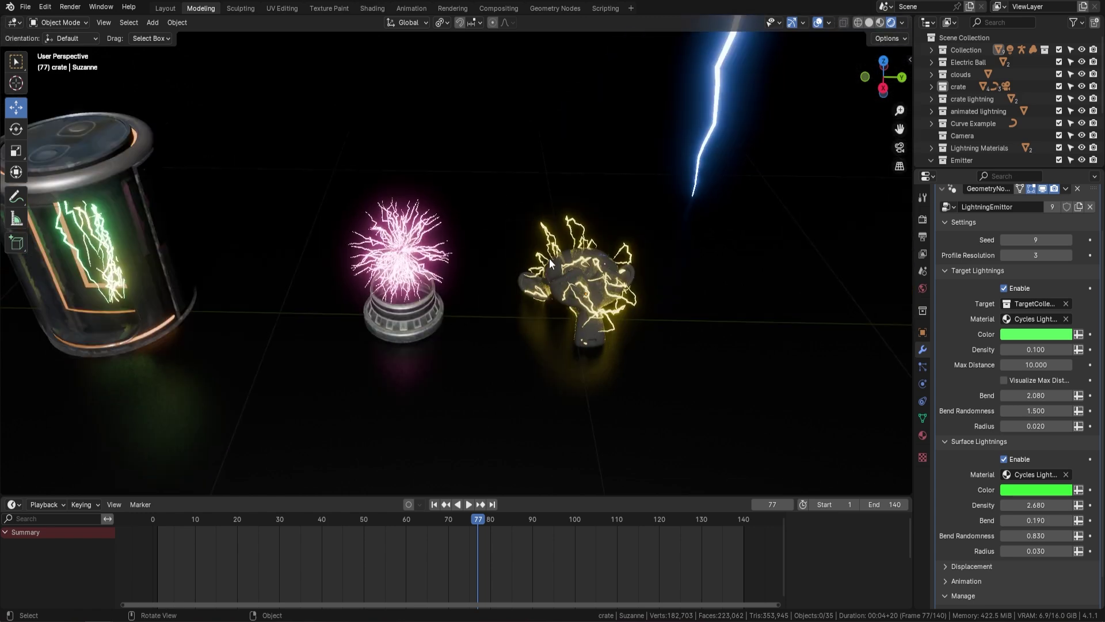
Add a camera framing the plasma ball and the monkey head, and make it the active scene camera
middle_drag(541, 262, 485, 271)
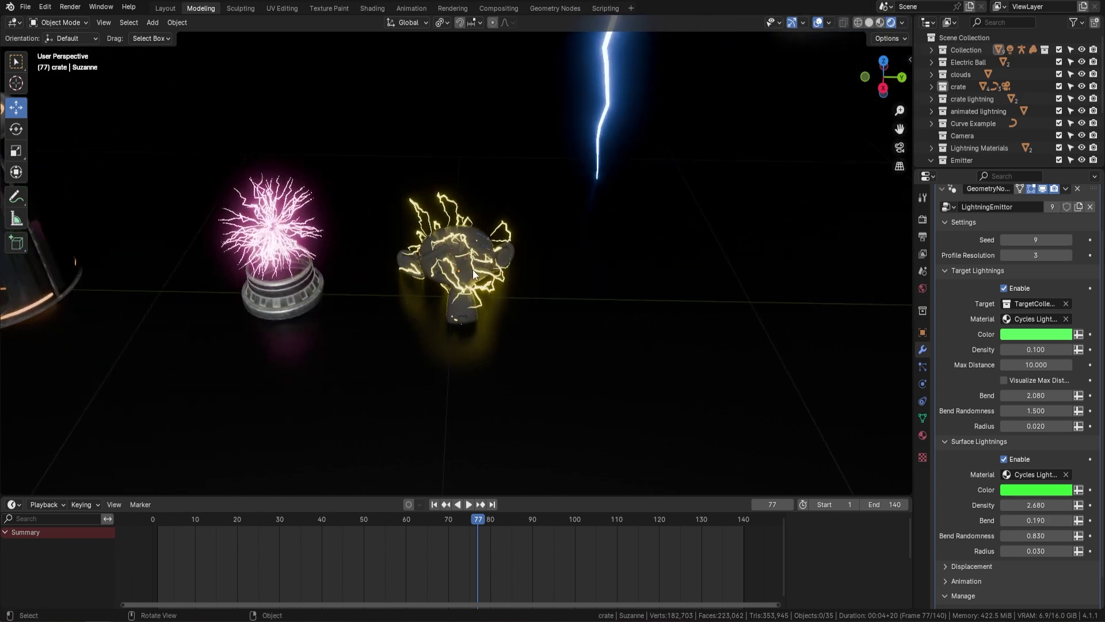
scroll(473, 274, down, 4)
scroll(481, 288, down, 1)
scroll(469, 292, up, 3)
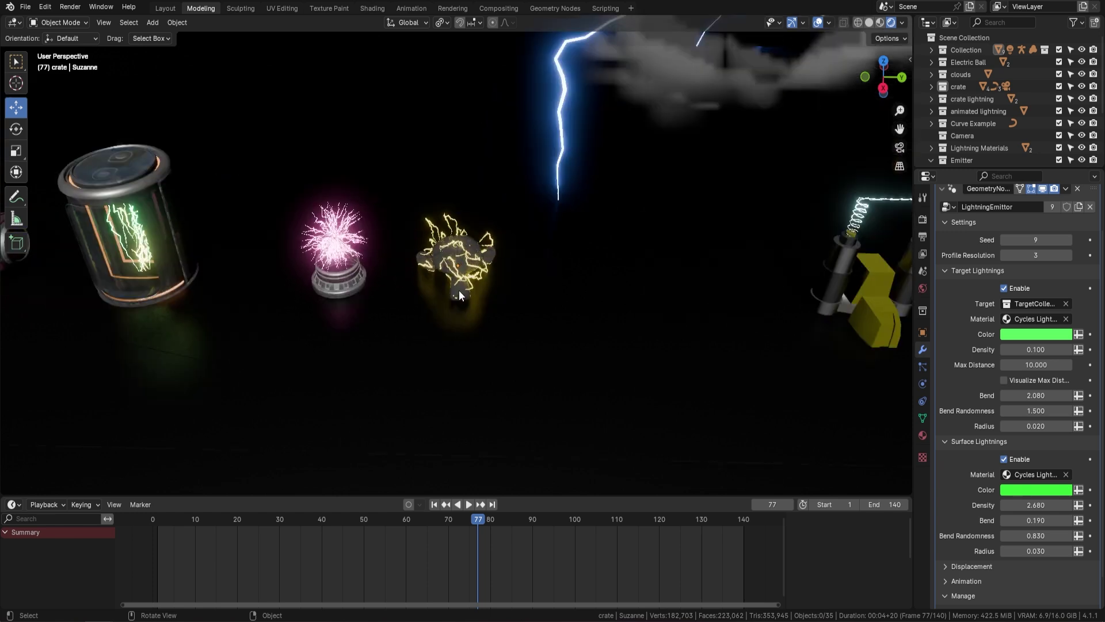
key(shift+a)
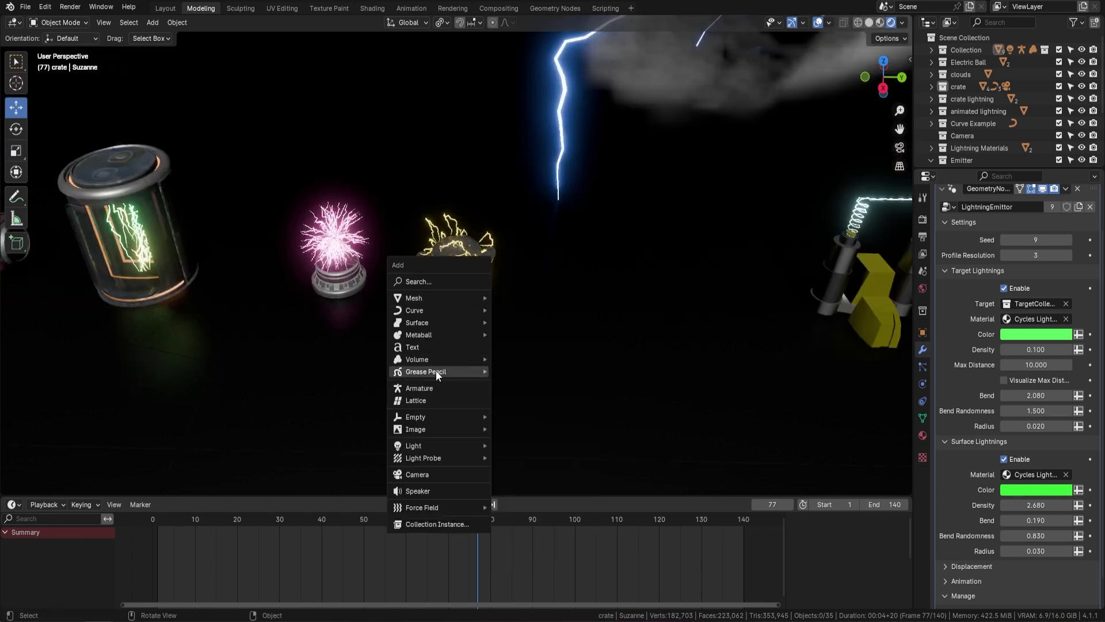
click(419, 473)
key(ctrl)
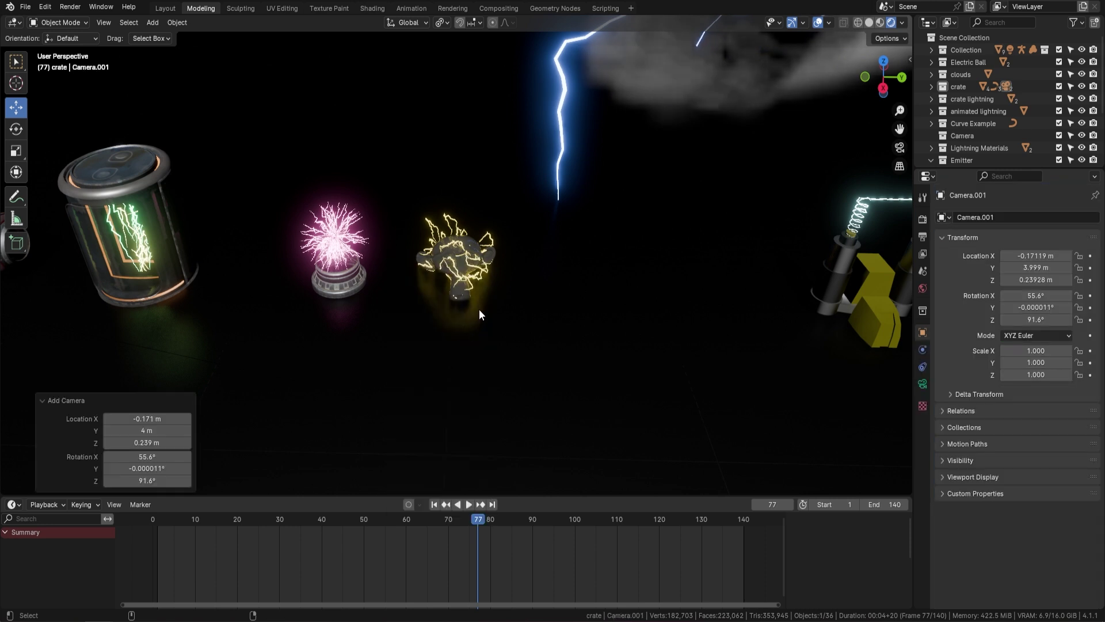
key(ctrl+KP_0)
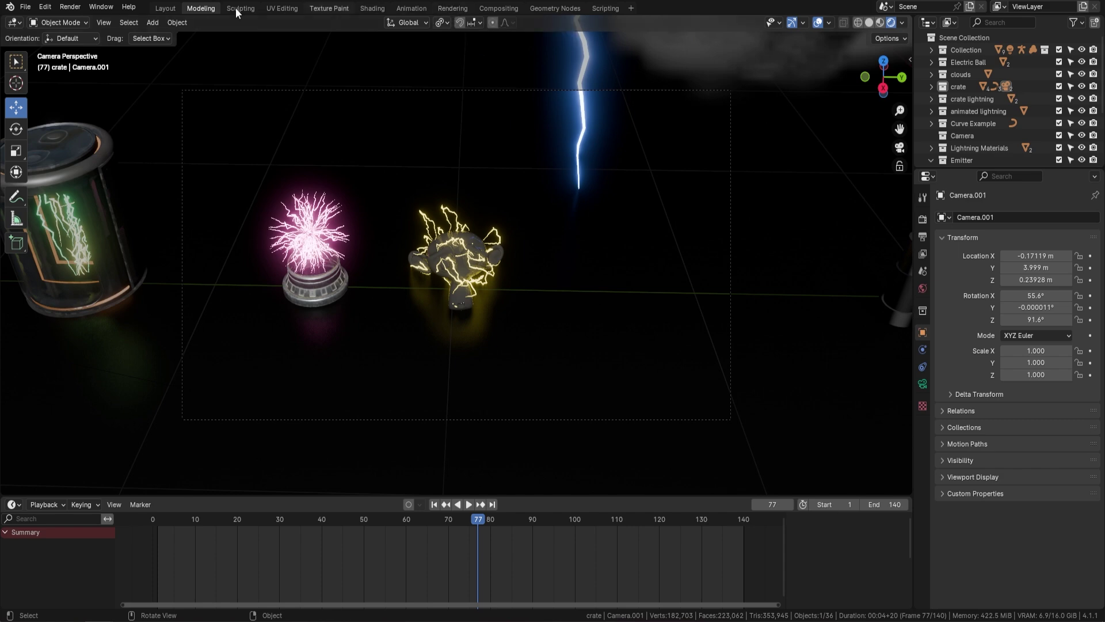
Render the current frame through the new camera and close the render window
click(70, 7)
click(98, 20)
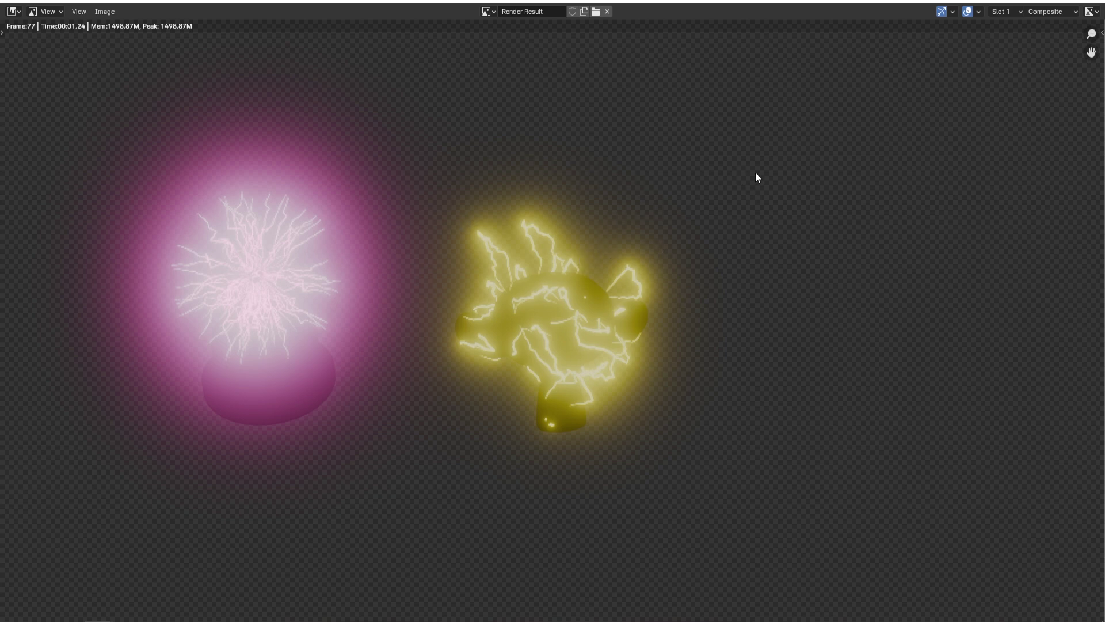
click(1089, 2)
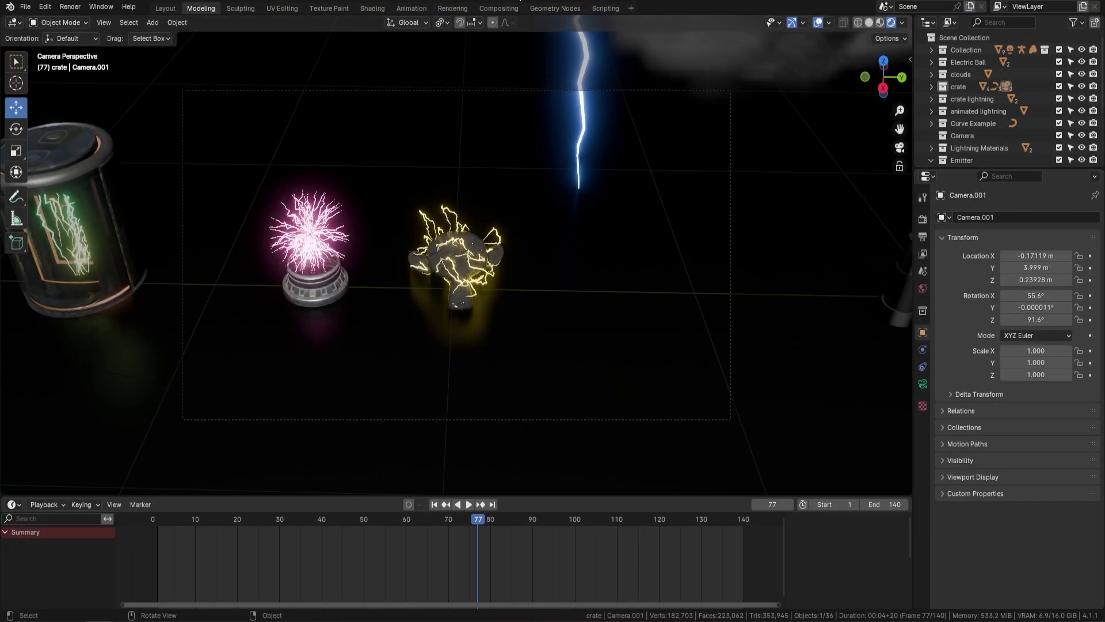
Lower the control point of the compositor's RGB Curves node to reduce the glow around the rendered lightning
click(499, 8)
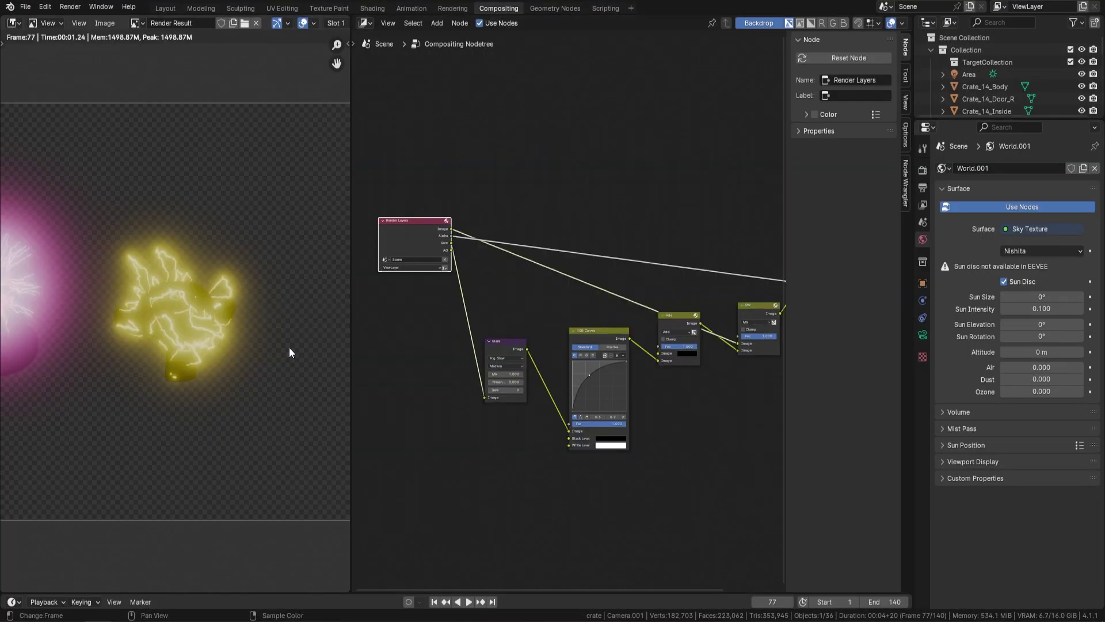
drag(589, 374, 607, 389)
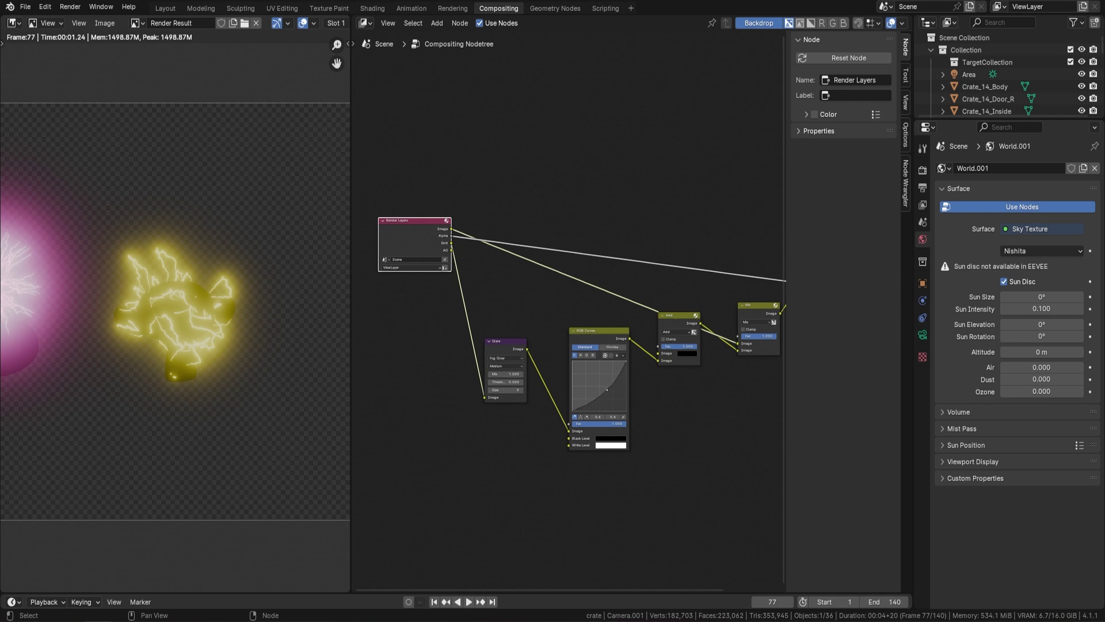
scroll(177, 337, up, 1)
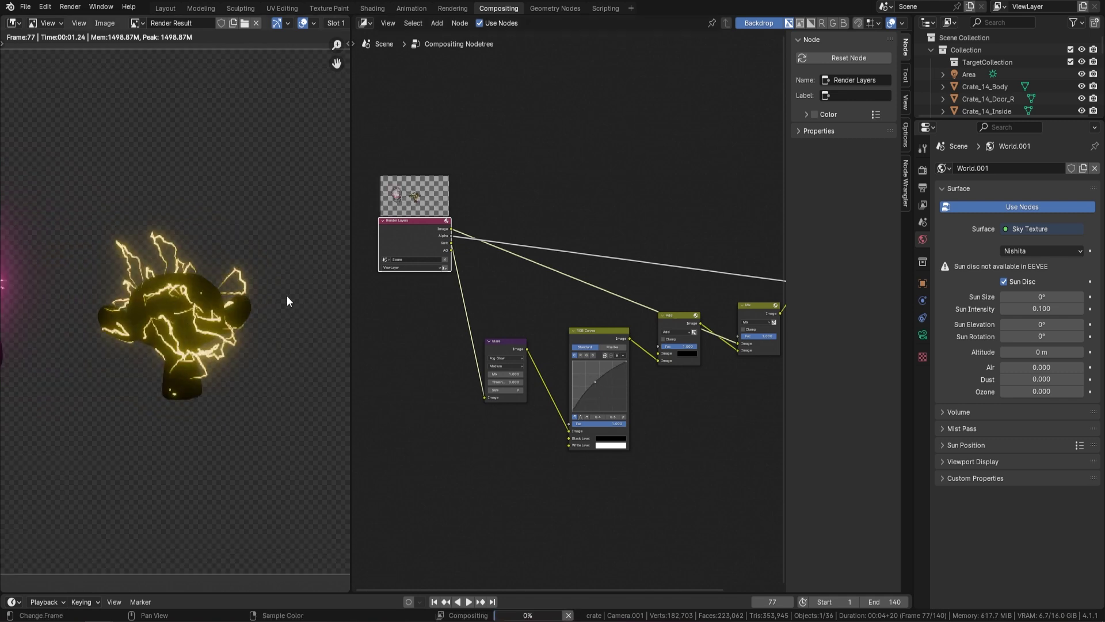
scroll(570, 310, down, 2)
ctrl+scroll(630, 313, right, 4)
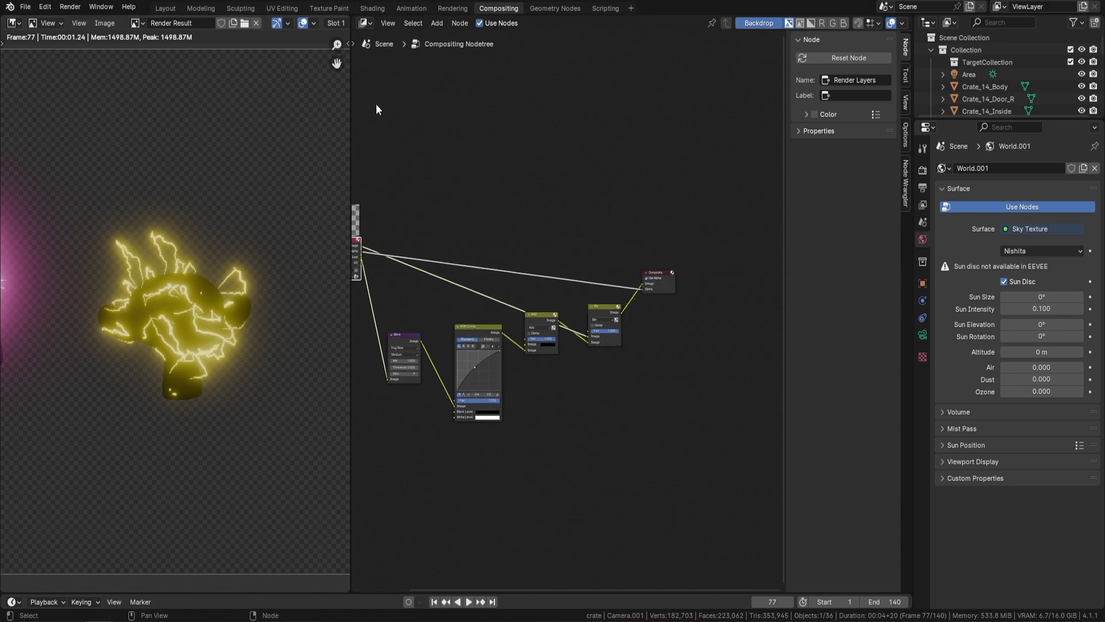
Return to the modeling workspace and look over the whole row of lightning examples
click(201, 8)
scroll(523, 260, down, 6)
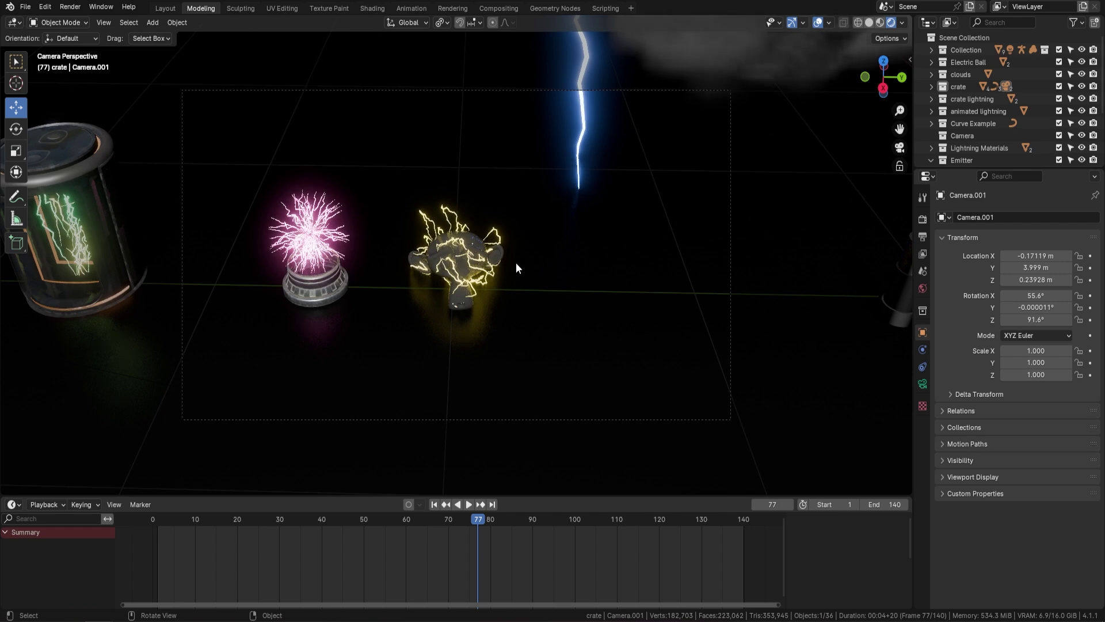
middle_drag(537, 241, 472, 229)
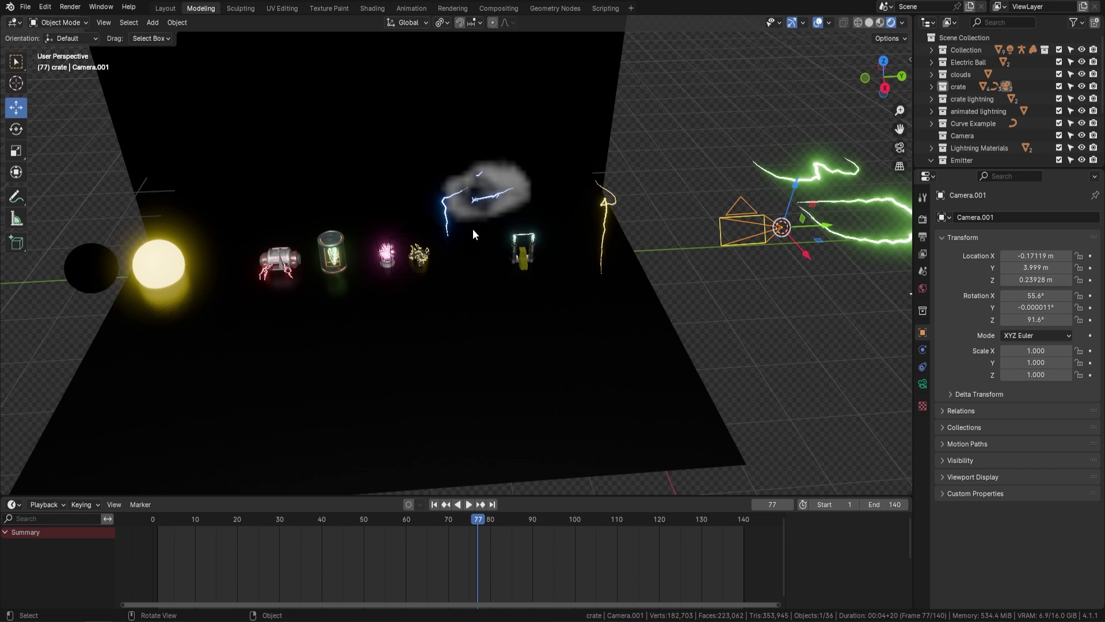
scroll(472, 233, up, 3)
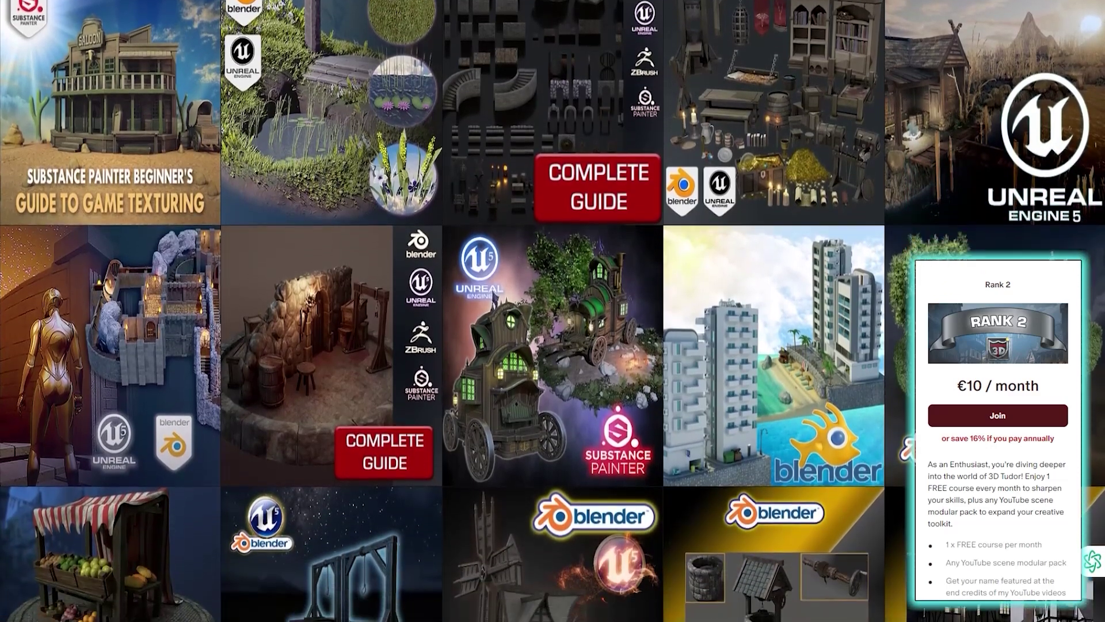
scroll(553, 311, down, 2)
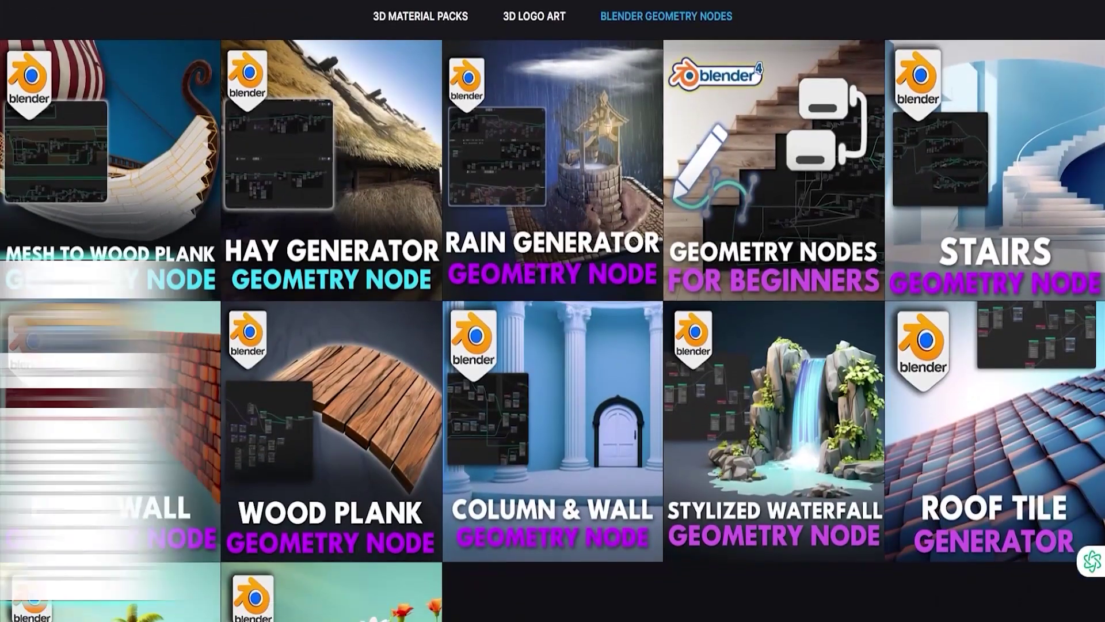
scroll(553, 310, down, 1)
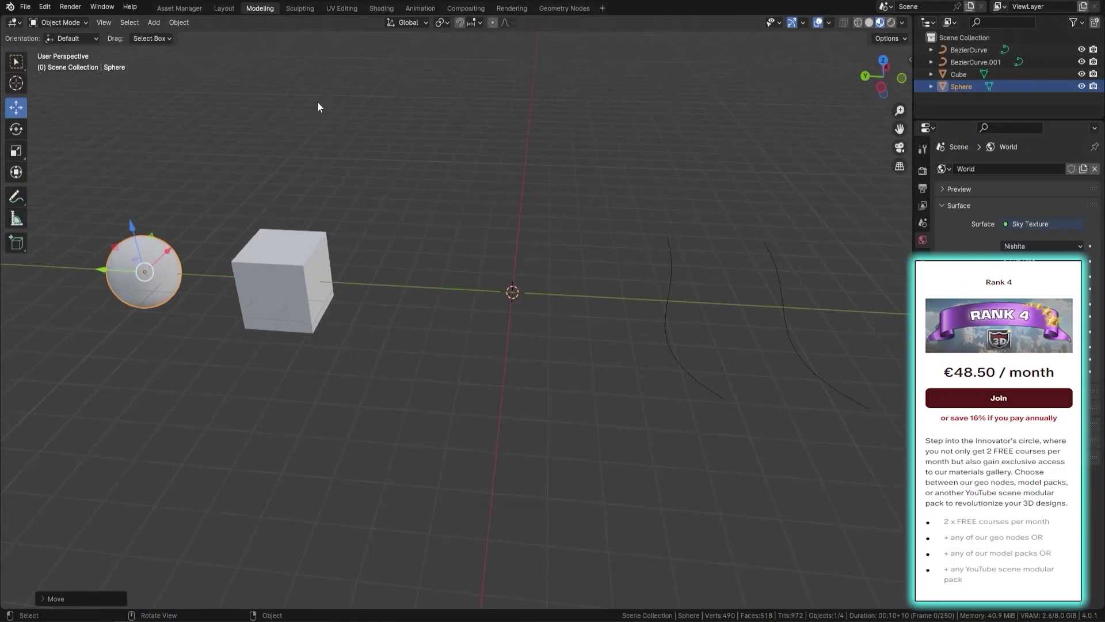
Apply the Wall asset from the Bricks catalog of the Geometry Nodes library to one of the Bezier curves
click(179, 8)
click(69, 461)
click(64, 544)
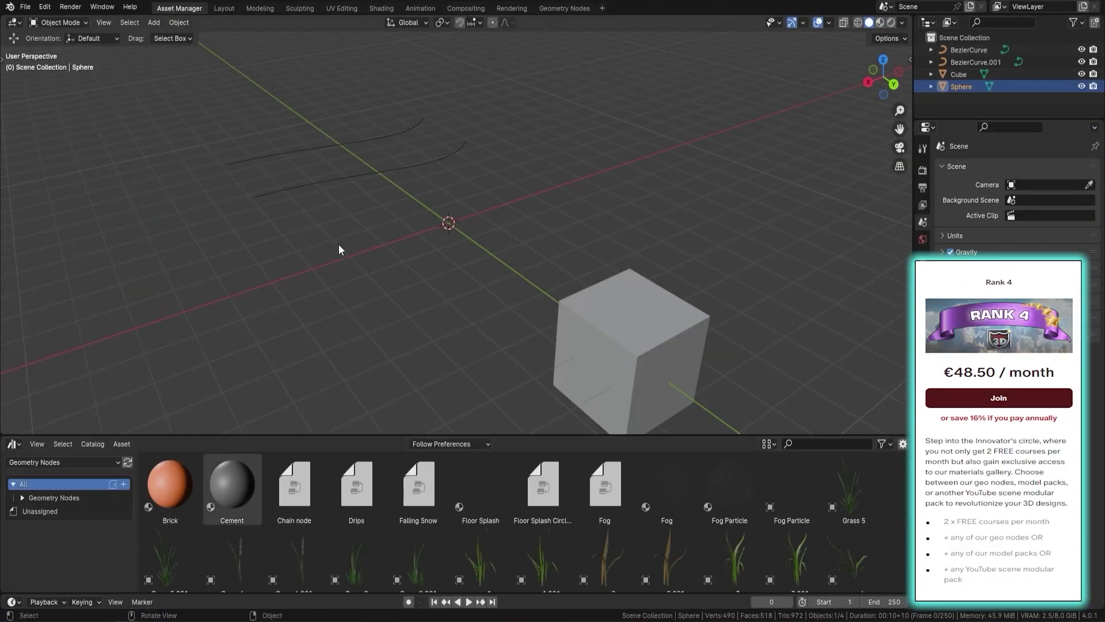
click(22, 497)
click(40, 511)
middle_drag(216, 366, 270, 371)
drag(295, 484, 301, 232)
scroll(434, 249, down, 4)
middle_drag(388, 250, 456, 260)
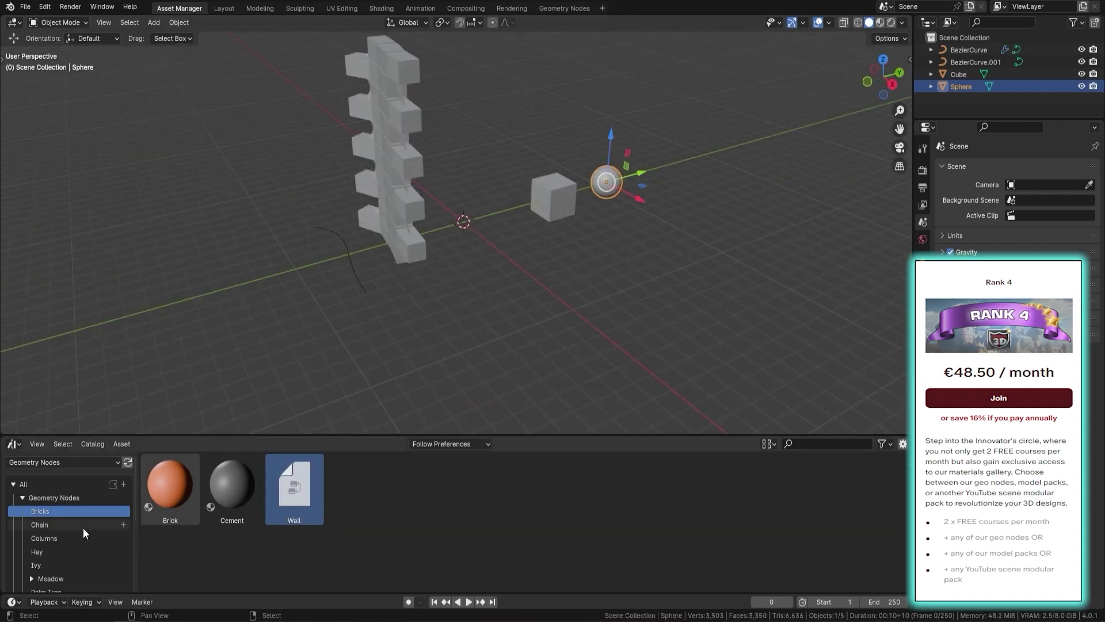
Drop an asset from the Chain catalog onto the sphere and browse into the Meadow catalog
click(83, 526)
drag(183, 499, 604, 177)
scroll(64, 529, down, 3)
click(32, 506)
click(48, 519)
scroll(645, 250, up, 5)
middle_drag(645, 250, 529, 242)
click(368, 351)
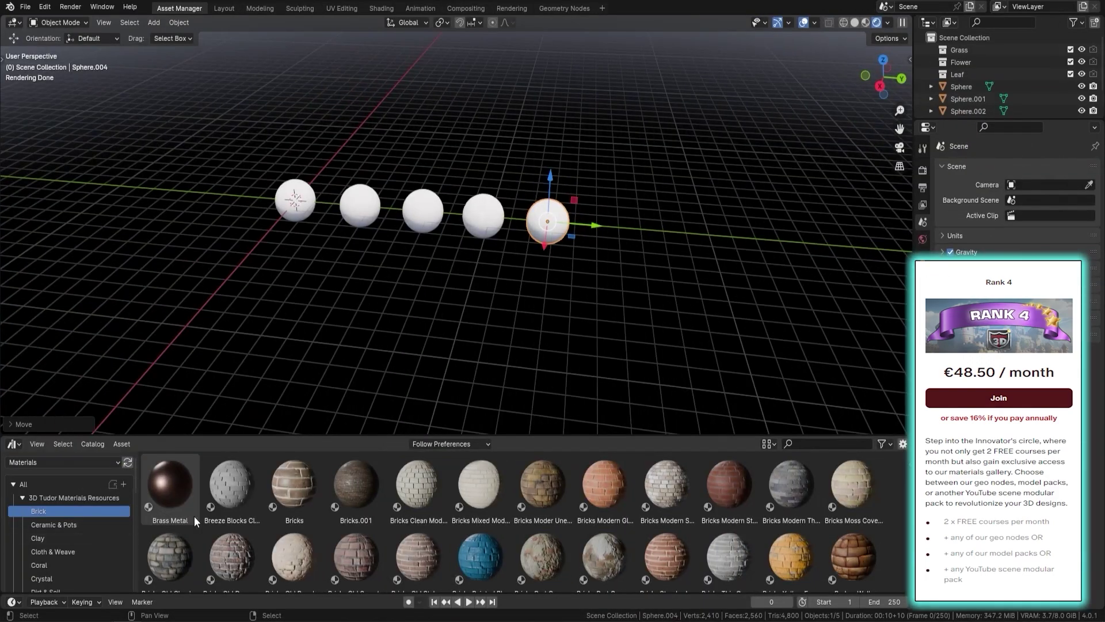
Apply the Bricks material to the first sphere and a woven material from Cloth & Weave to the second sphere
drag(294, 486, 311, 211)
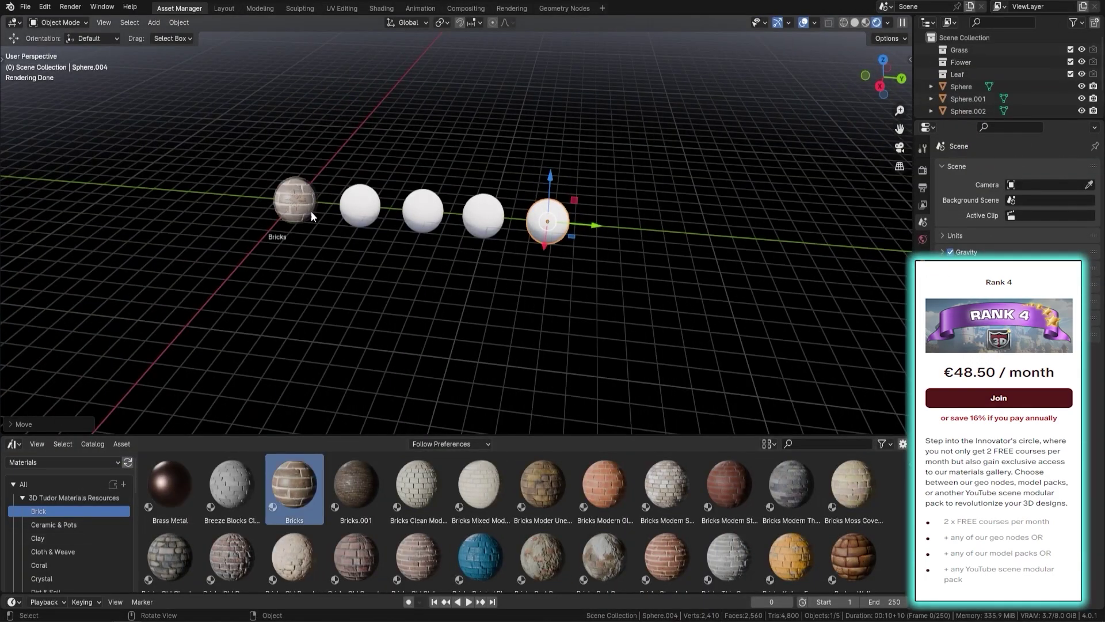
scroll(346, 285, up, 3)
click(78, 552)
drag(729, 486, 266, 191)
Apply Gemstone White from the Crystal catalog to the third sphere and a material from a catalog further down to the fourth
click(42, 579)
scroll(69, 569, down, 2)
drag(270, 510, 388, 198)
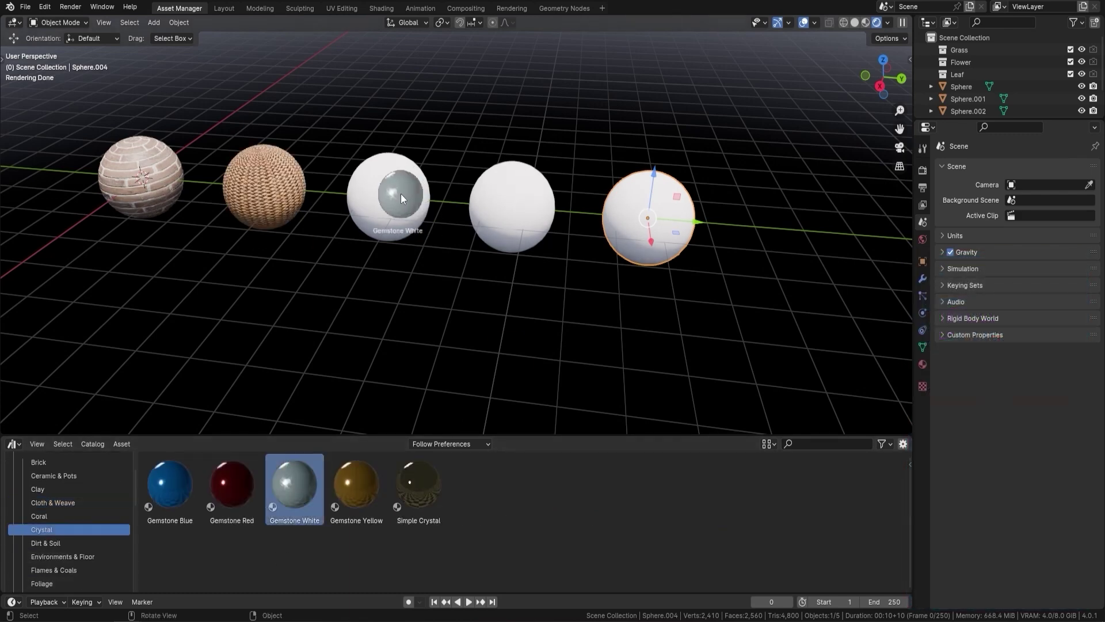
scroll(84, 567, down, 5)
scroll(83, 554, down, 5)
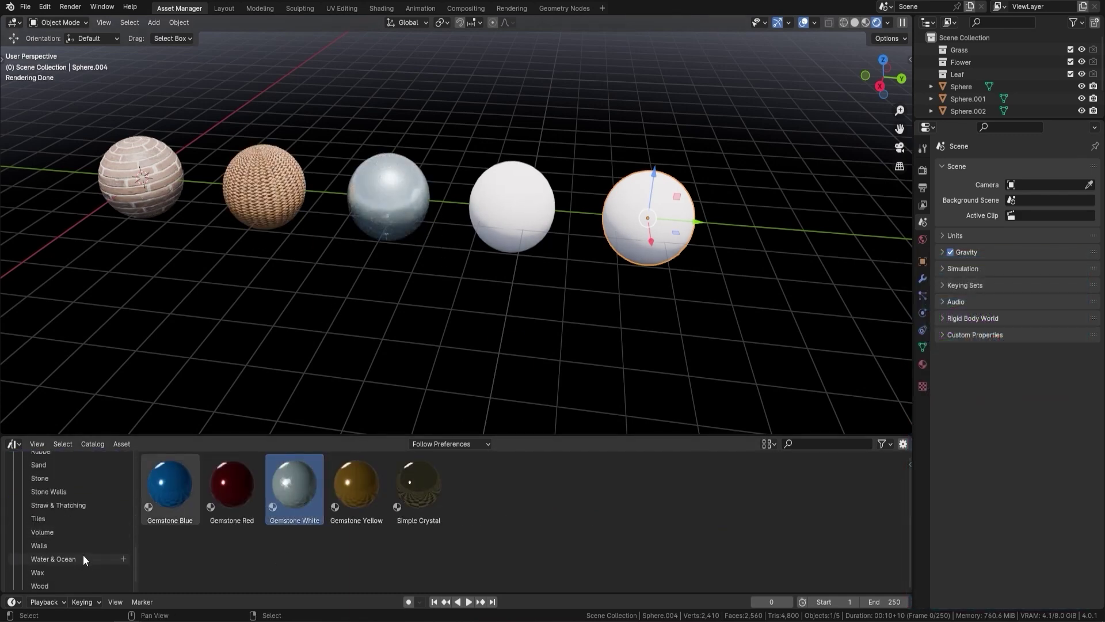
click(65, 538)
drag(294, 486, 514, 240)
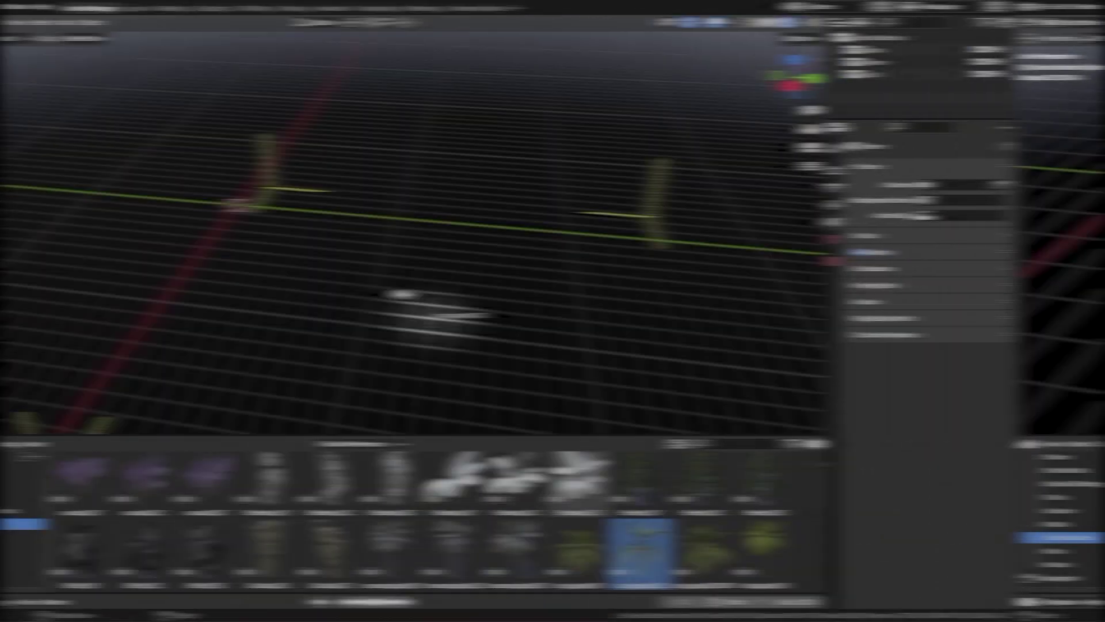
Place the curly_palm_02, Beech_02 and acacia_02 assets from the Trees catalog in a row starting at the scene origin
drag(729, 550, 339, 208)
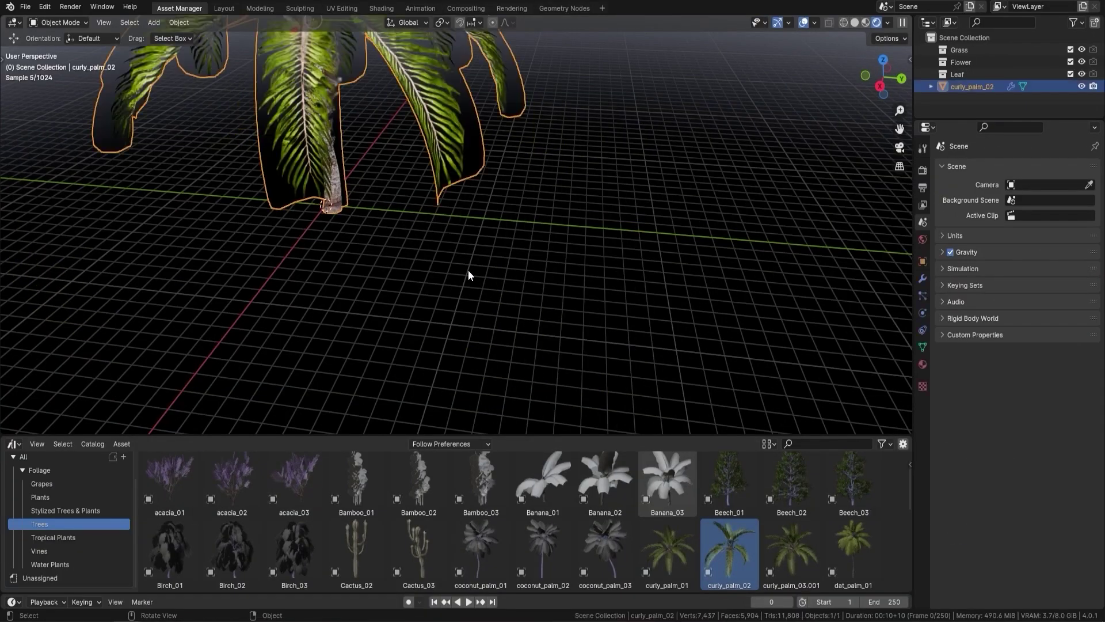
drag(789, 484, 582, 212)
scroll(644, 240, down, 6)
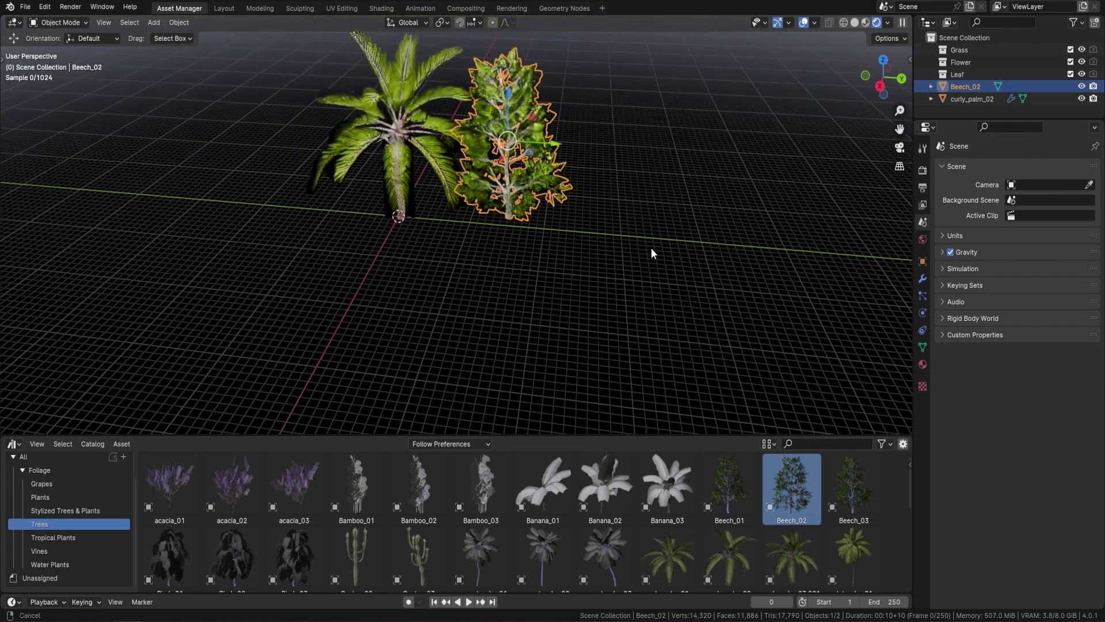
drag(232, 486, 646, 278)
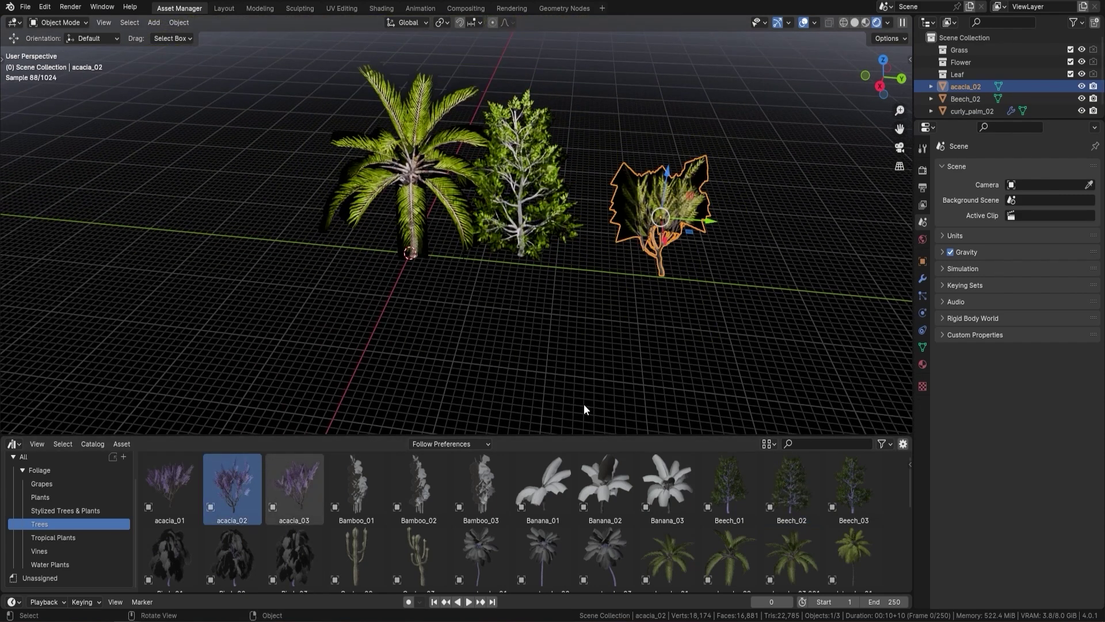
Place the FlowerWhite.001 asset from the Water Plants catalog on the ground in front of the palm
click(60, 561)
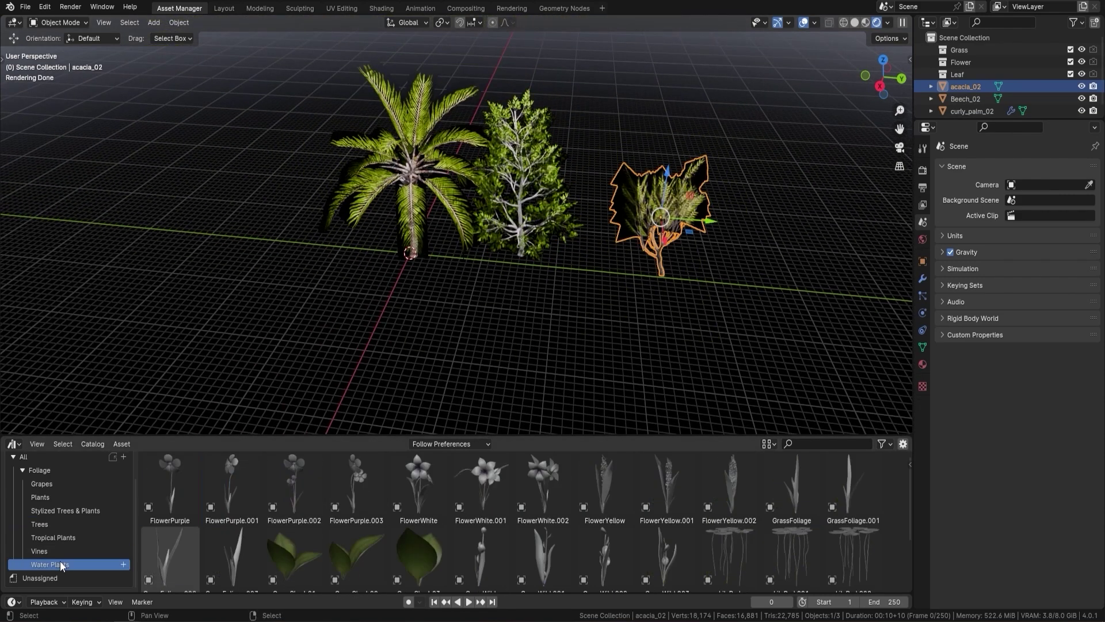
drag(481, 486, 438, 293)
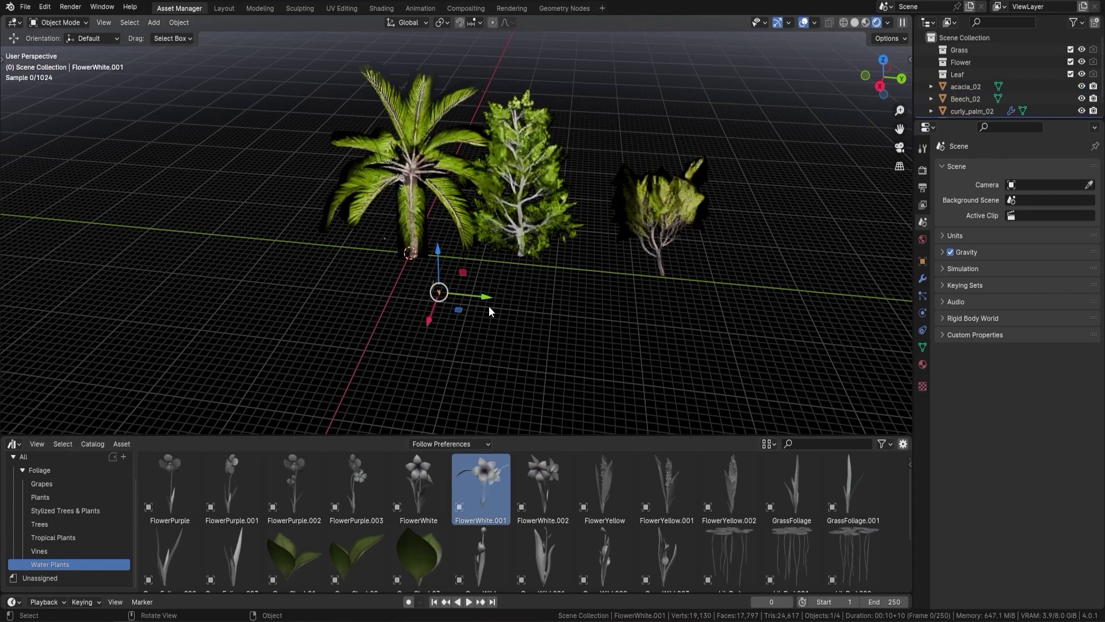